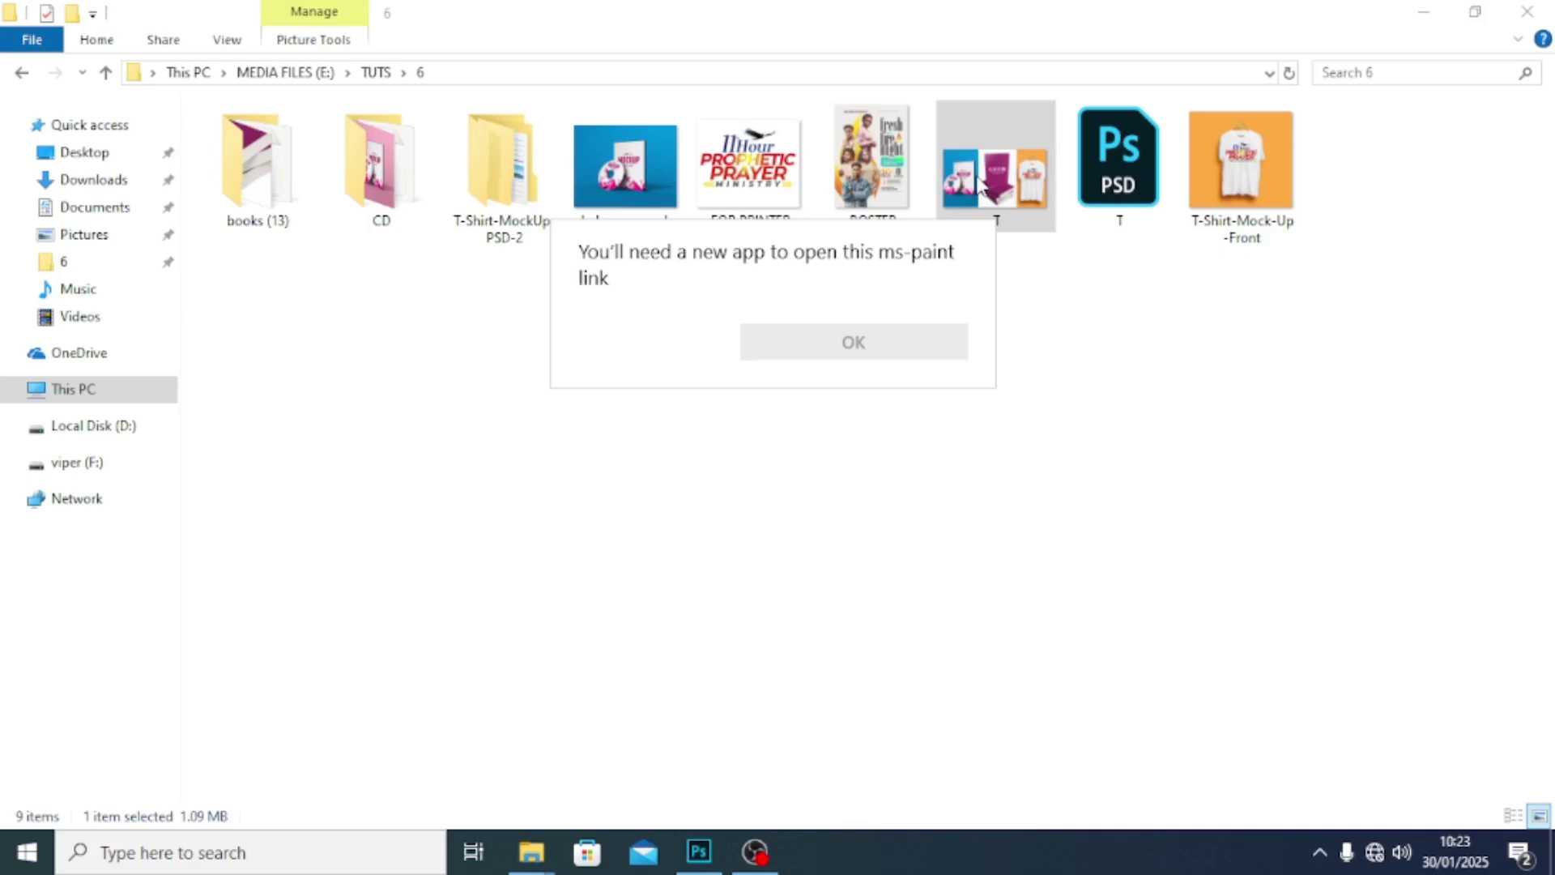
Step: Dismiss the missing-app message and open the 004-Stacked-Paperback-books PSD from the books (13) folder in Photoshop
{"action": "left_click", "coordinate": [782, 347]}
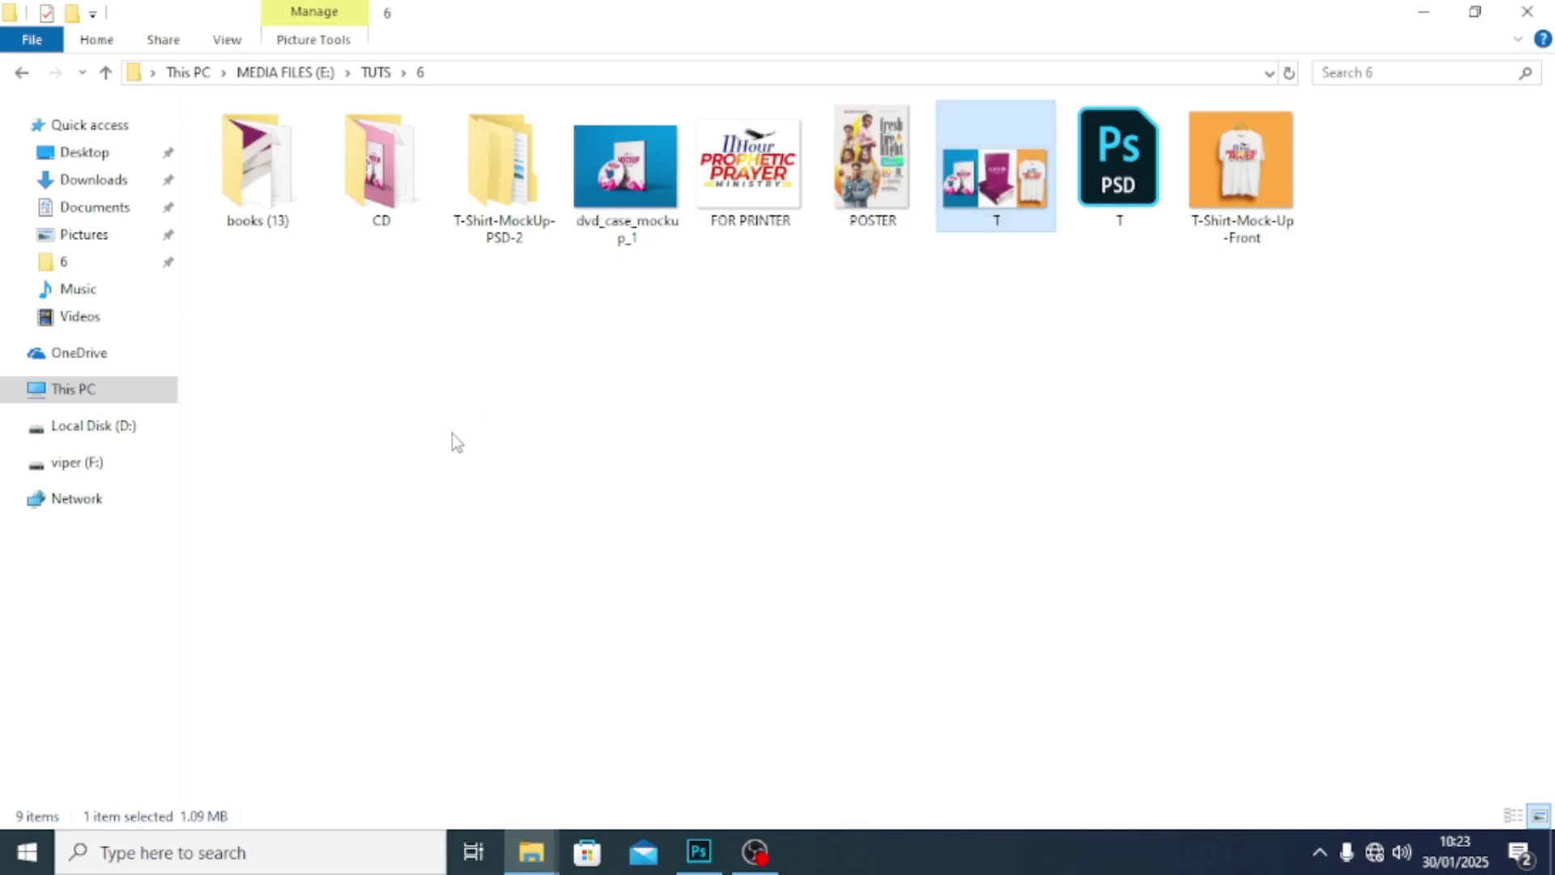
{"action": "double_click", "coordinate": [267, 185]}
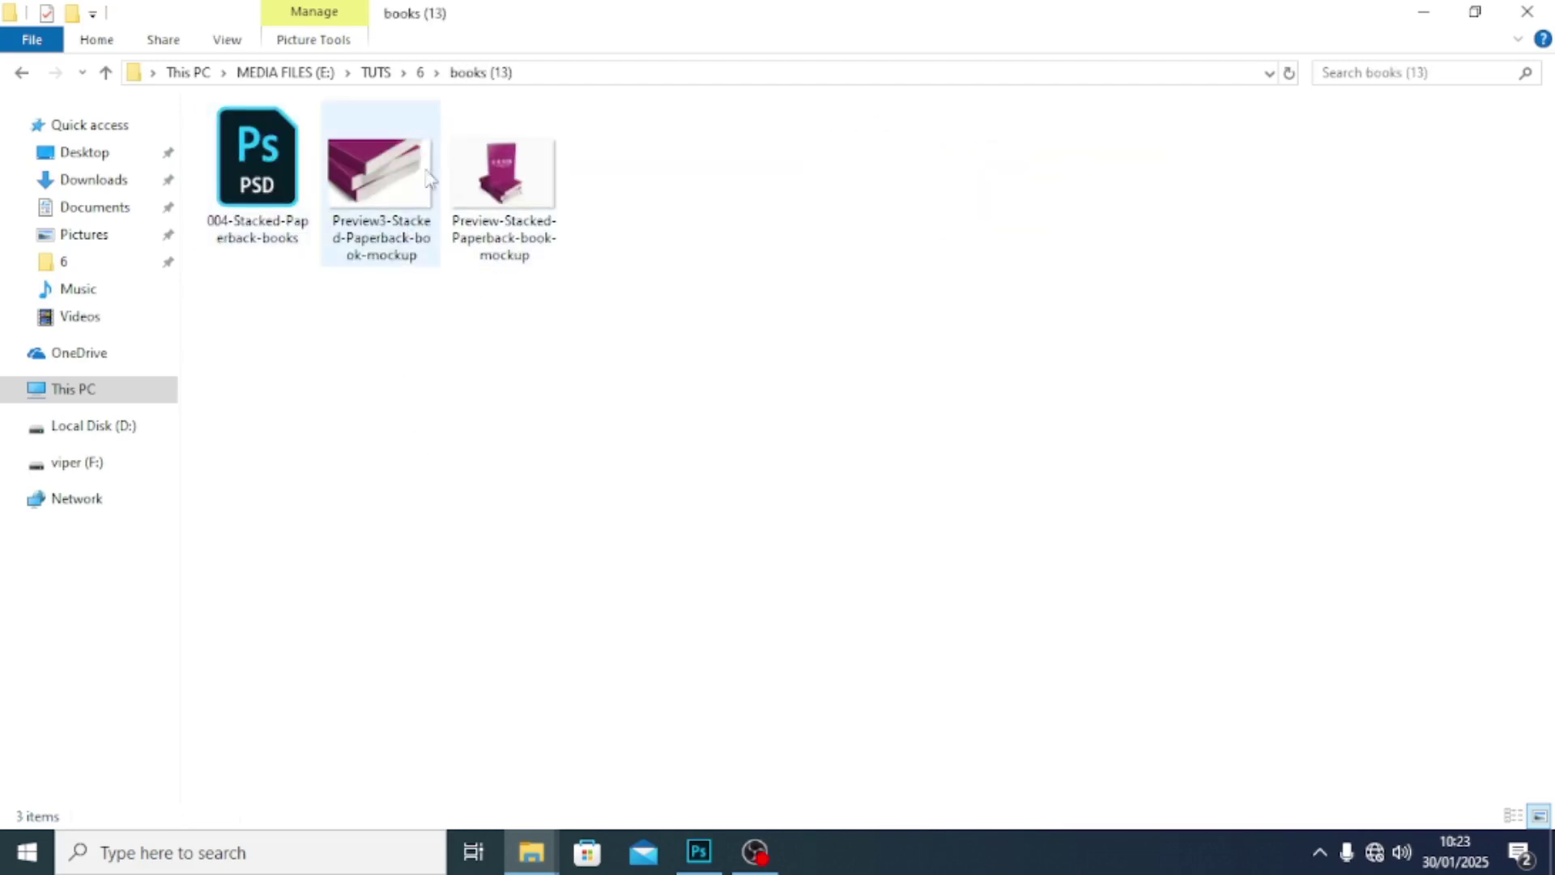
{"action": "left_click", "coordinate": [503, 170]}
{"action": "left_click_drag", "start_coordinate": [675, 159], "coordinate": [233, 252]}
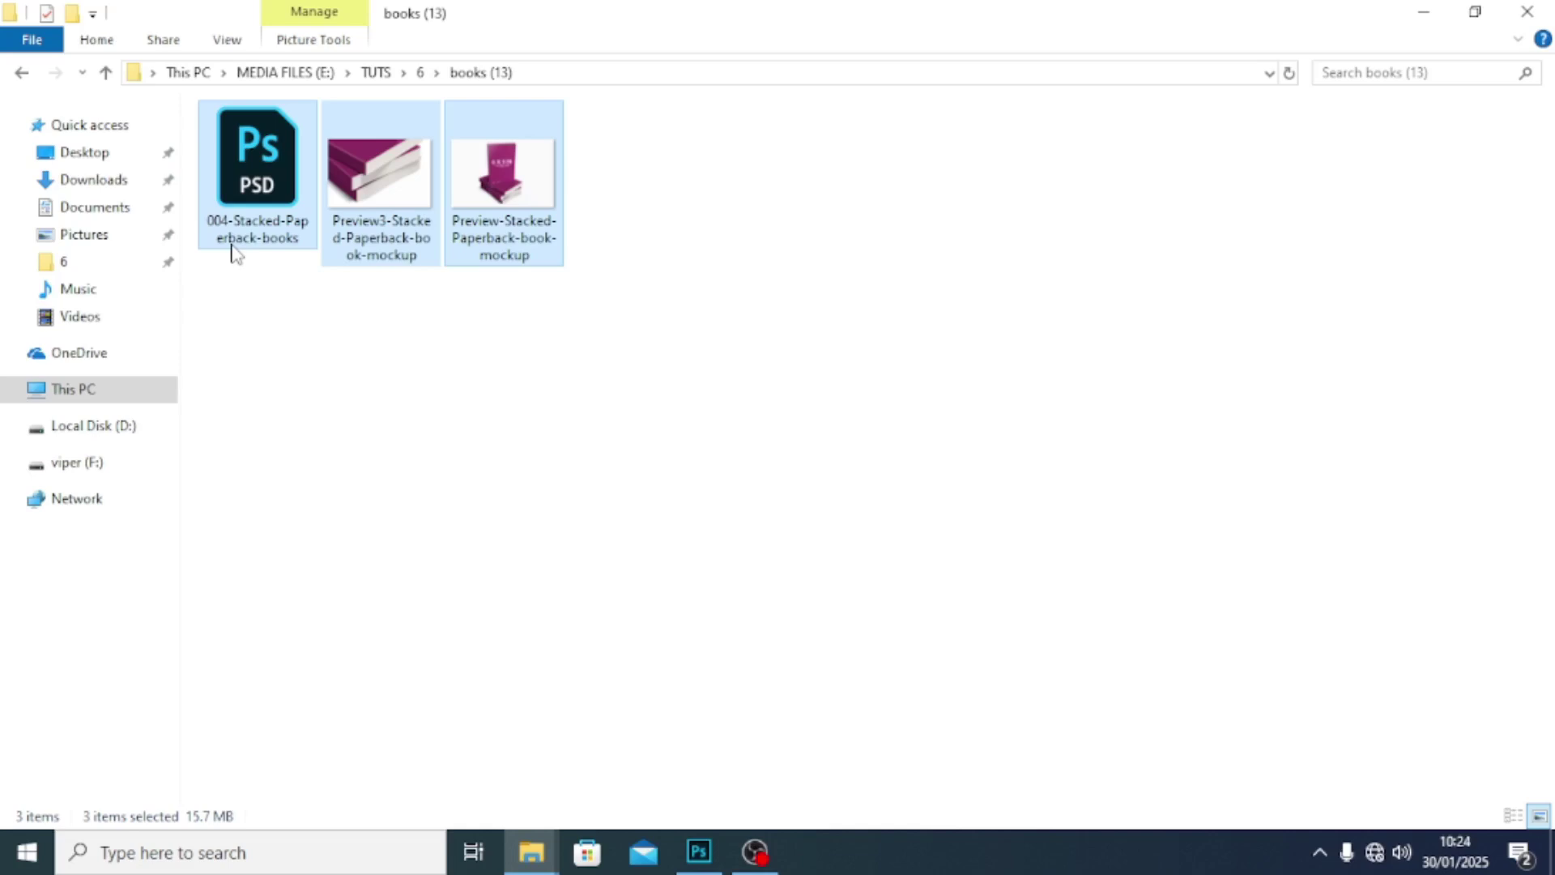
{"action": "left_click", "coordinate": [248, 180]}
{"action": "right_click", "coordinate": [249, 172]}
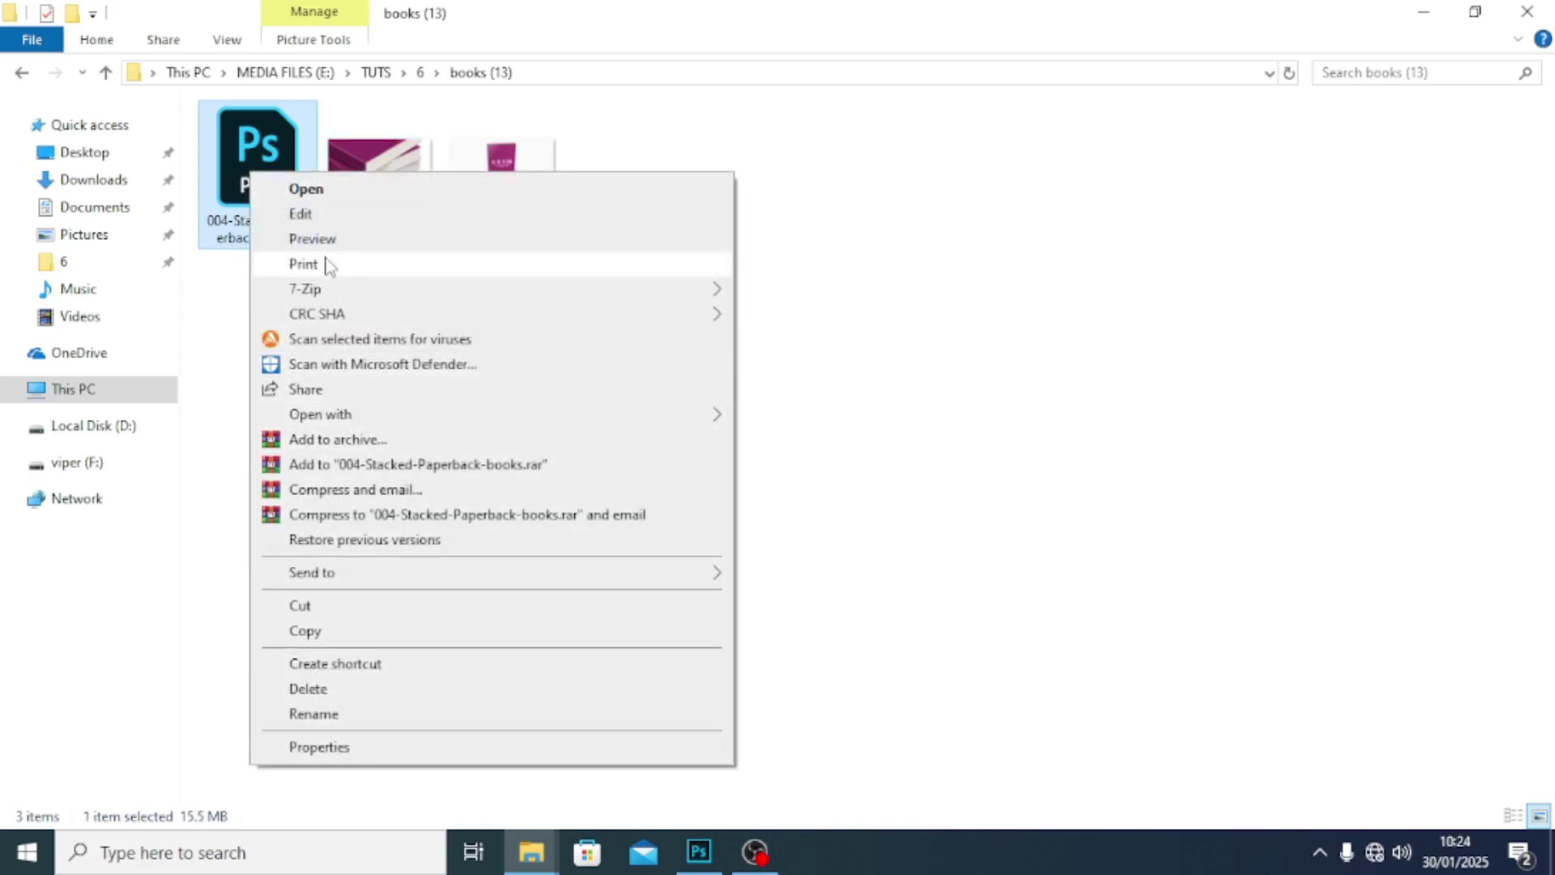
{"action": "mouse_move", "coordinate": [587, 416]}
{"action": "left_click", "coordinate": [743, 419]}
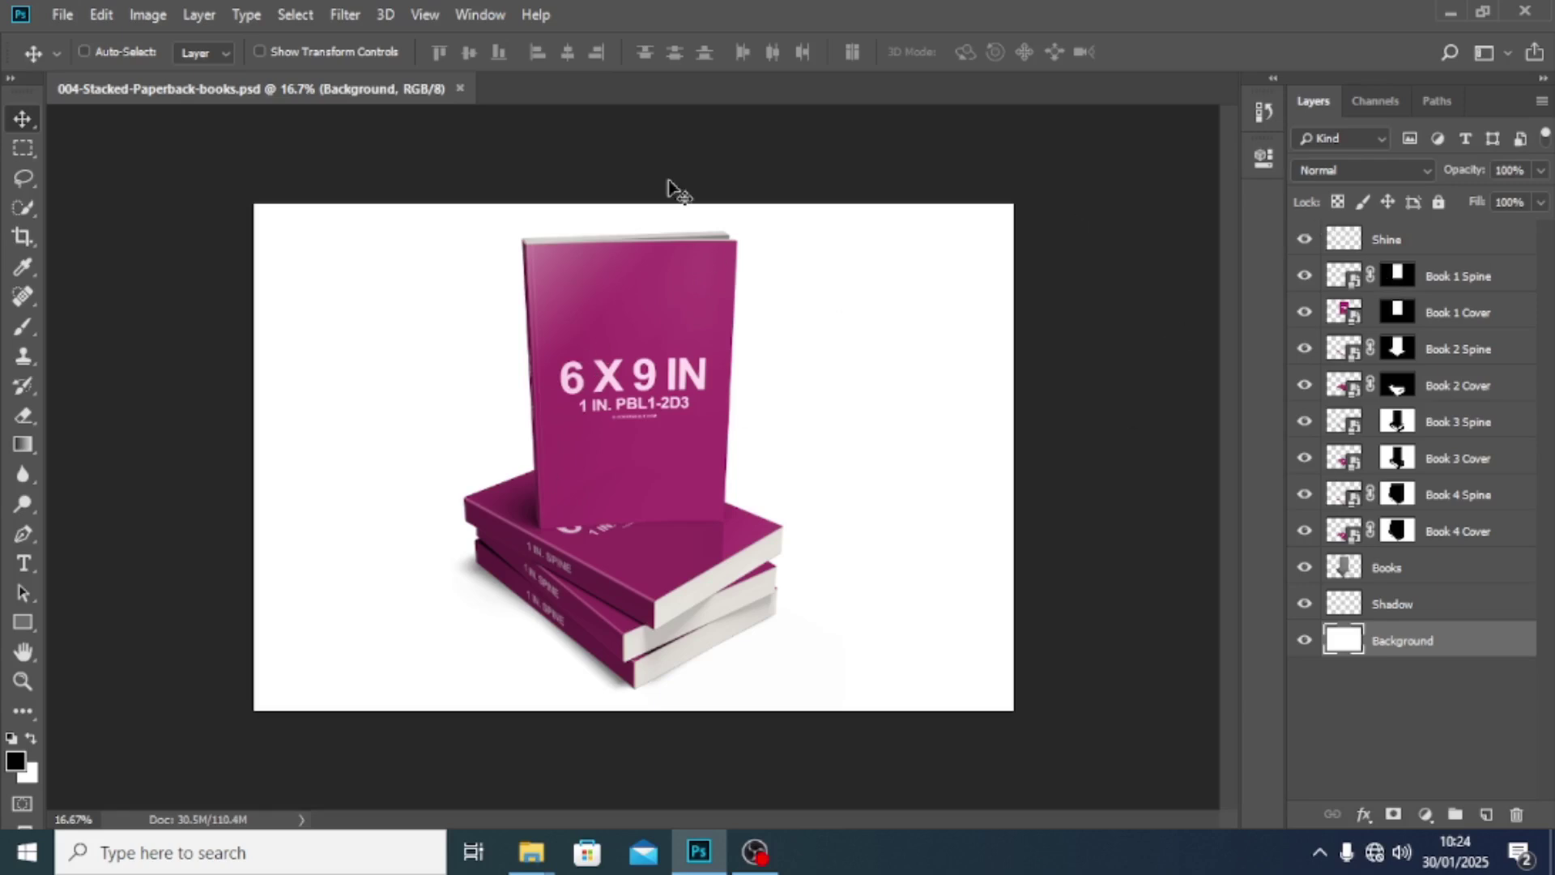
Step: Examine the spine and cover layers of Book 1 and Book 2 in the mockup's layer stack
{"action": "left_click", "coordinate": [1450, 279]}
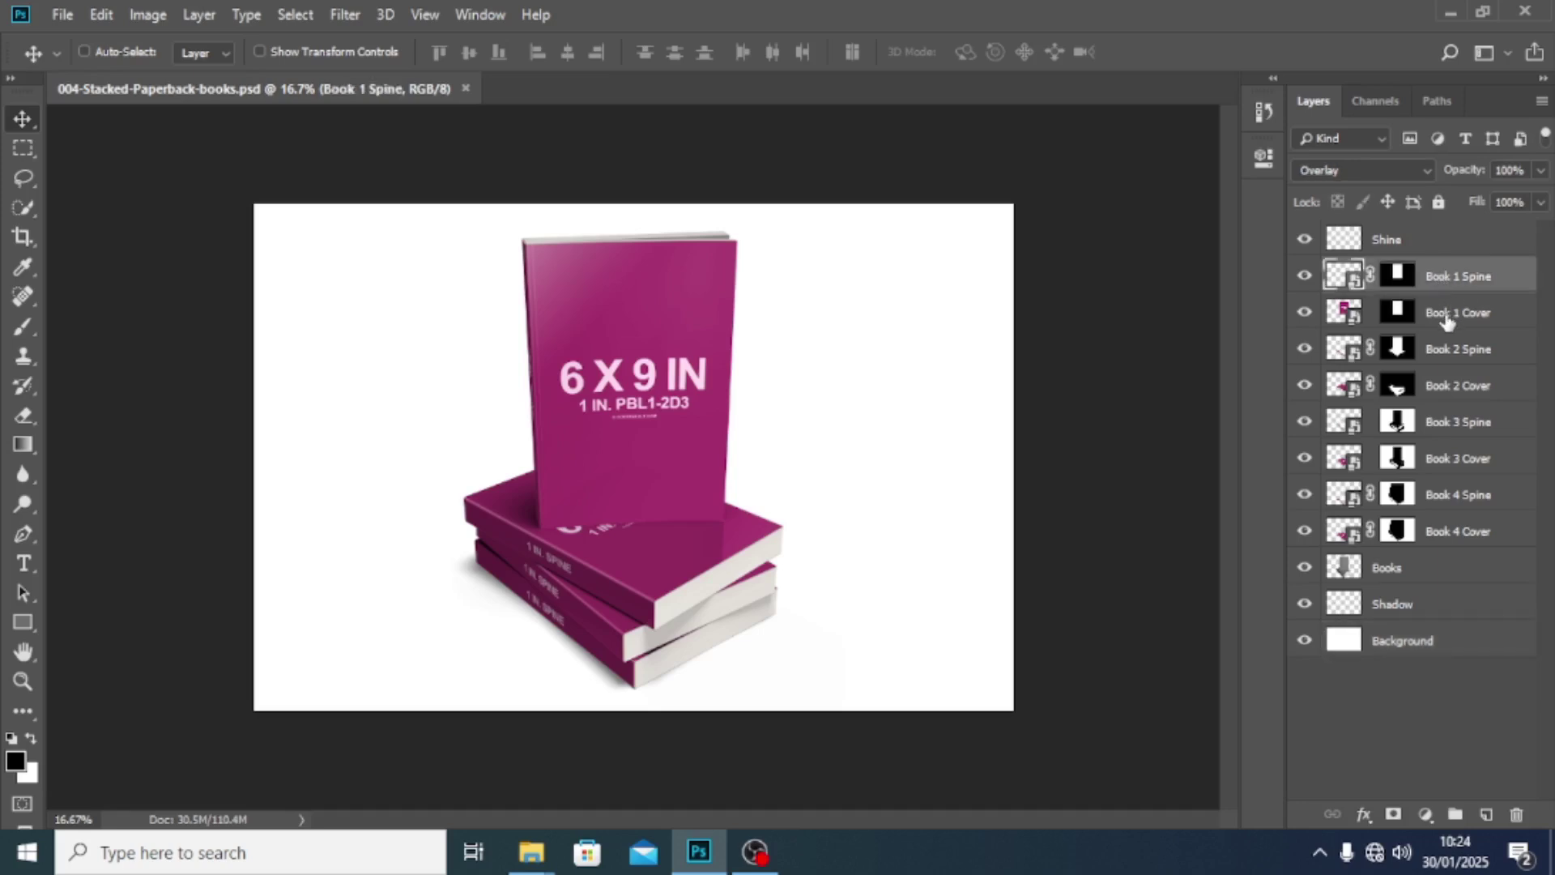
{"action": "left_click", "coordinate": [1447, 321]}
{"action": "left_click", "coordinate": [1446, 356]}
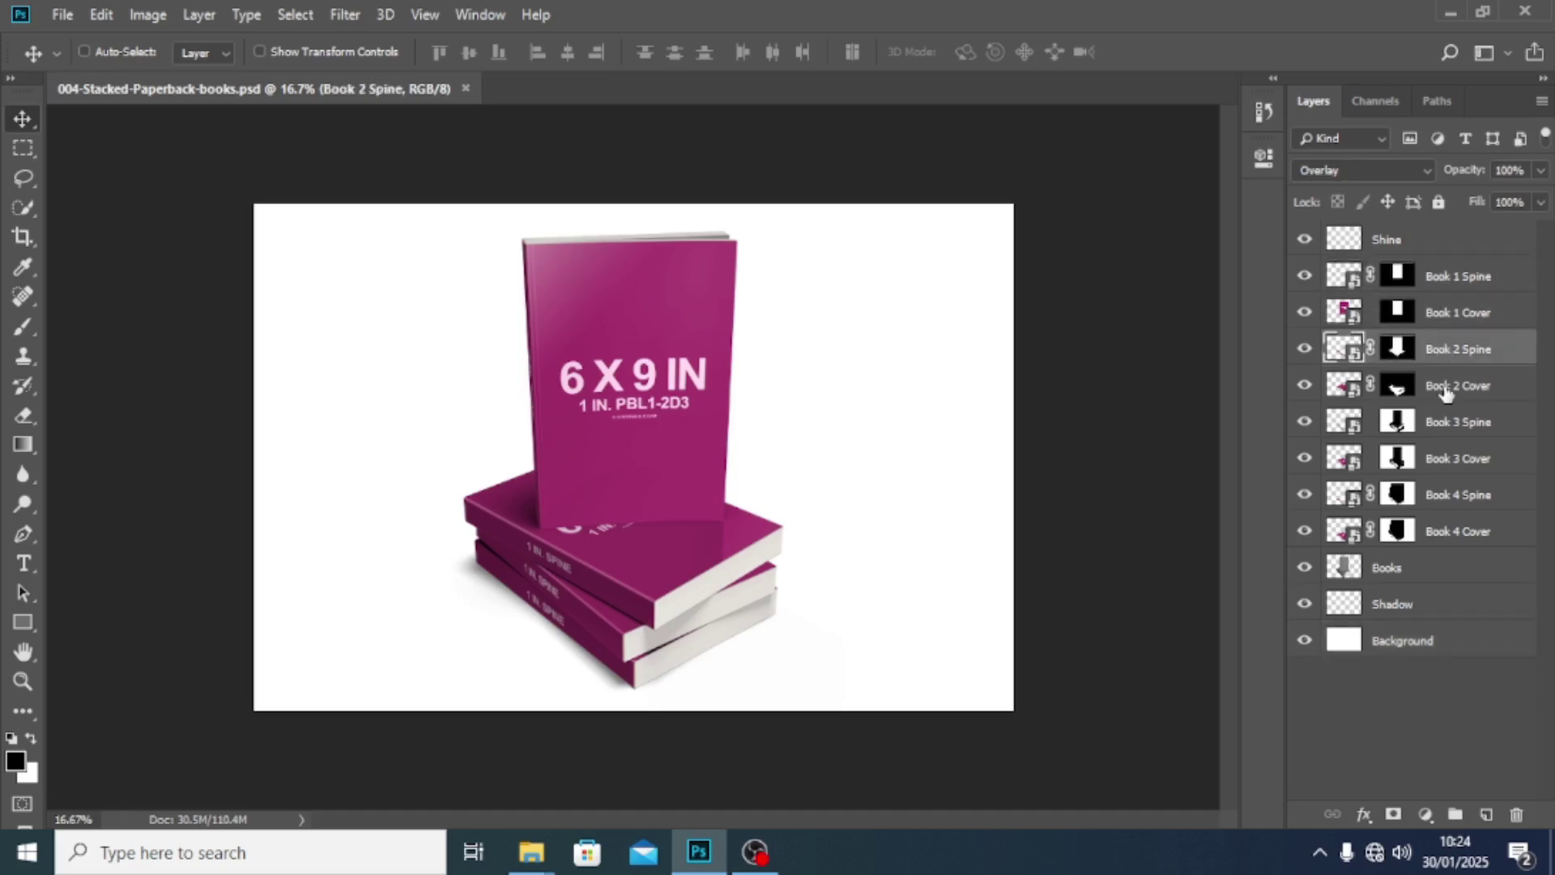
{"action": "left_click", "coordinate": [1447, 389]}
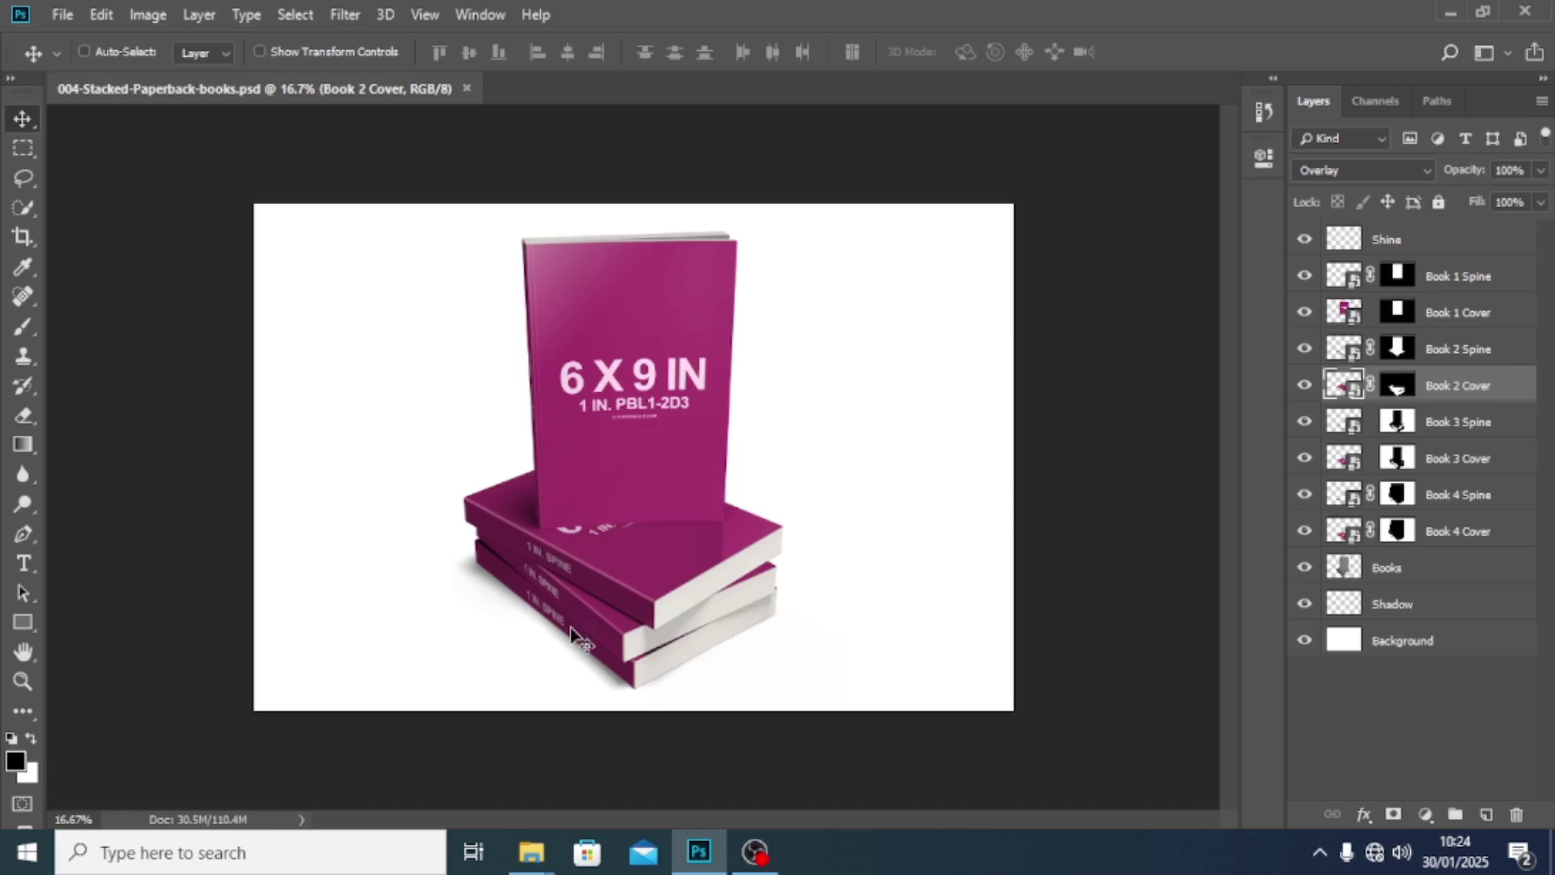
{"action": "left_click", "coordinate": [1431, 279]}
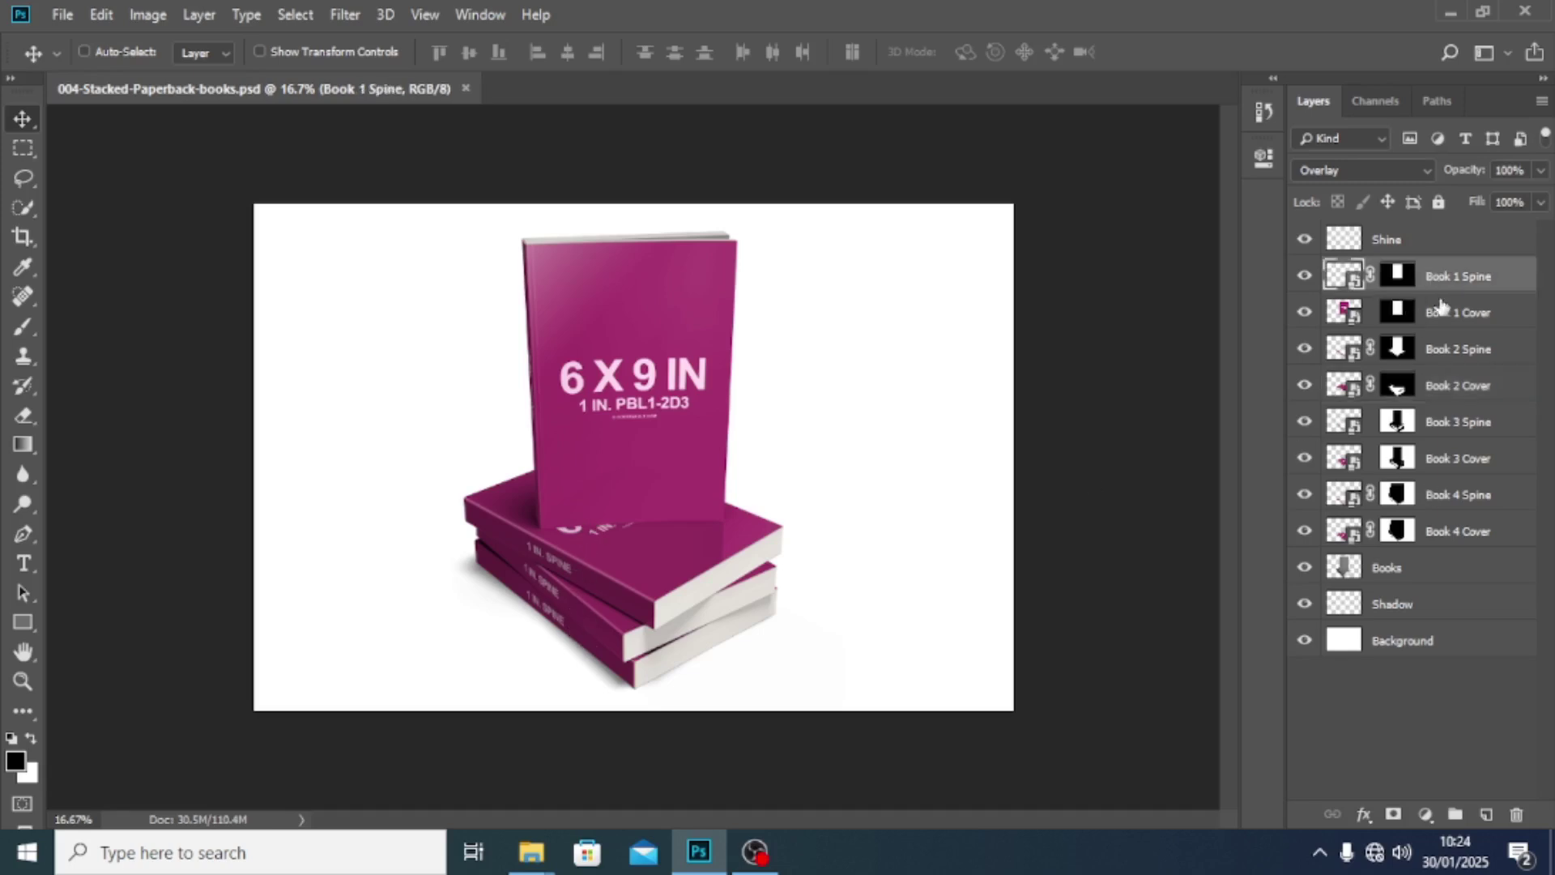
{"action": "left_click", "coordinate": [1445, 311]}
{"action": "left_click", "coordinate": [1447, 356]}
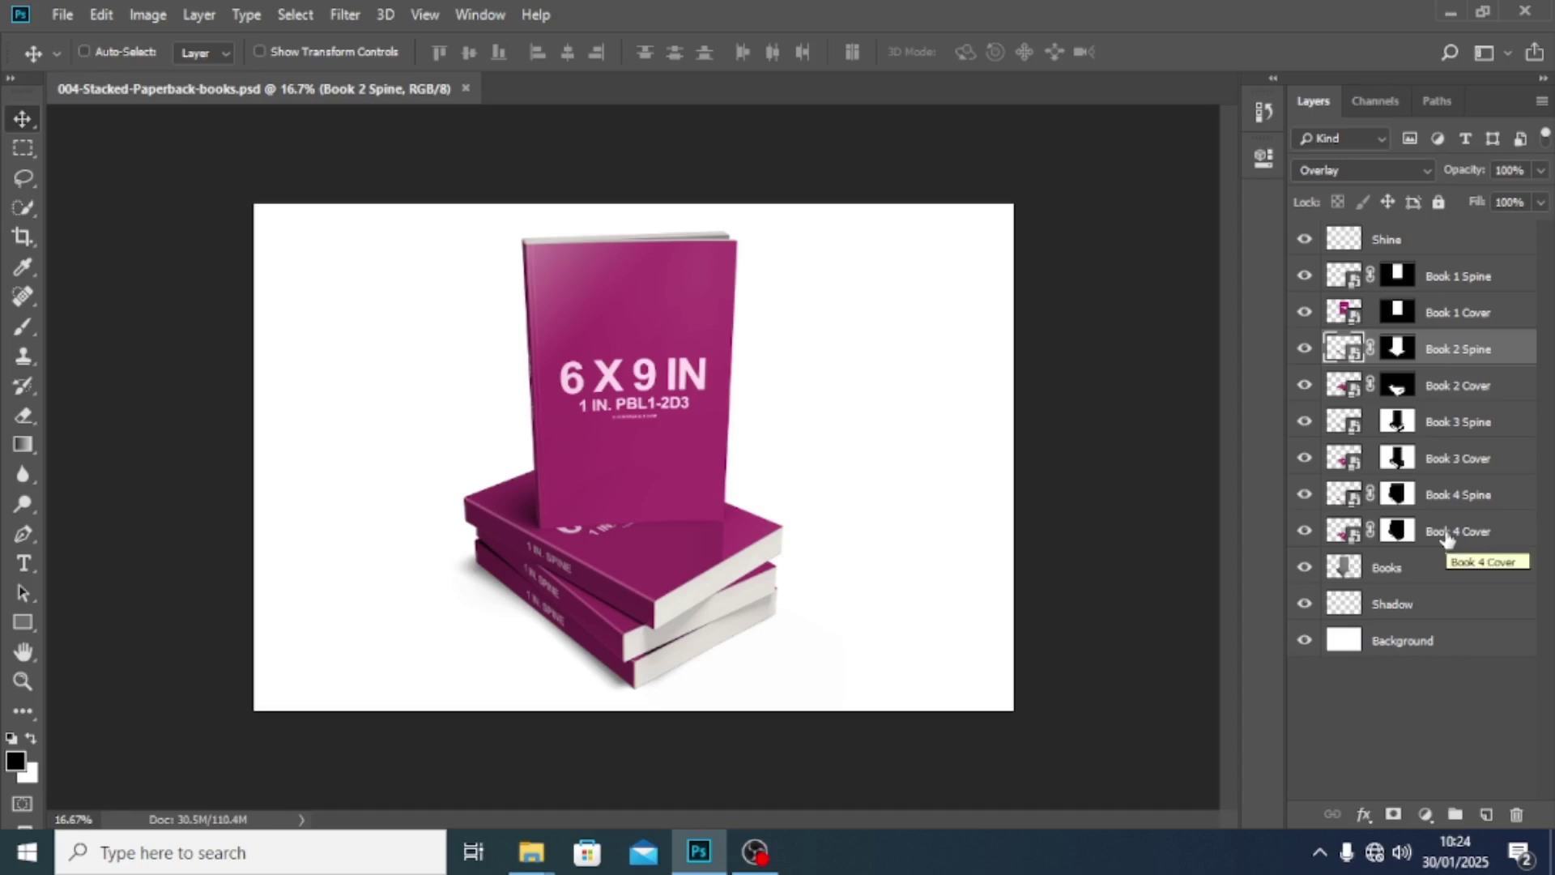
Step: Hide the spine and cover layers of all four books, from Book 1 Spine down to Book 4 Cover
{"action": "left_click", "coordinate": [1303, 278]}
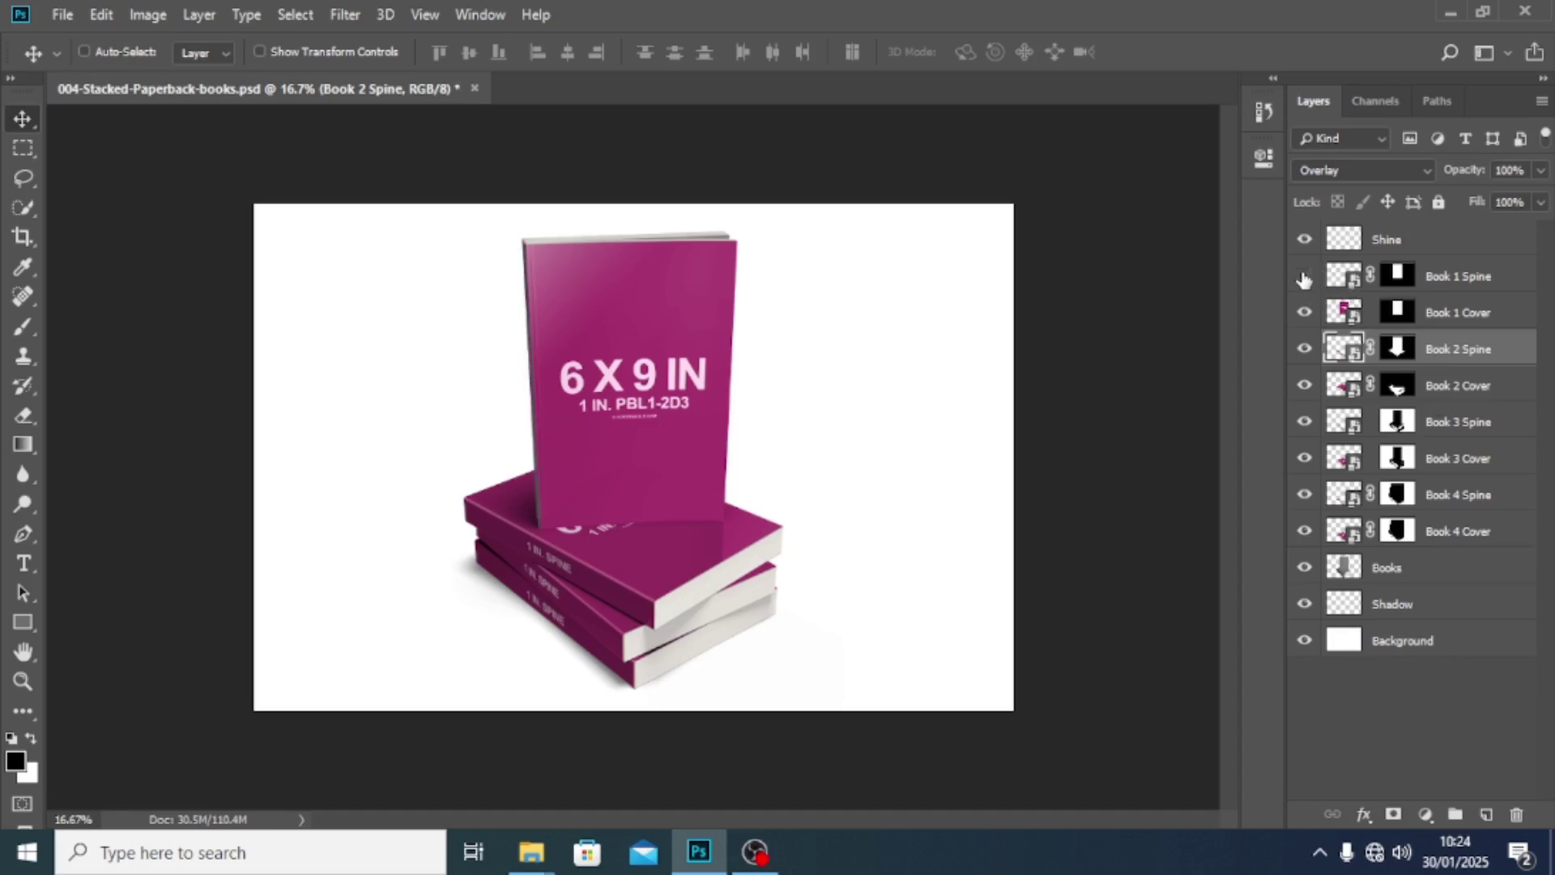
{"action": "left_click", "coordinate": [1302, 315]}
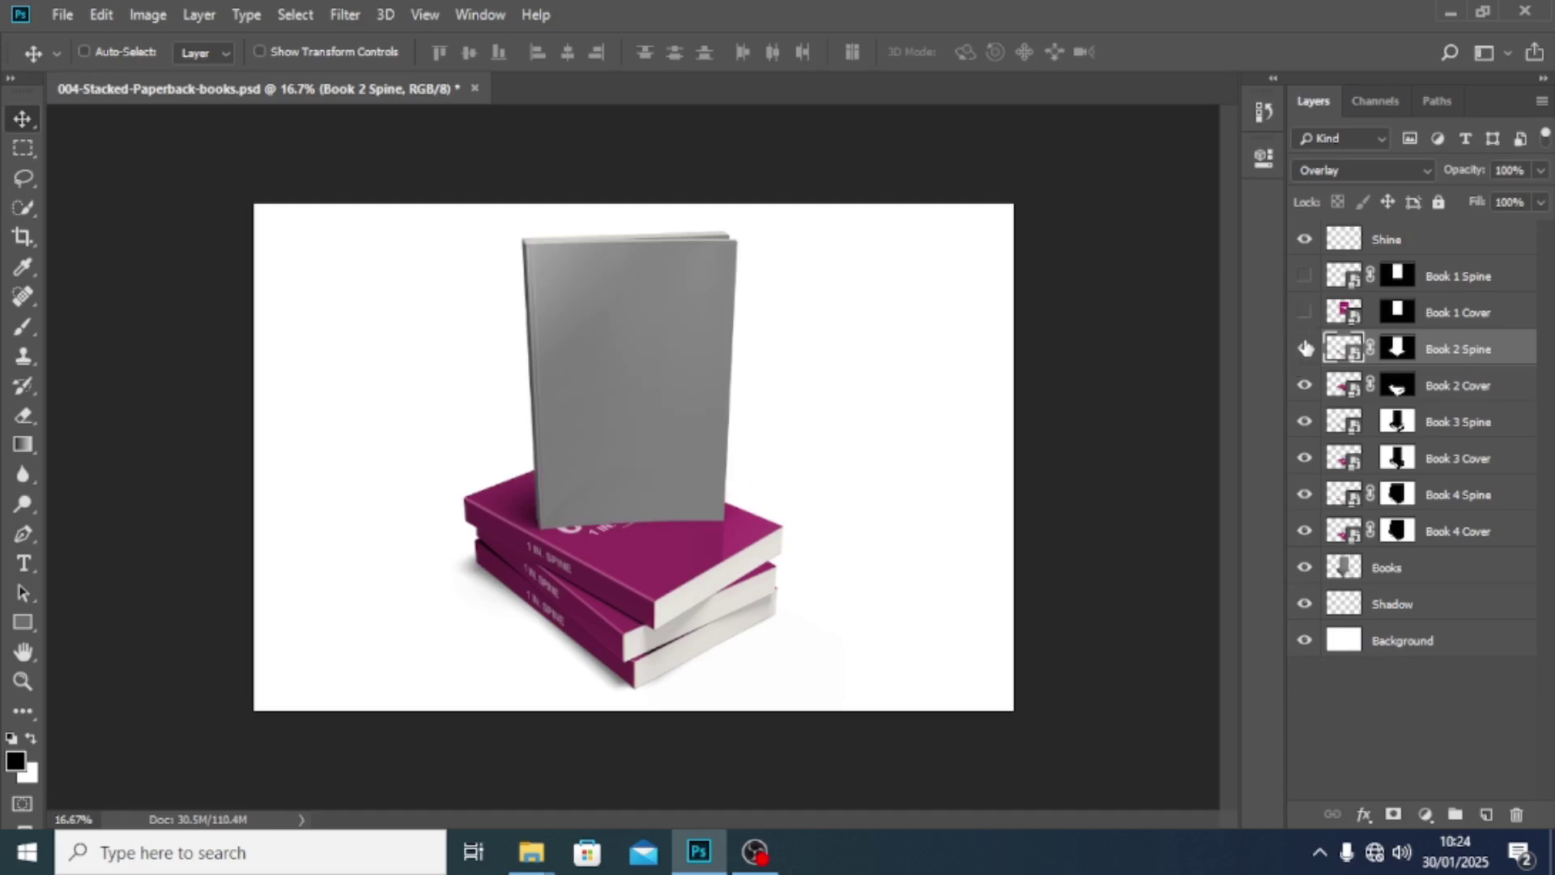
{"action": "left_click", "coordinate": [1305, 349]}
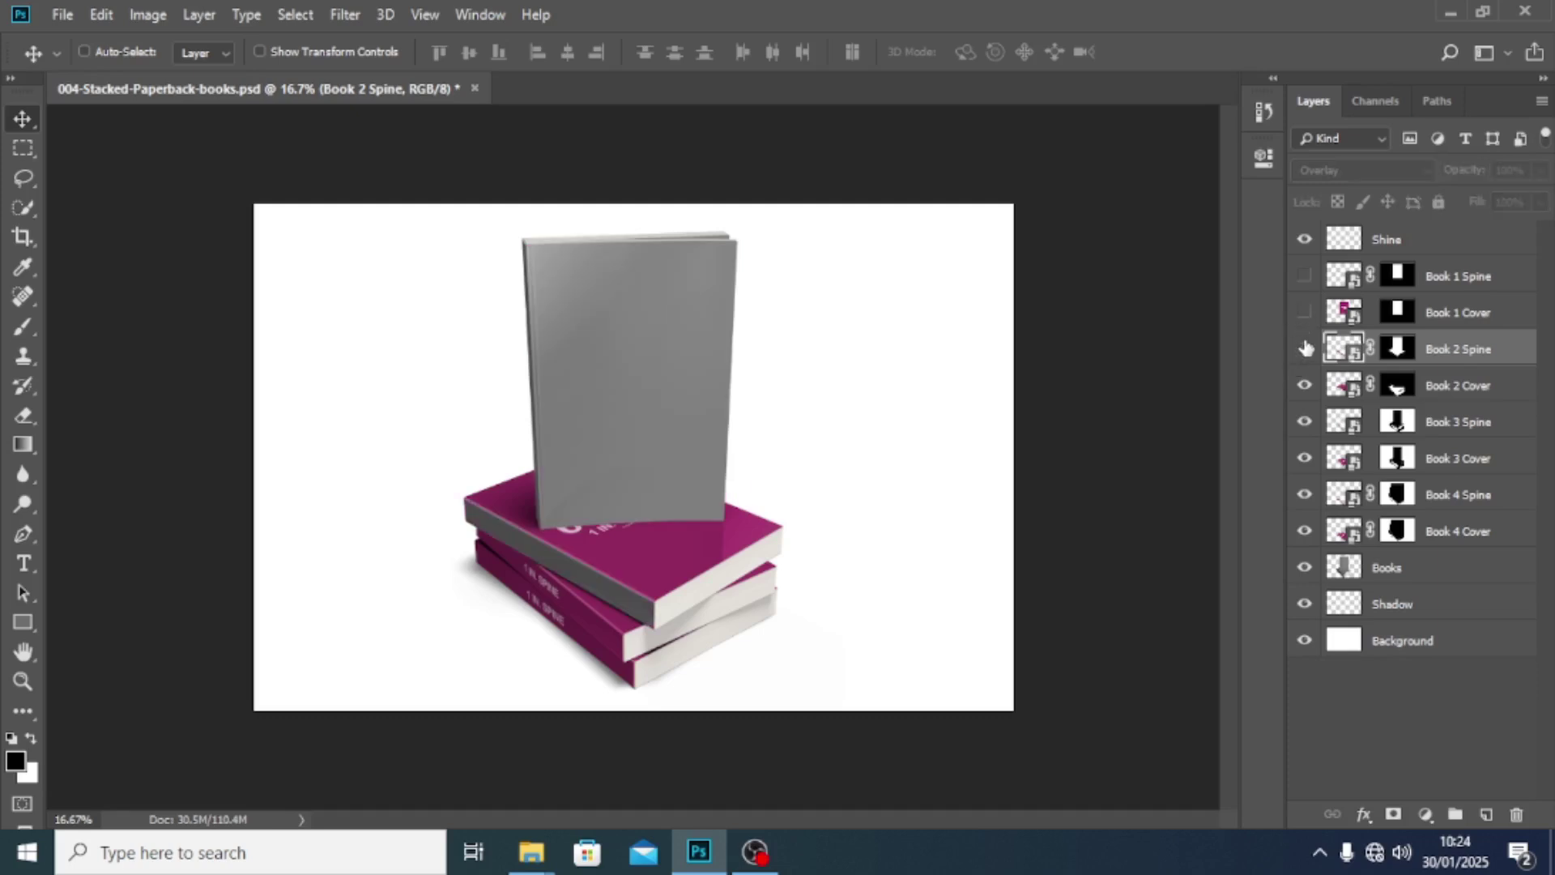
{"action": "left_click", "coordinate": [1302, 387]}
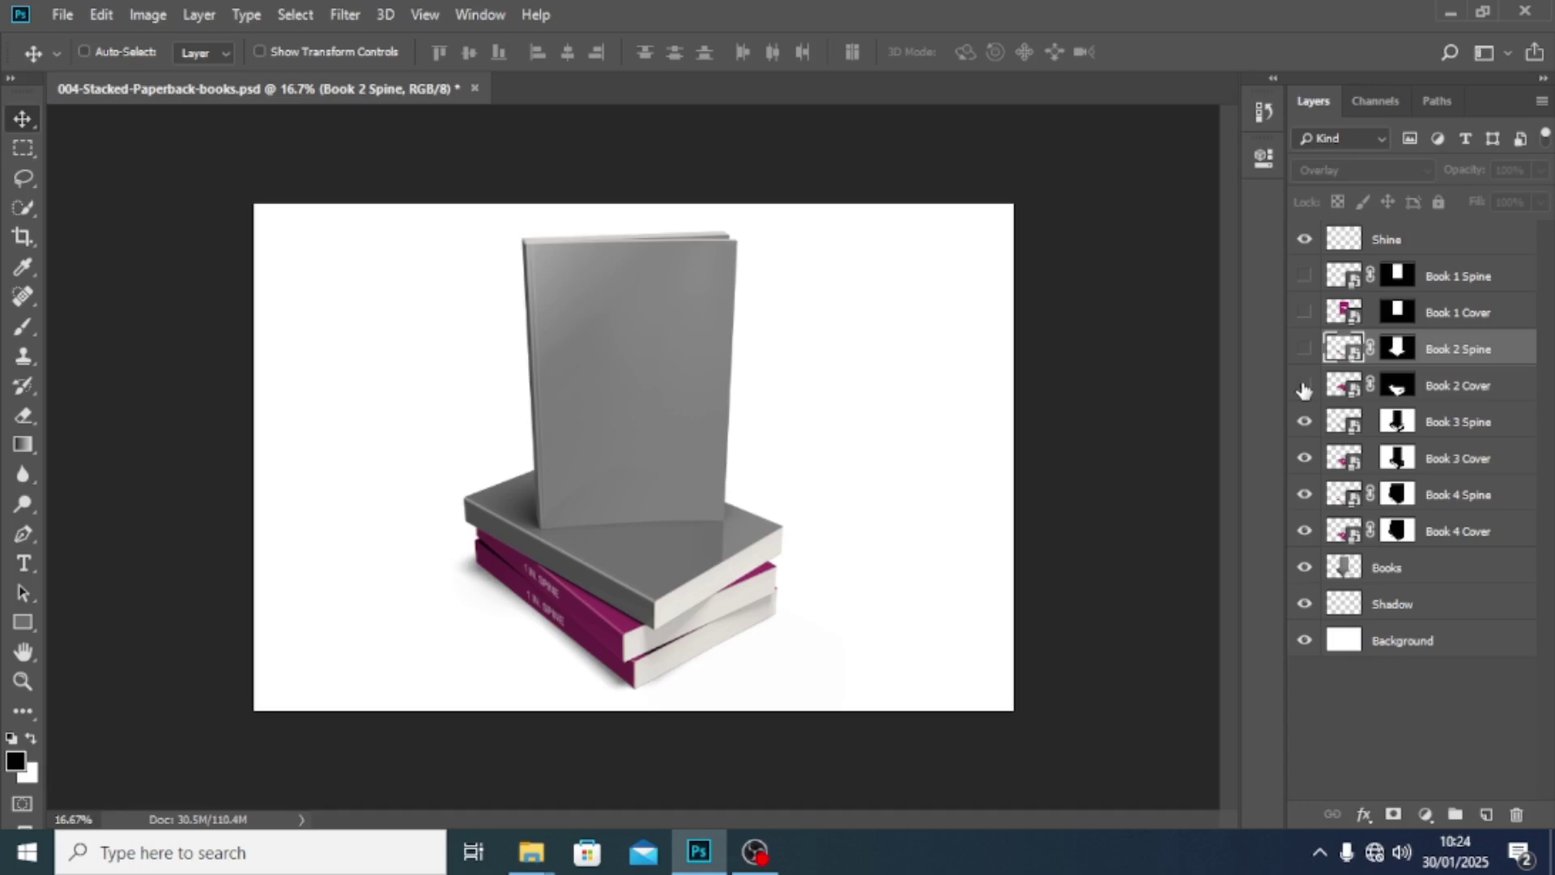
{"action": "left_click", "coordinate": [1306, 423]}
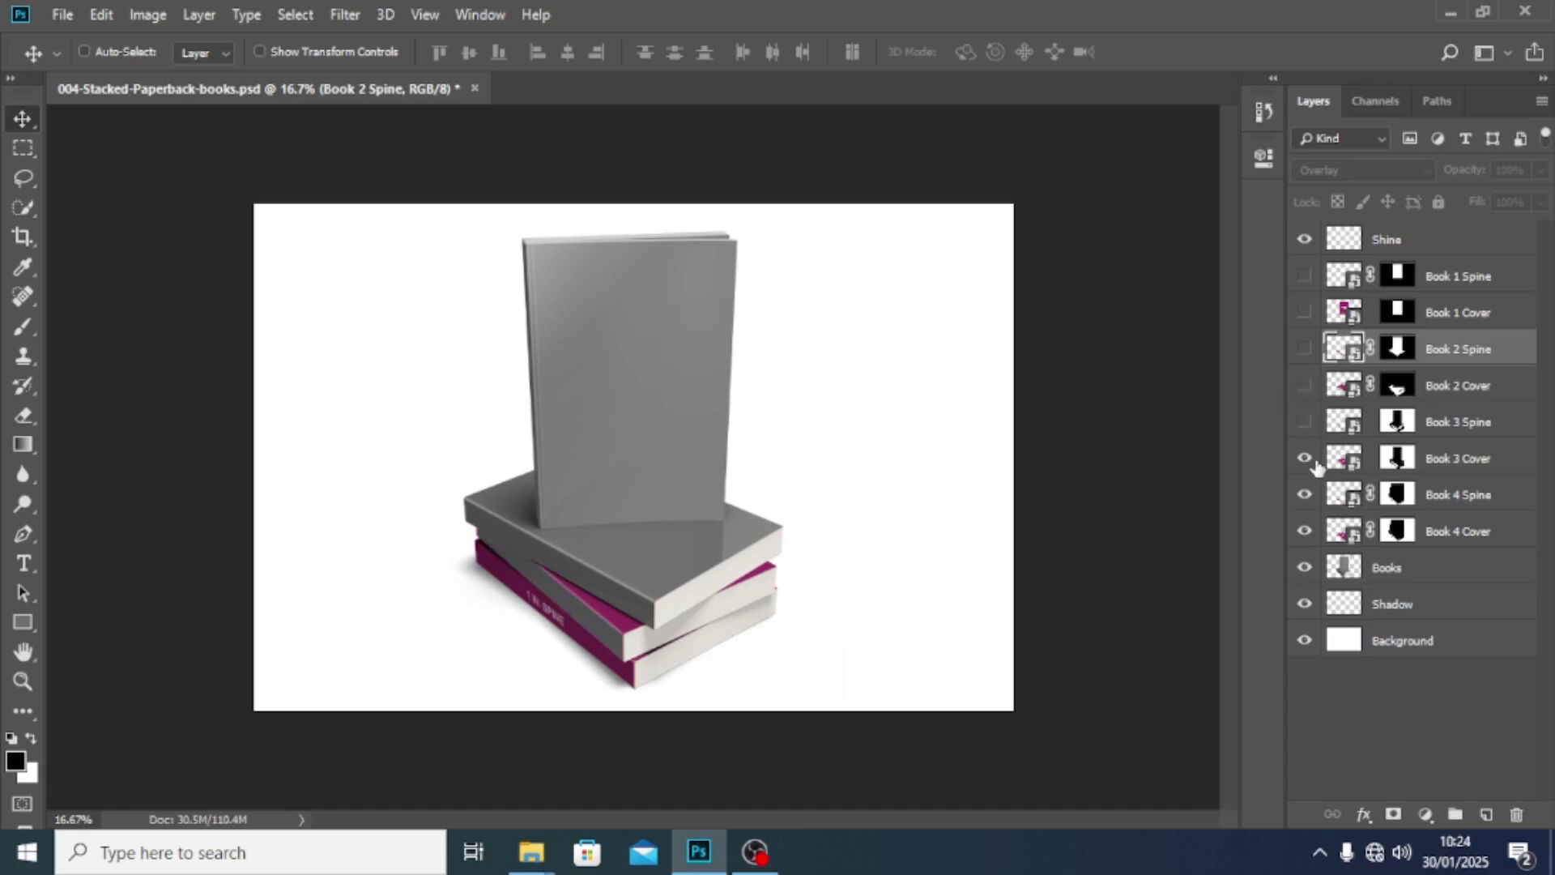
{"action": "left_click", "coordinate": [1309, 460]}
{"action": "left_click", "coordinate": [1305, 496]}
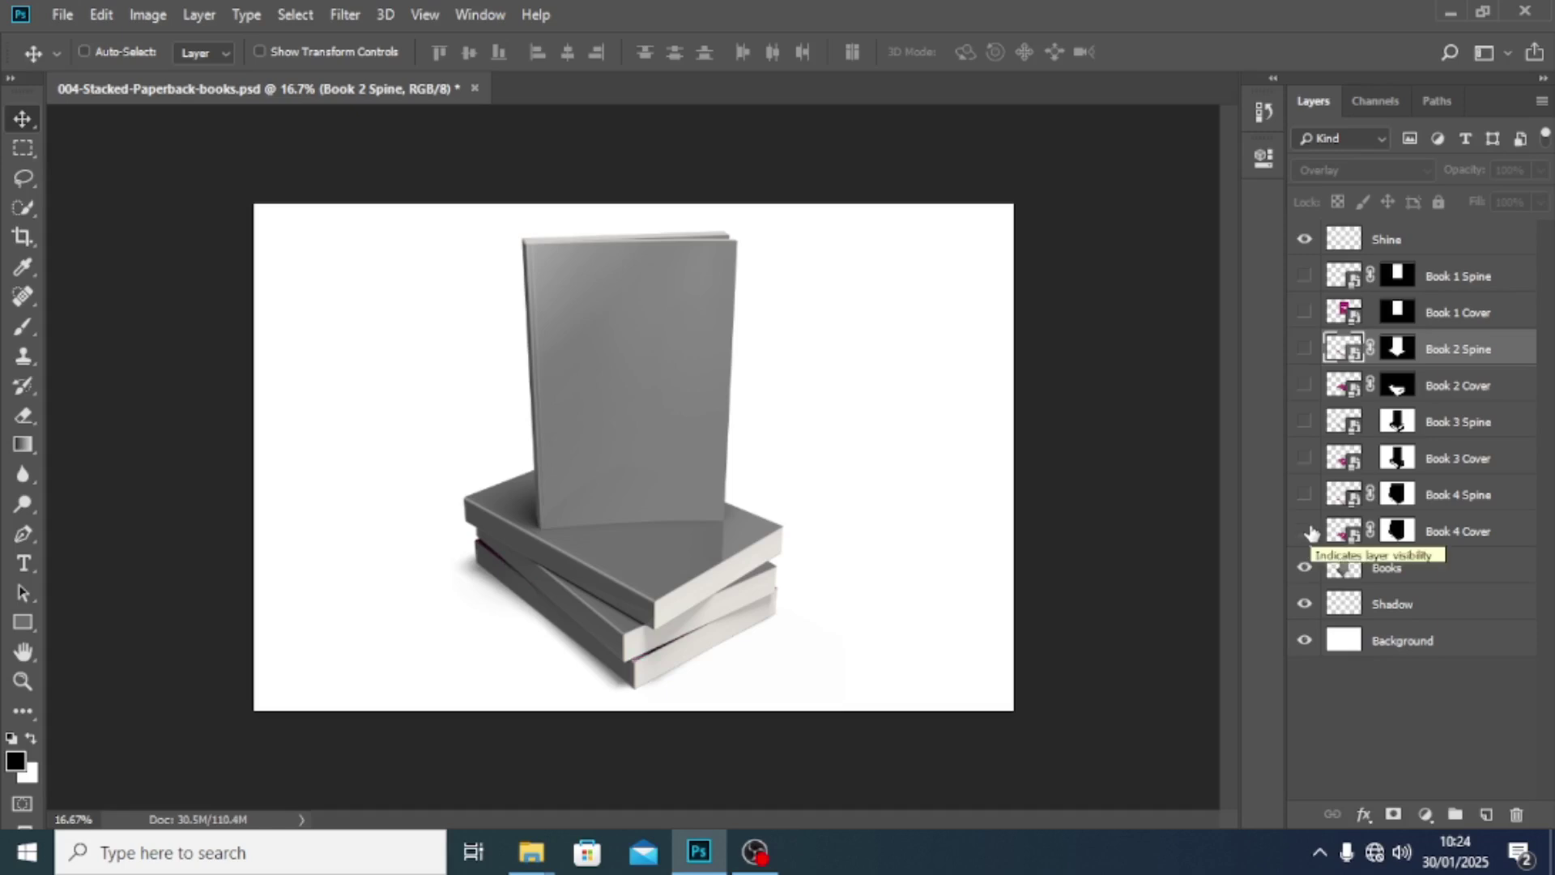
Step: Hide and show again the Background, Shadow and Books layers one by one to check what each contributes
{"action": "left_click", "coordinate": [1304, 641]}
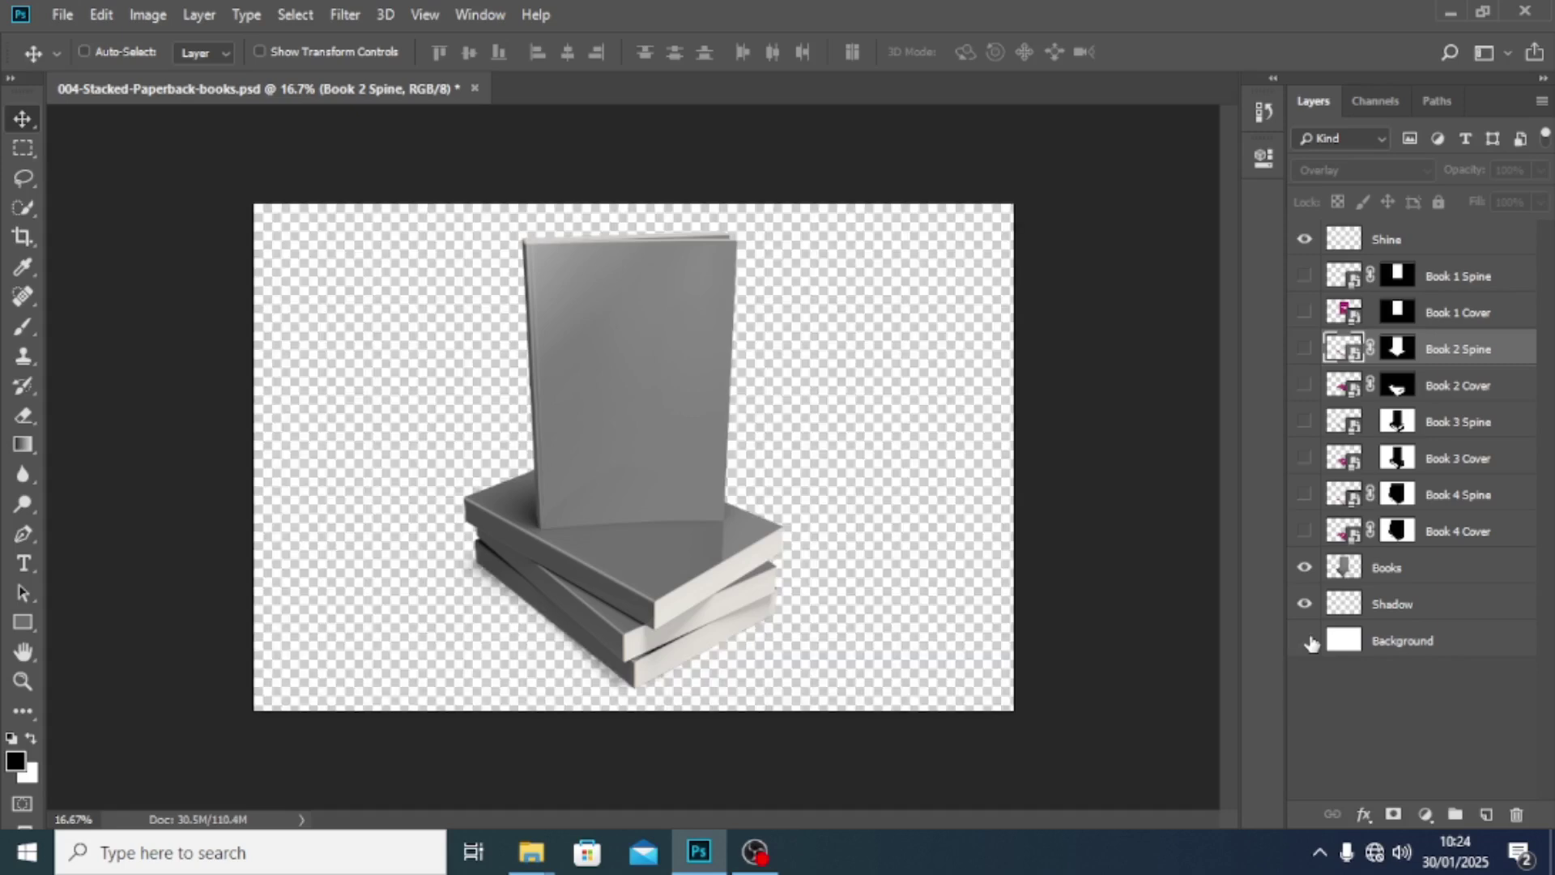
{"action": "left_click", "coordinate": [1306, 641]}
{"action": "left_click", "coordinate": [1305, 604]}
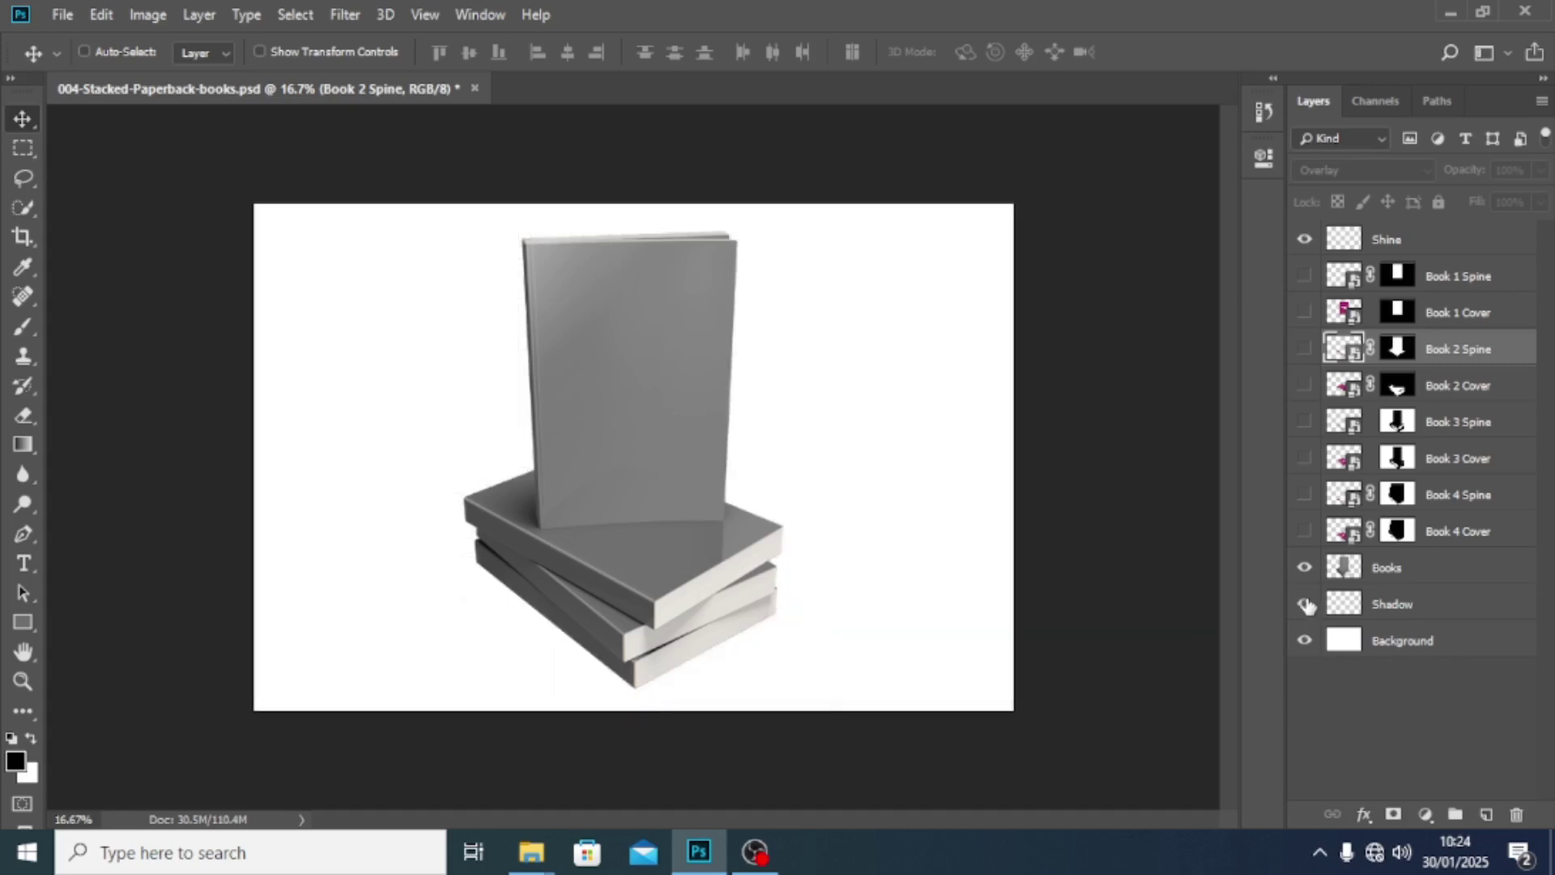
{"action": "left_click", "coordinate": [1306, 604]}
{"action": "left_click", "coordinate": [1303, 567]}
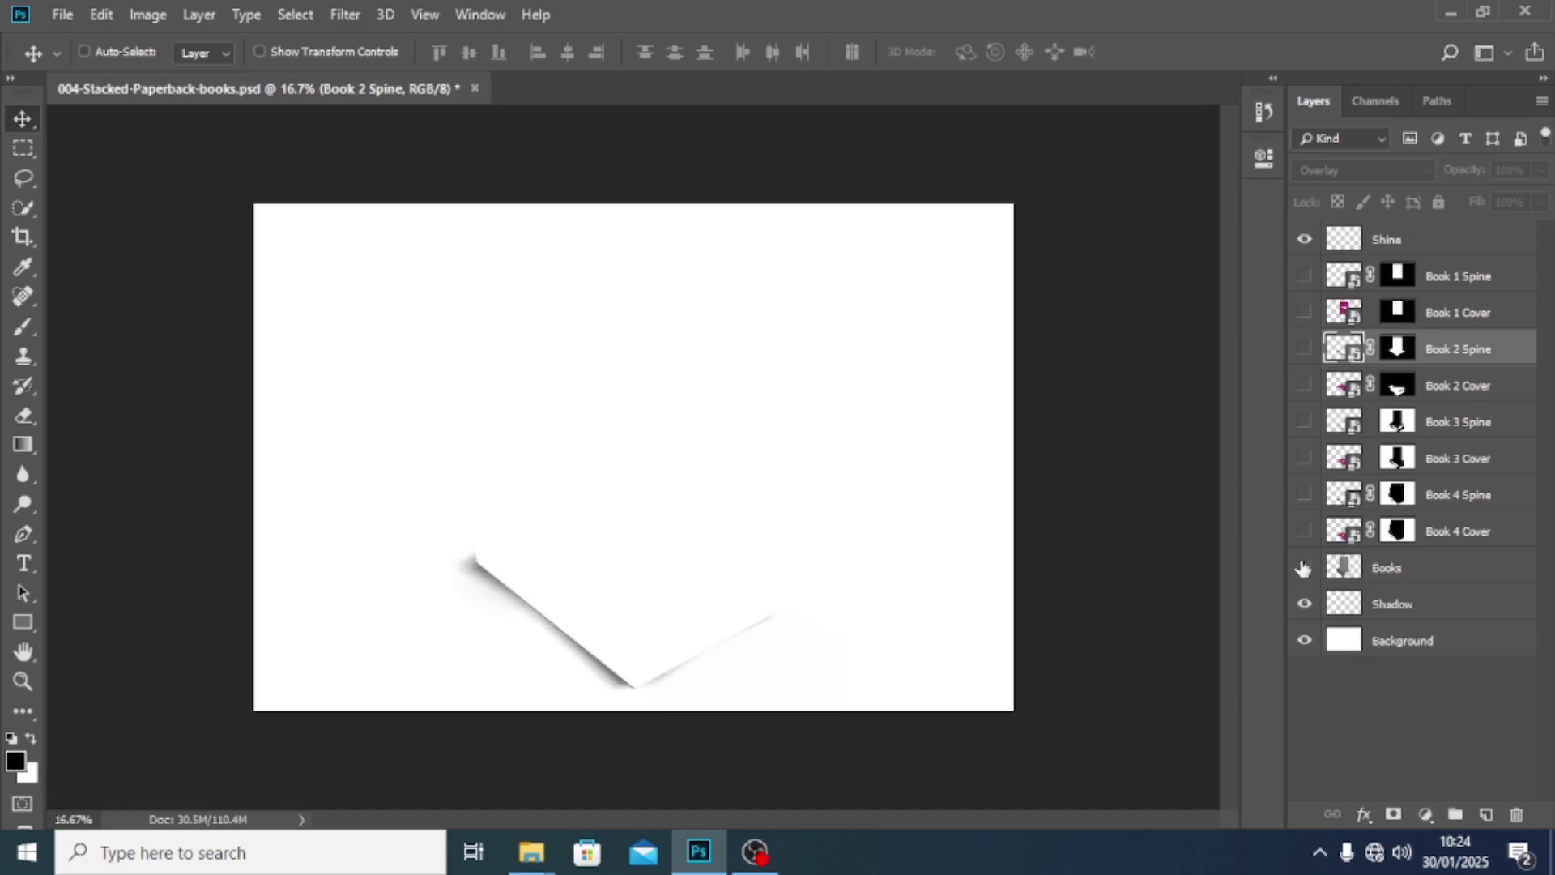
{"action": "left_click", "coordinate": [1303, 567]}
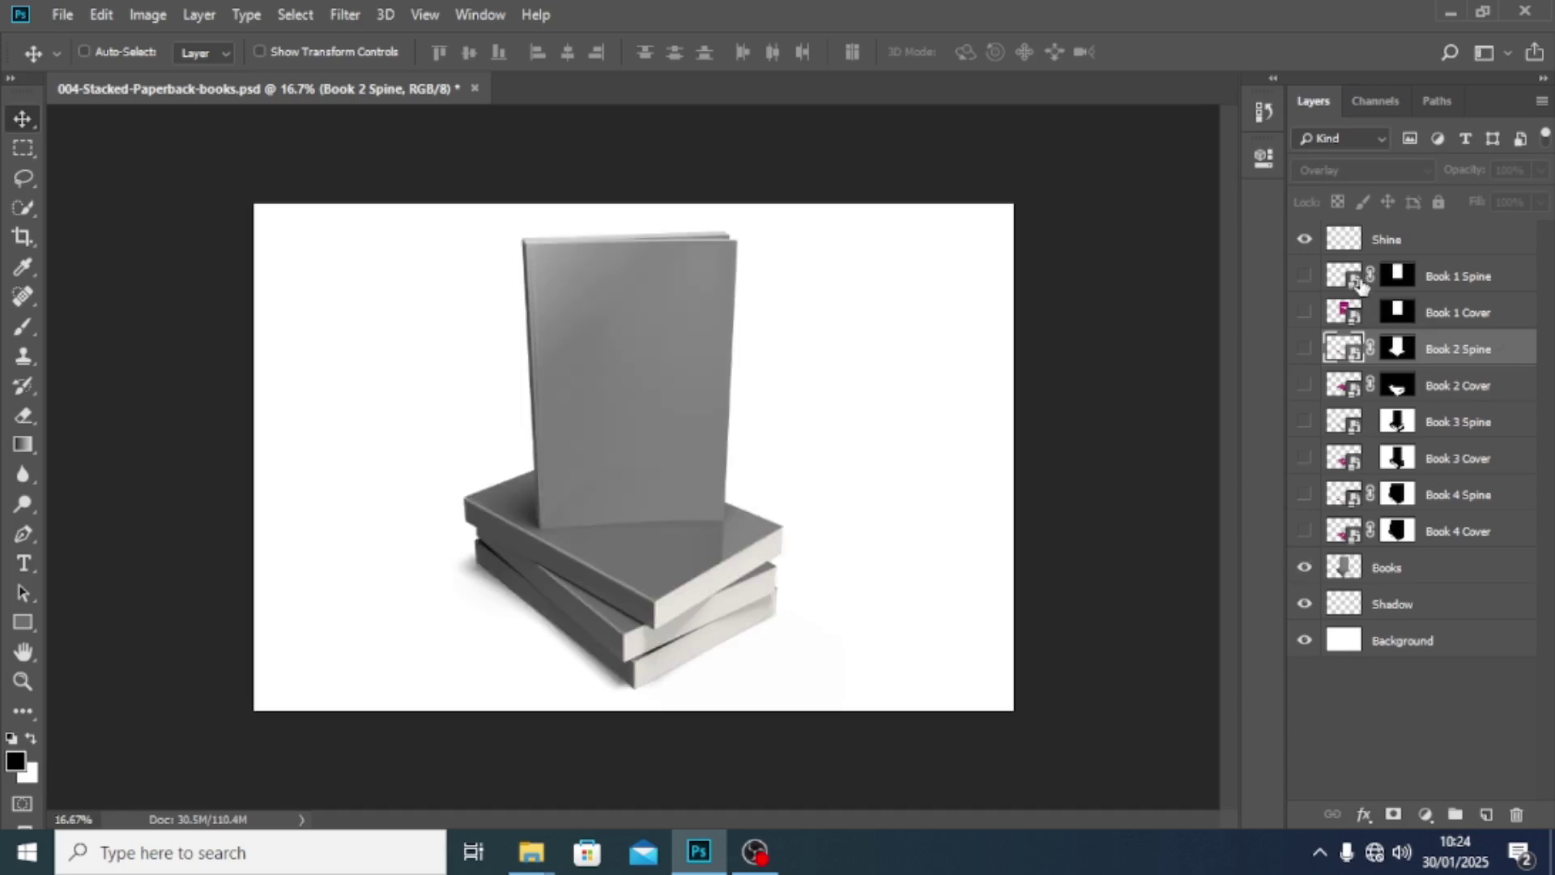
Step: Show the Book 1 Cover and Book 1 Spine layers again
{"action": "left_click", "coordinate": [1460, 279]}
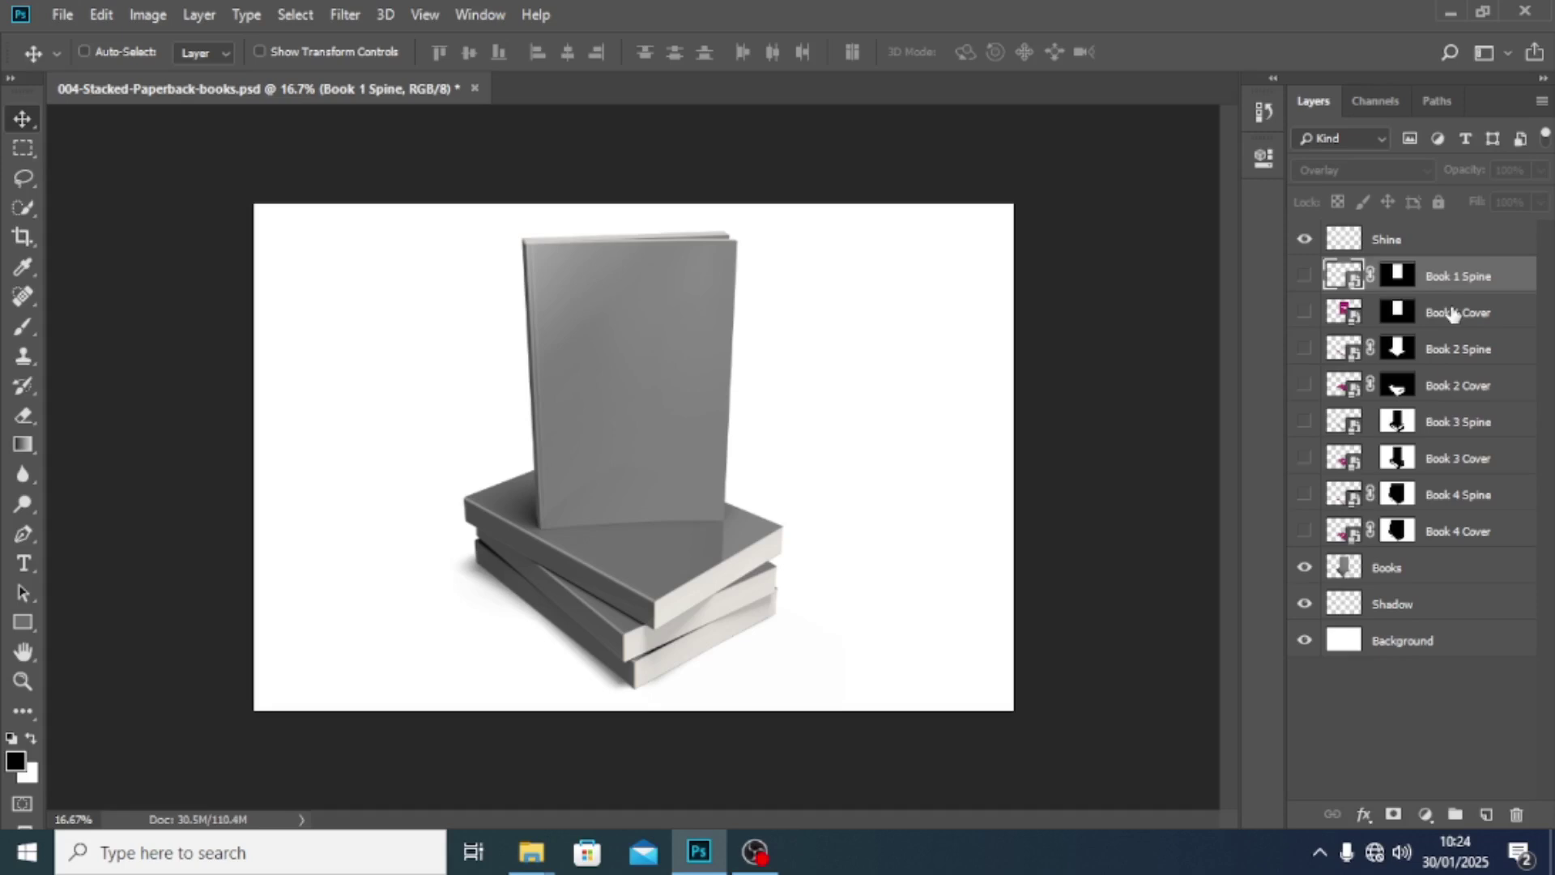
{"action": "left_click", "coordinate": [1305, 313]}
{"action": "left_click", "coordinate": [1304, 277]}
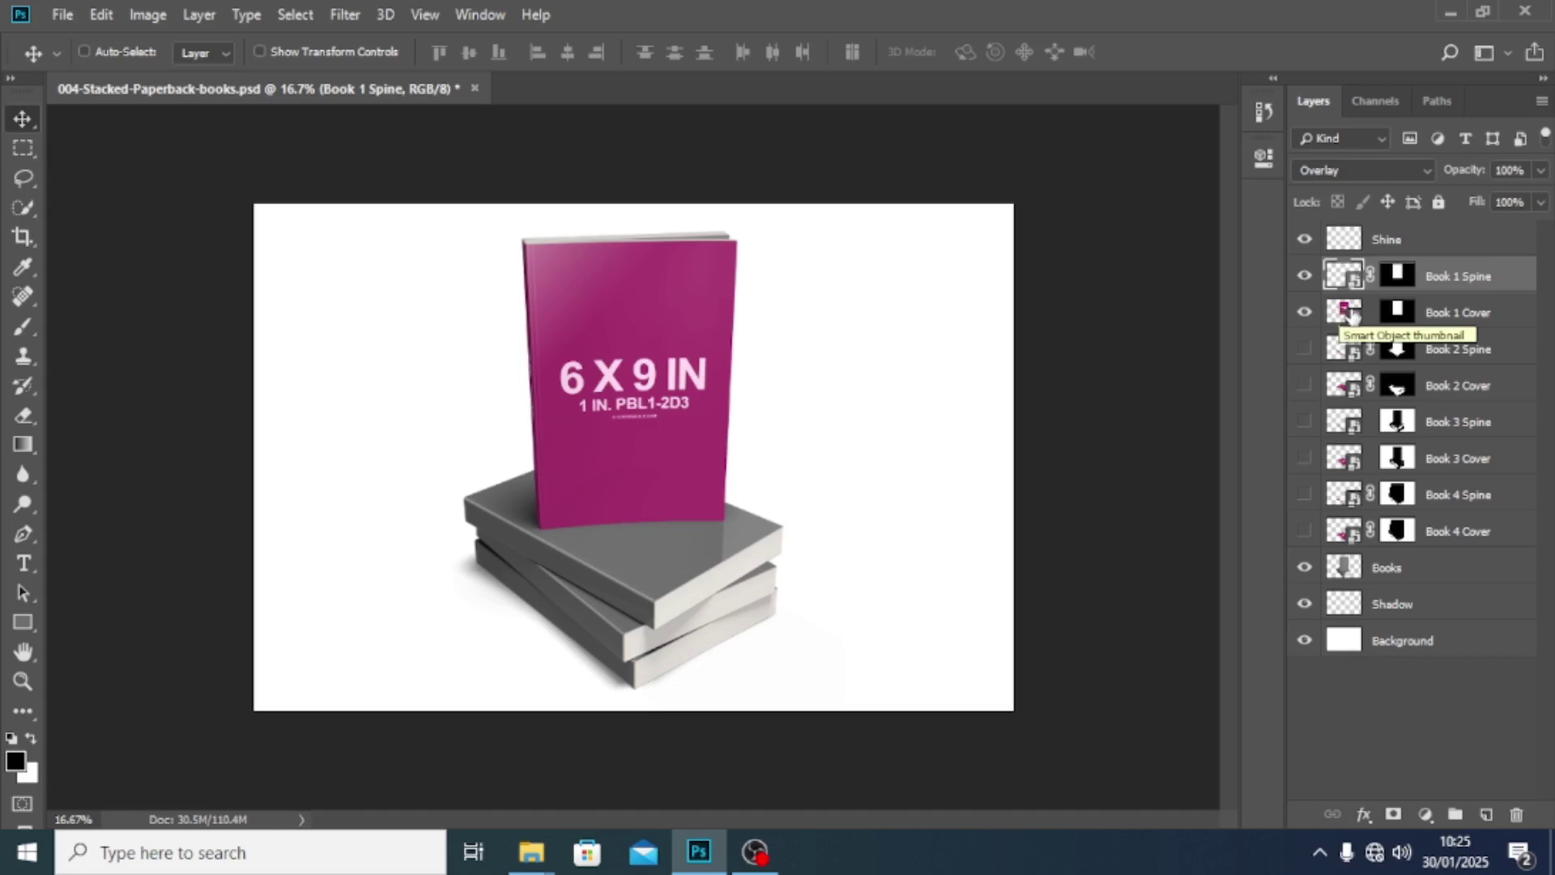
Step: Open the Book 1 Cover smart object and place the POSTER image from folder 6 into it
{"action": "double_click", "coordinate": [1349, 312]}
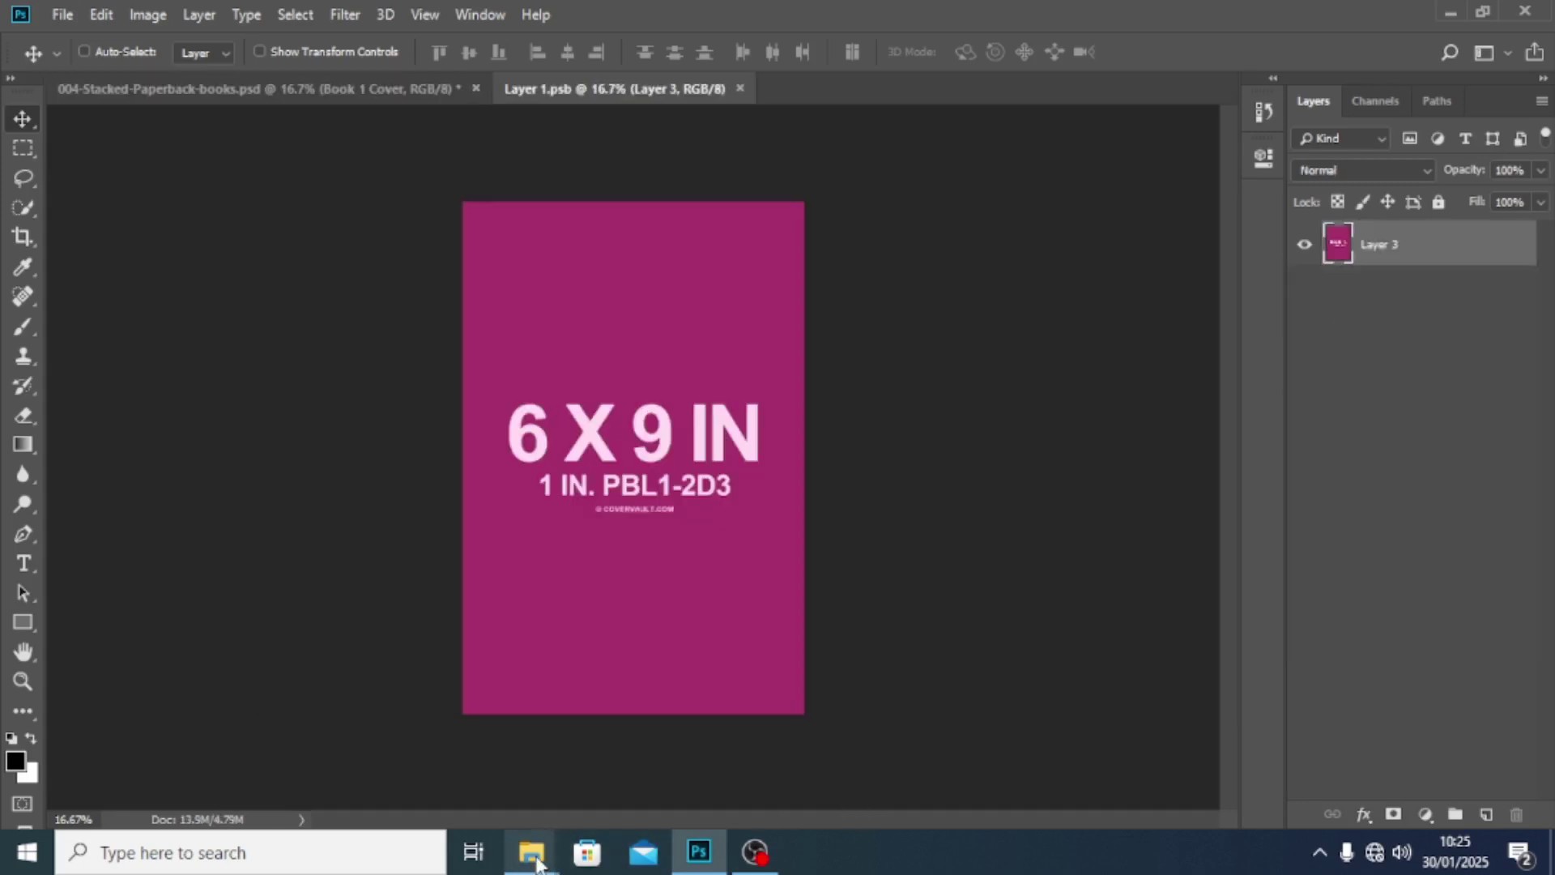
{"action": "mouse_move", "coordinate": [532, 850]}
{"action": "left_click", "coordinate": [613, 738]}
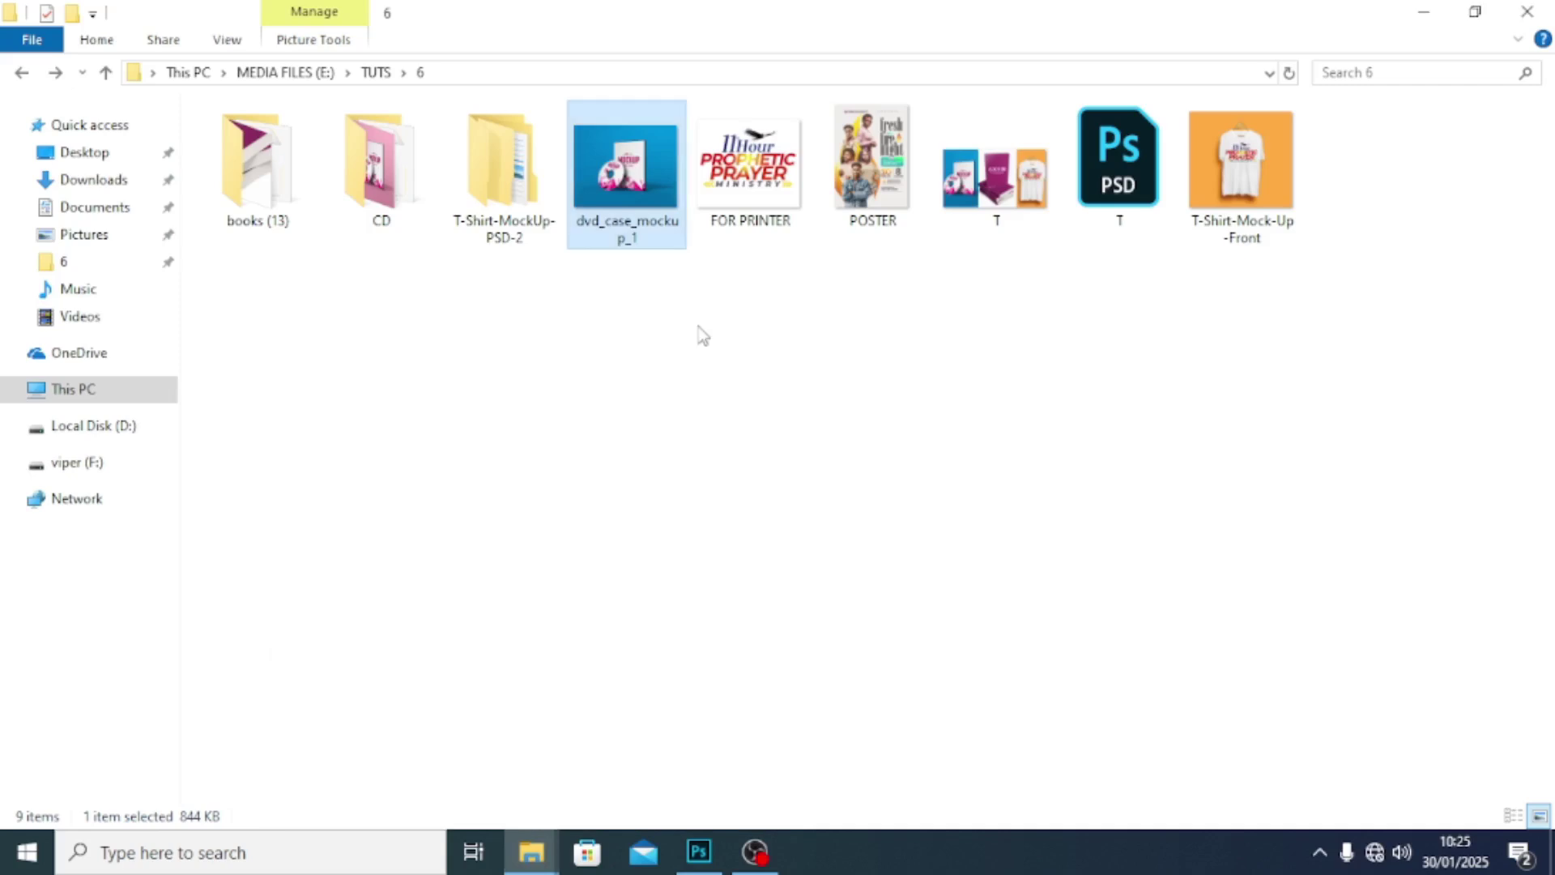
{"action": "left_click_drag", "start_coordinate": [871, 182], "coordinate": [636, 627]}
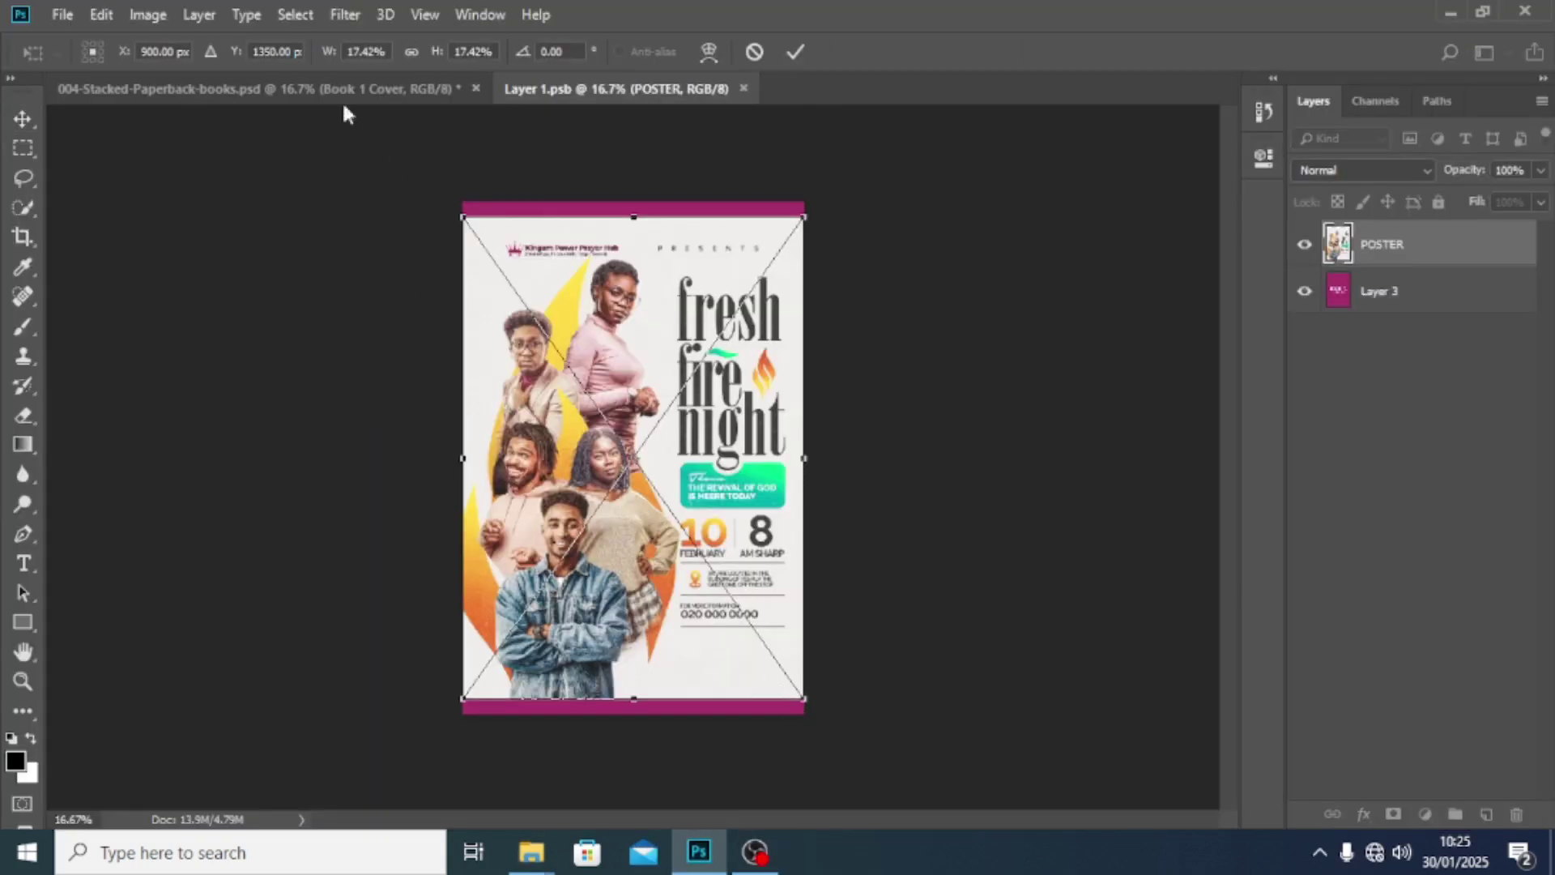
Step: Scale the poster proportionally to about 19.54% so it covers the whole canvas, then save and close the cover smart object
{"action": "left_click", "coordinate": [412, 52]}
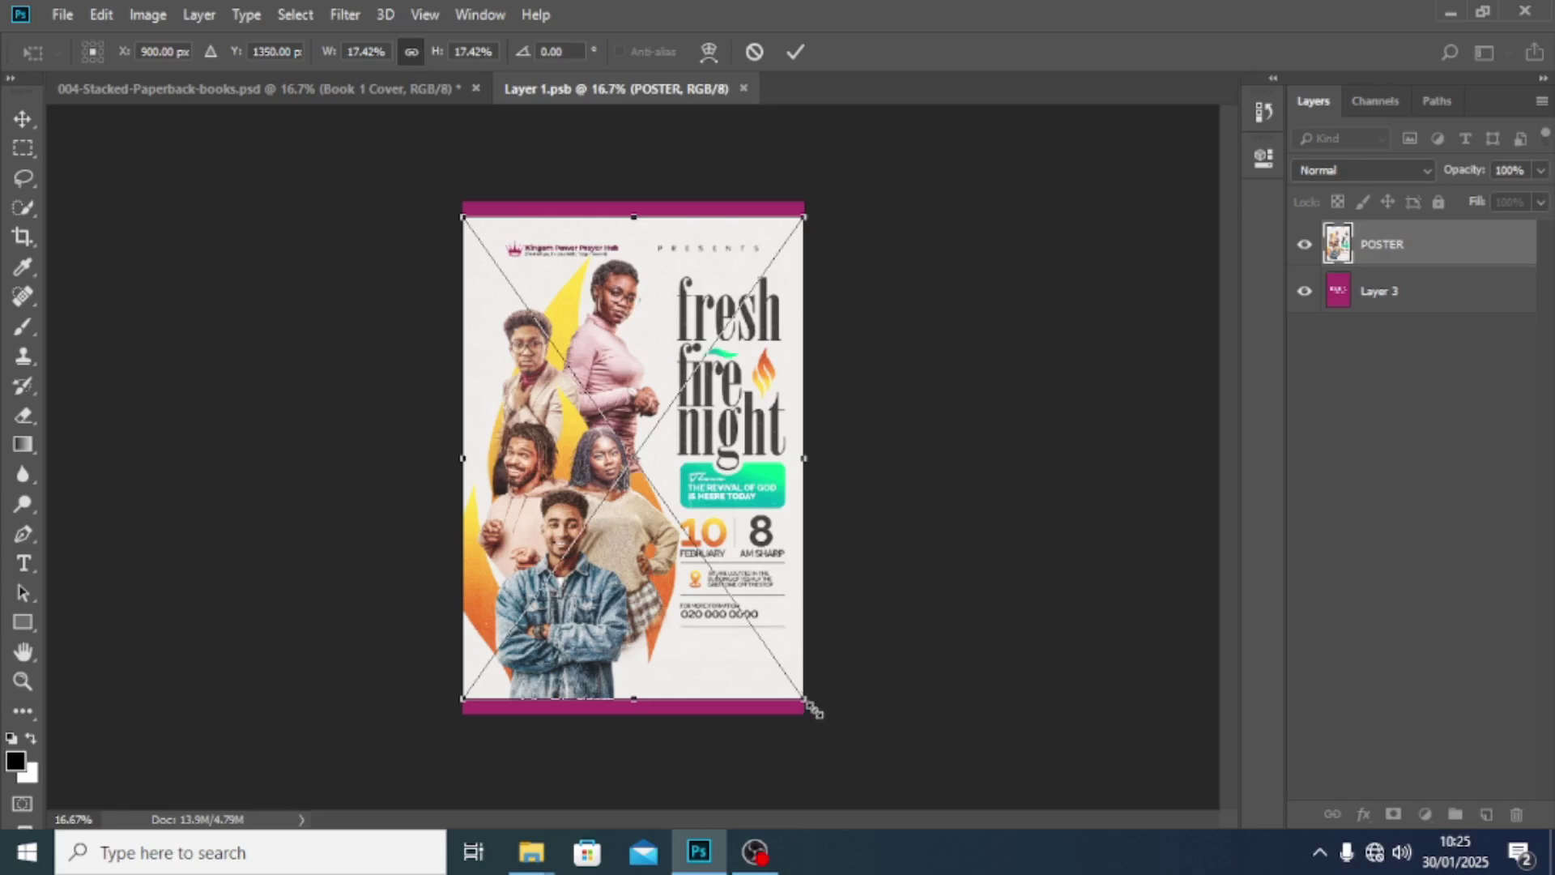
{"action": "left_click_drag", "start_coordinate": [806, 700], "coordinate": [820, 720]}
{"action": "left_click_drag", "start_coordinate": [462, 222], "coordinate": [419, 167]}
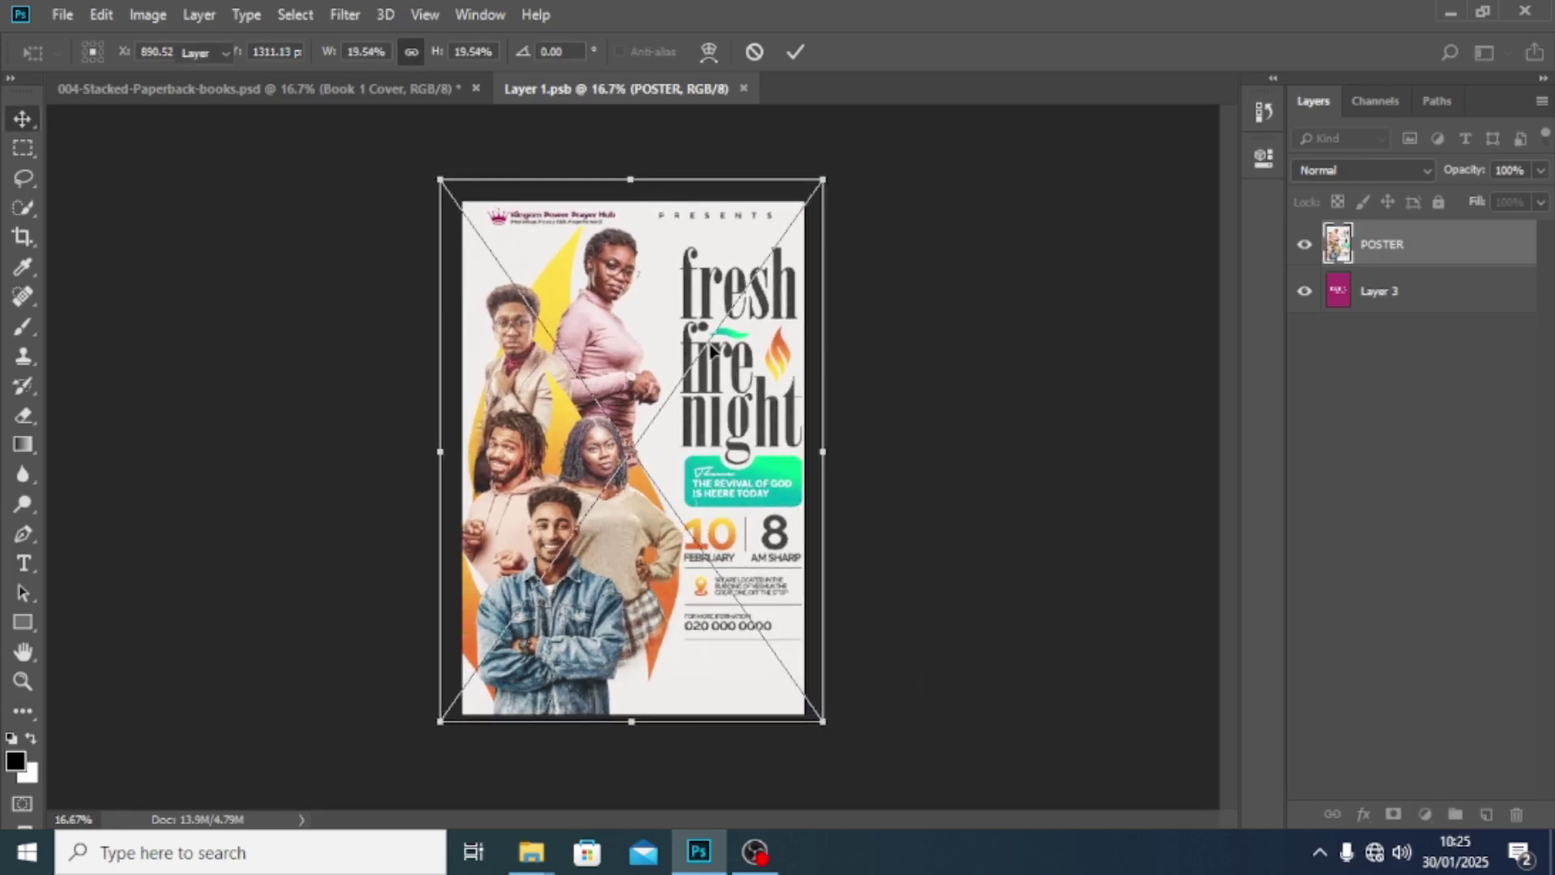
{"action": "key", "text": "Return"}
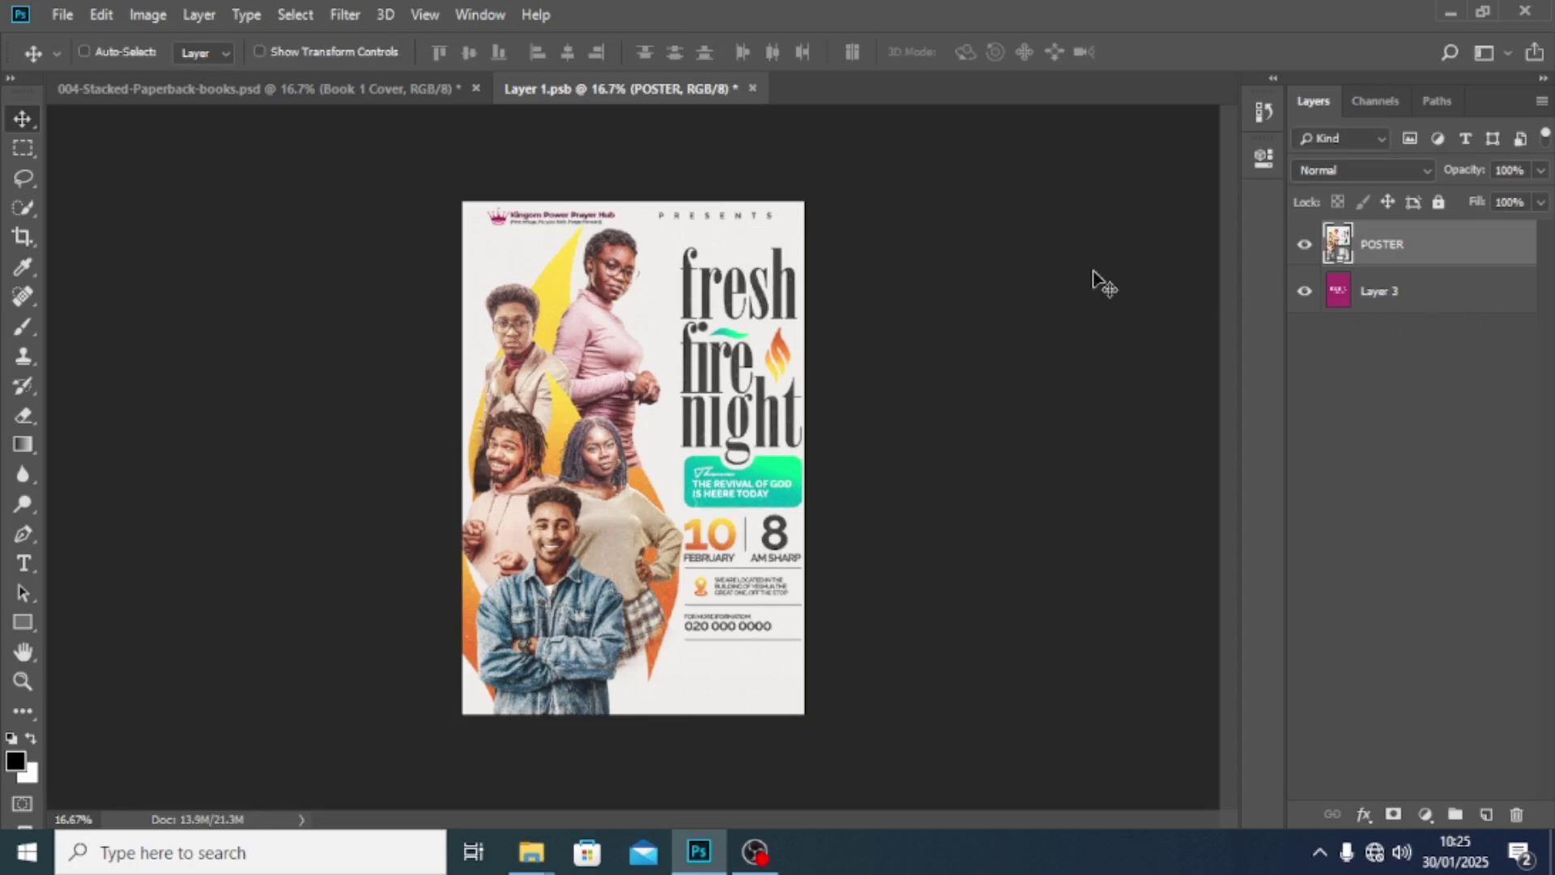
{"action": "key", "text": "ctrl+s"}
{"action": "left_click", "coordinate": [743, 89]}
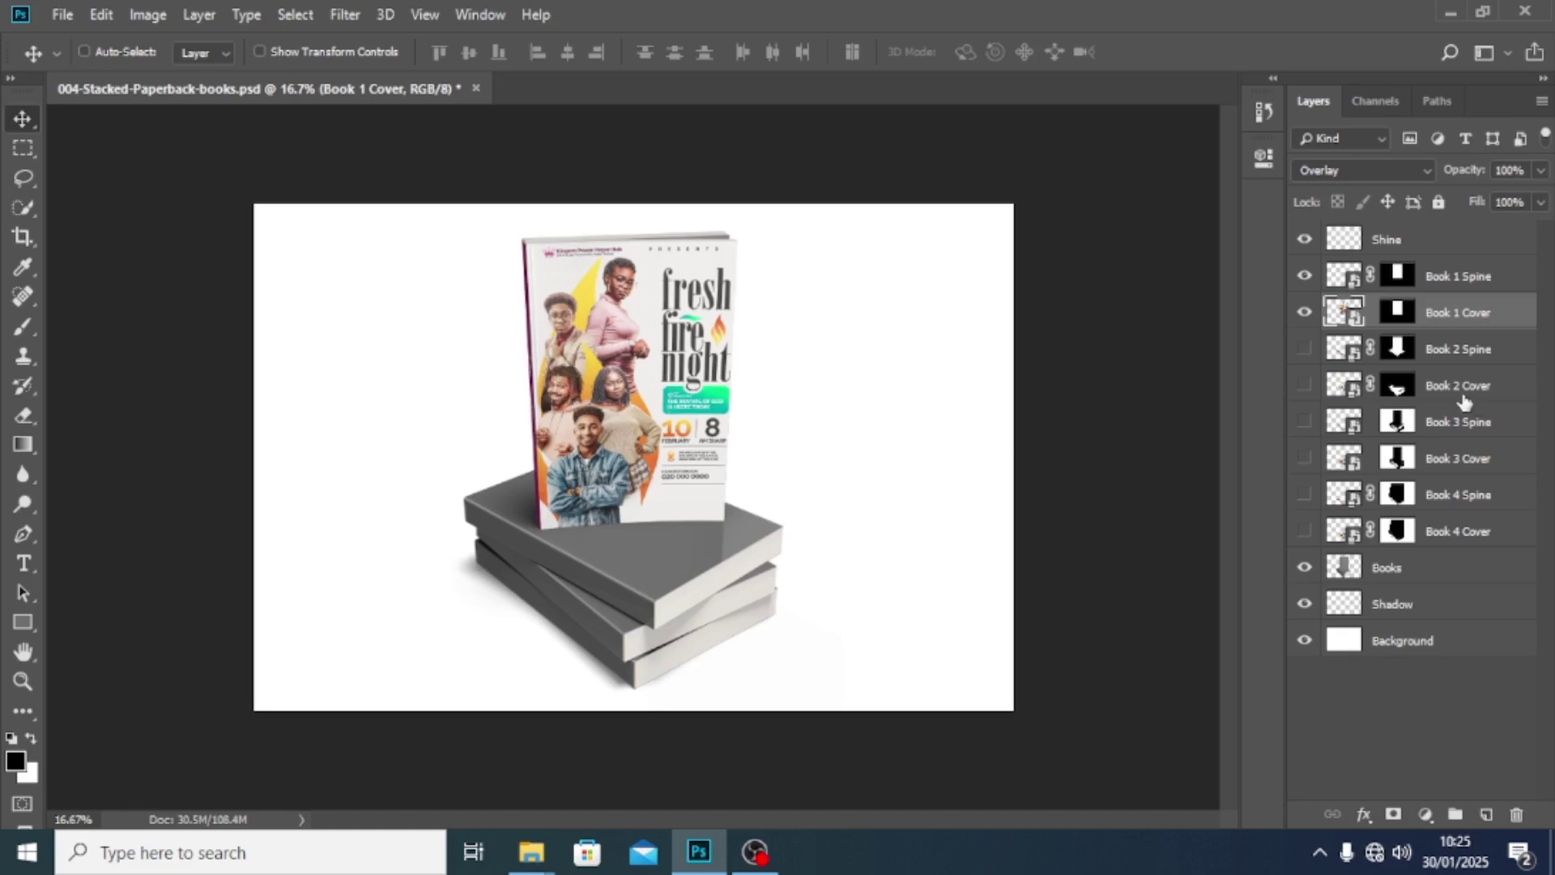
Step: Add a white (ffffff) Solid Color fill layer inside the Book 1 Spine smart object, then save and close it
{"action": "double_click", "coordinate": [1348, 283]}
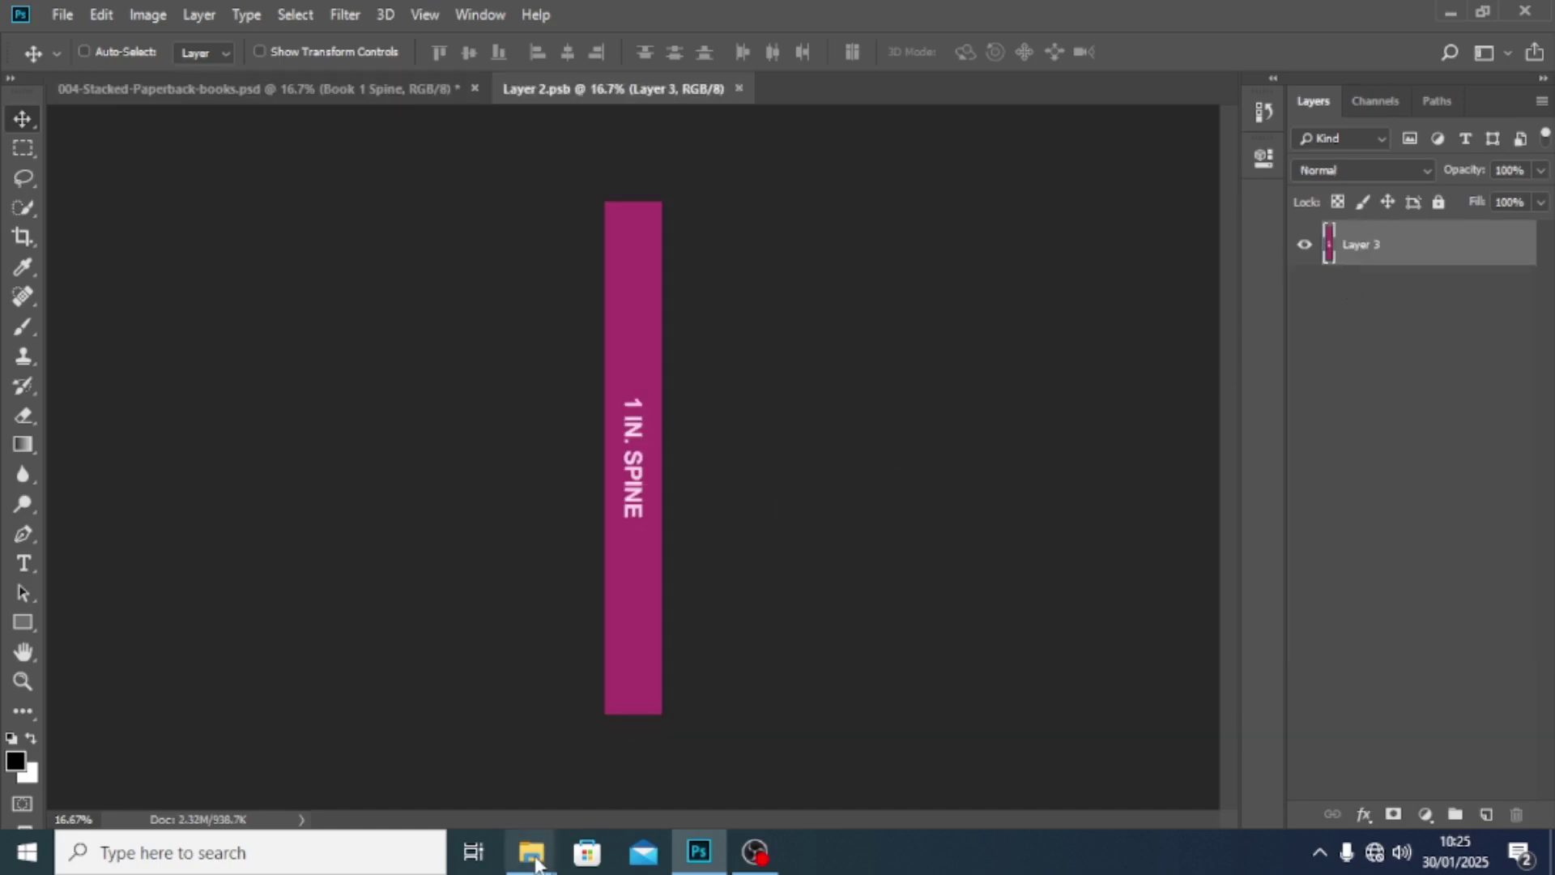
{"action": "left_click", "coordinate": [1418, 814]}
{"action": "left_click", "coordinate": [1412, 404]}
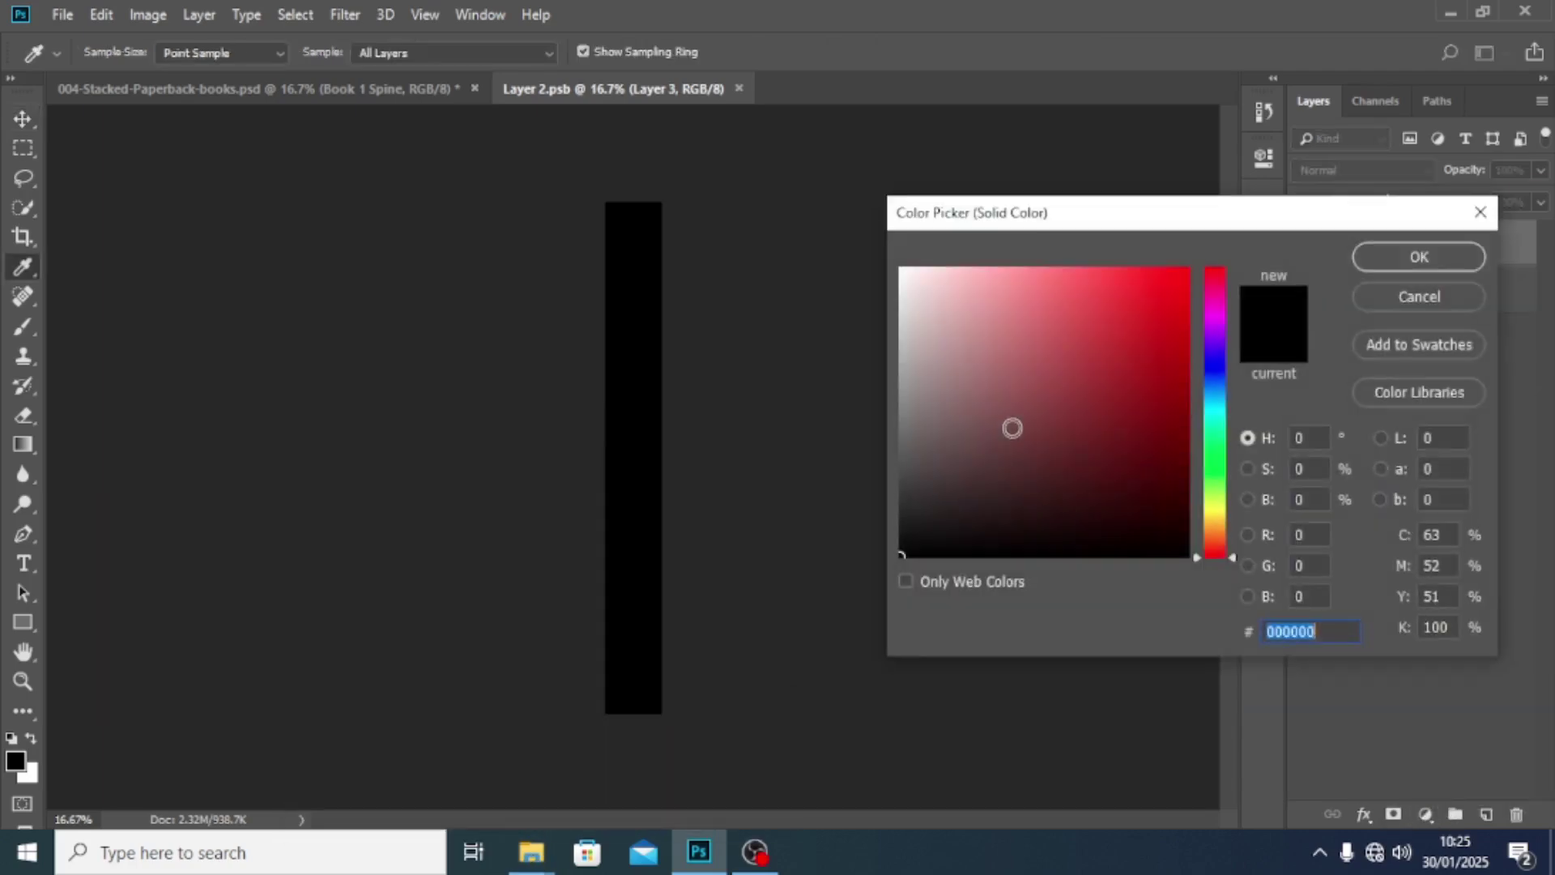
{"action": "left_click", "coordinate": [901, 269]}
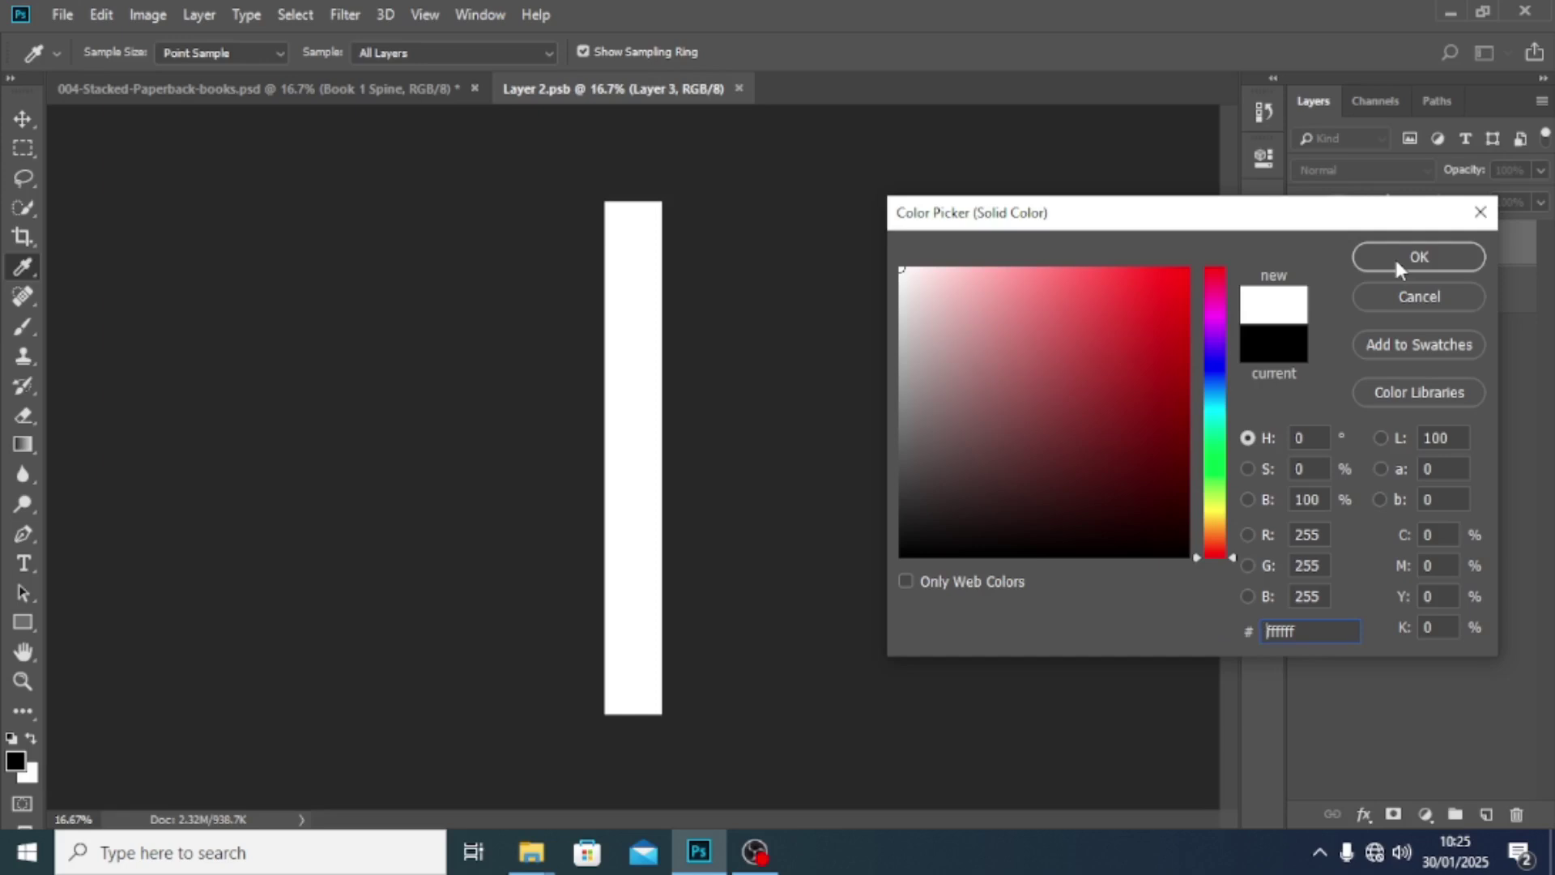
{"action": "left_click", "coordinate": [1397, 264]}
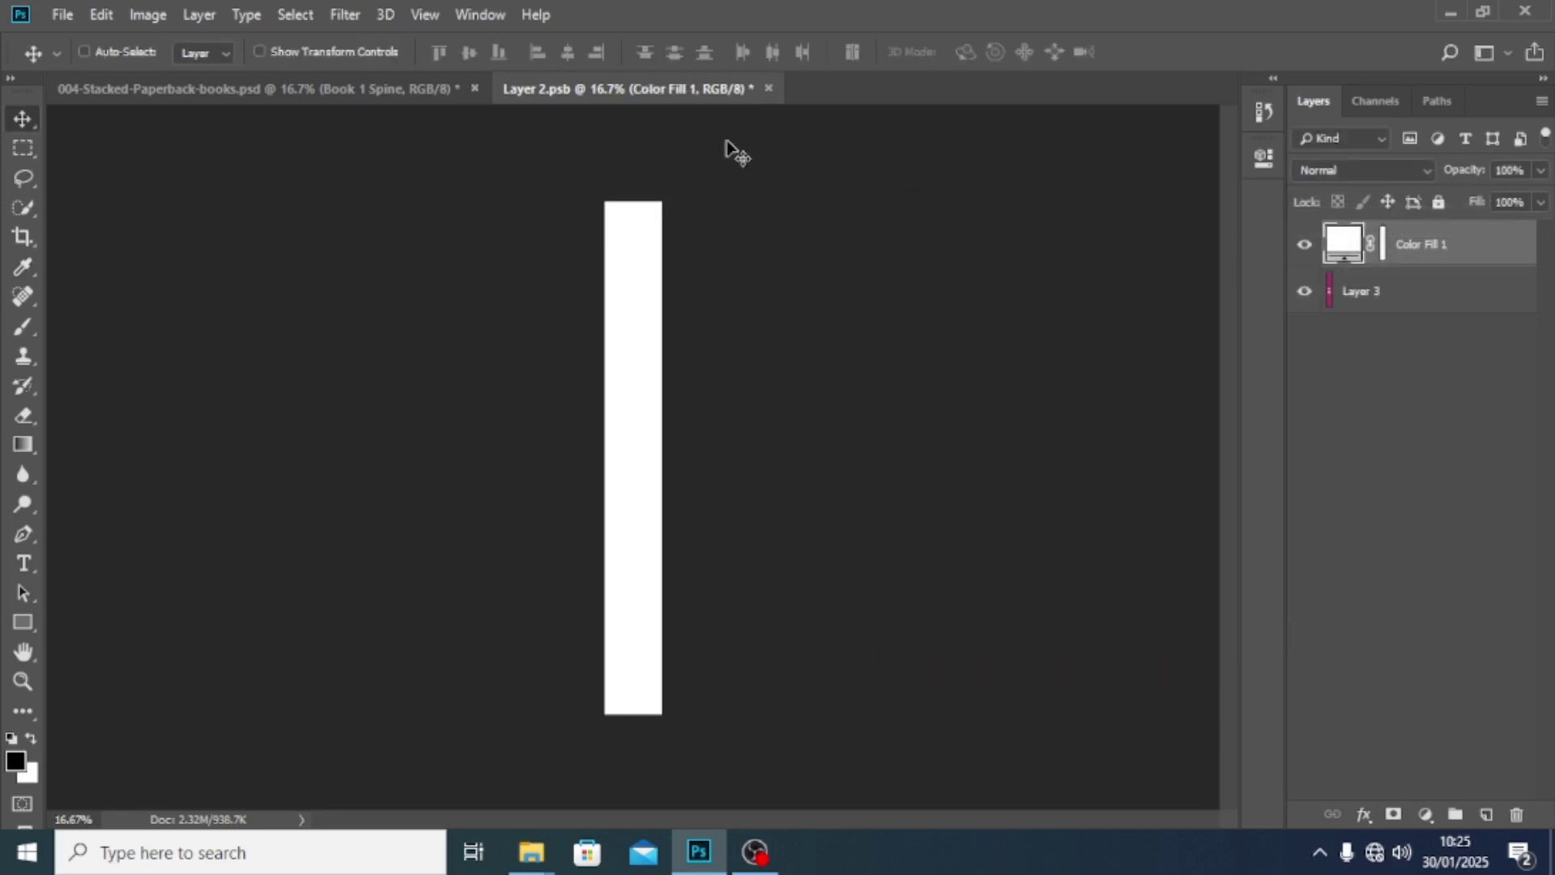
{"action": "key", "text": "ctrl+s"}
{"action": "left_click", "coordinate": [760, 85]}
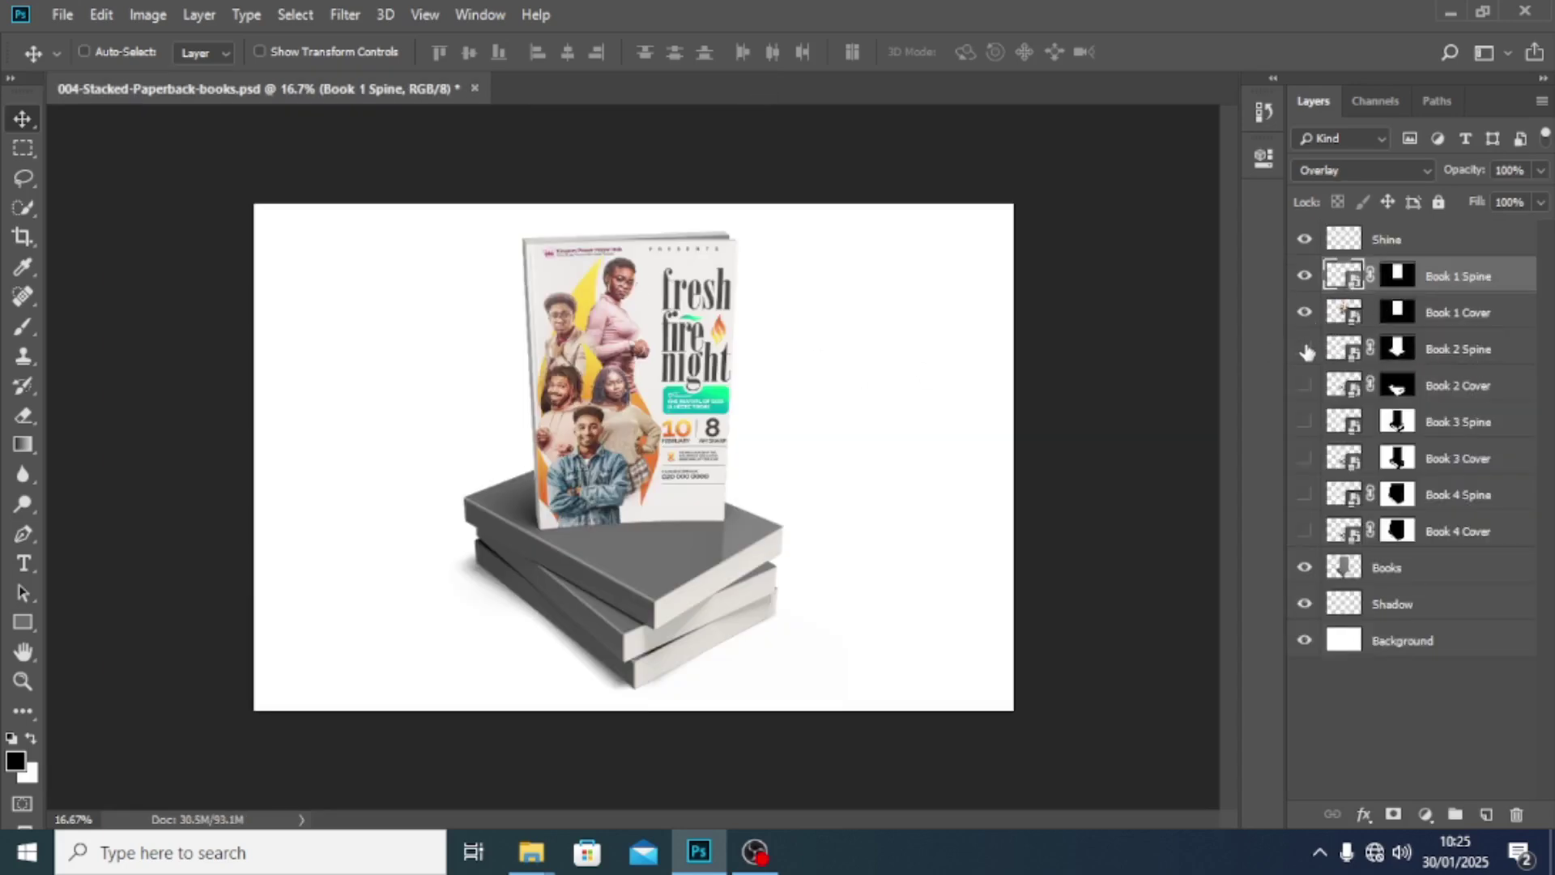
Step: Show the Spine and Cover layers of Book 2, Book 3 and Book 4
{"action": "left_click", "coordinate": [1305, 349]}
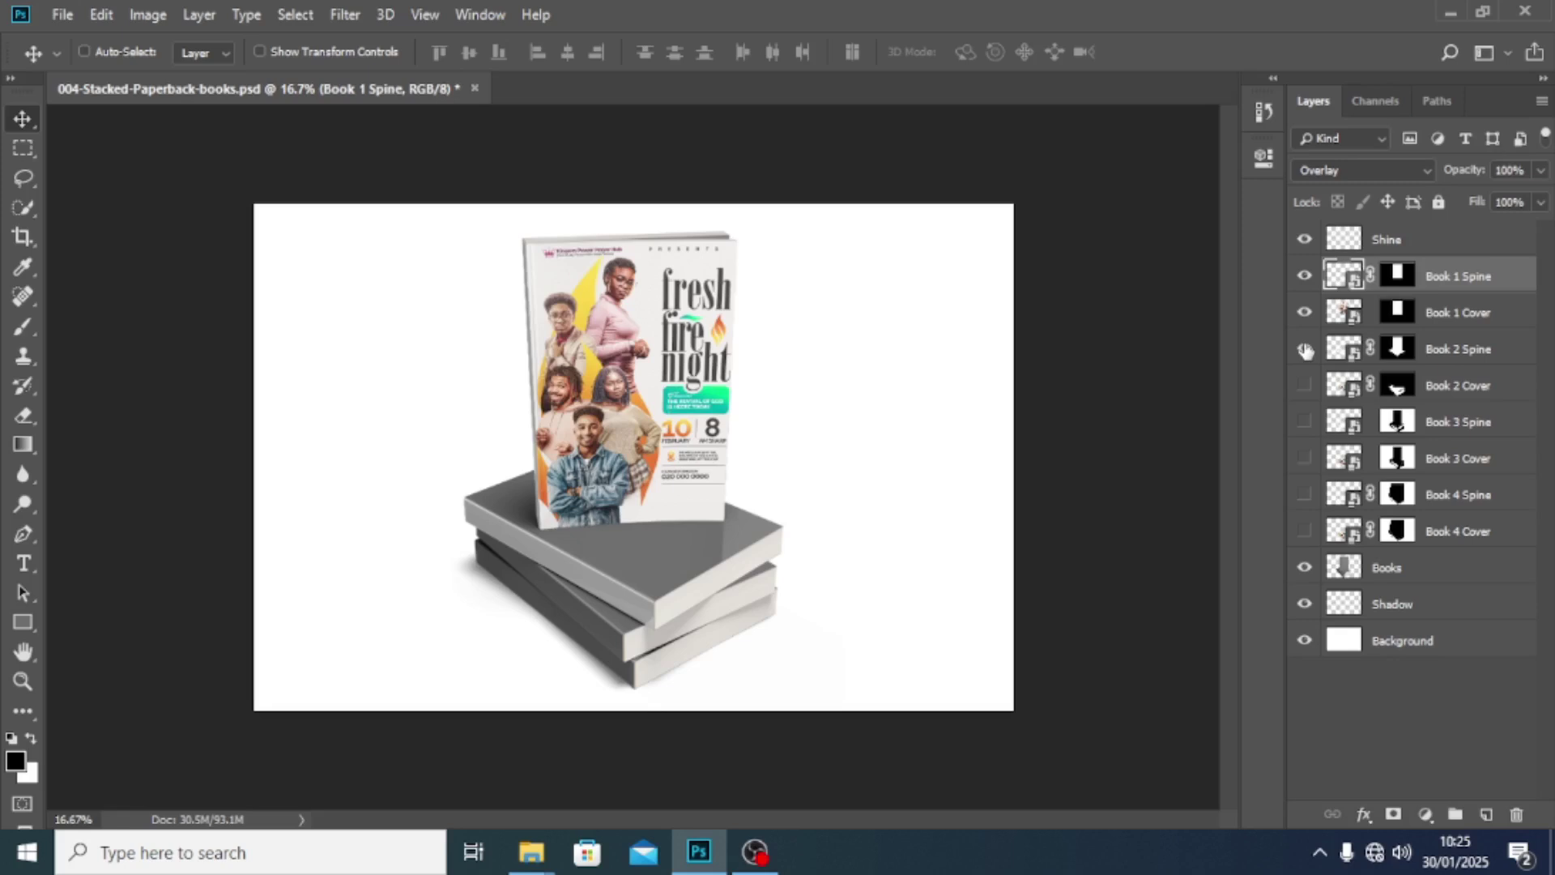
{"action": "left_click", "coordinate": [1305, 387]}
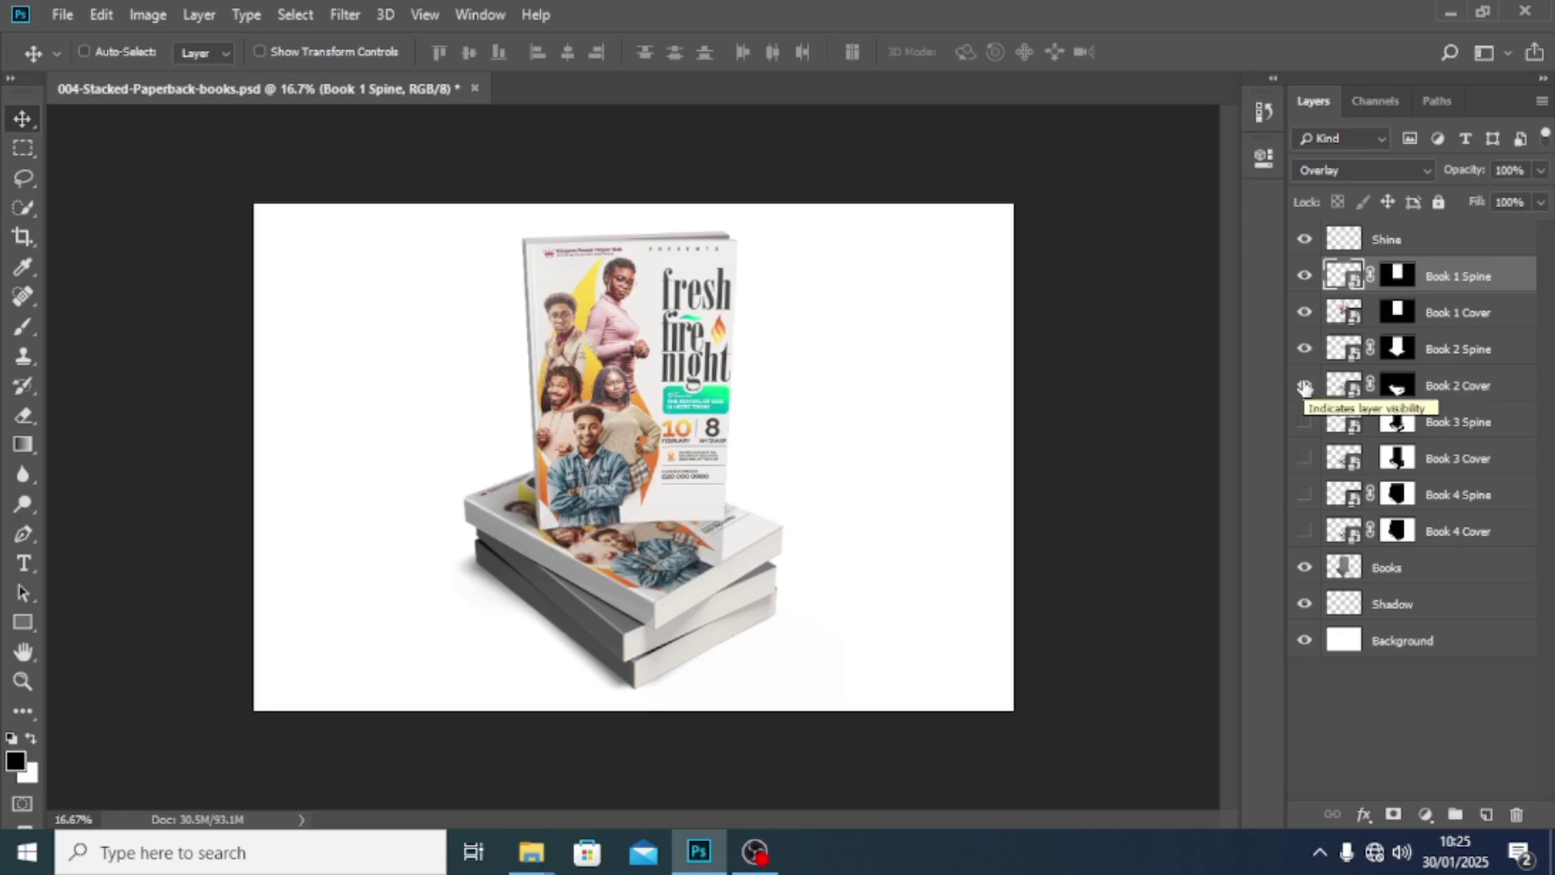
{"action": "left_click", "coordinate": [1305, 422]}
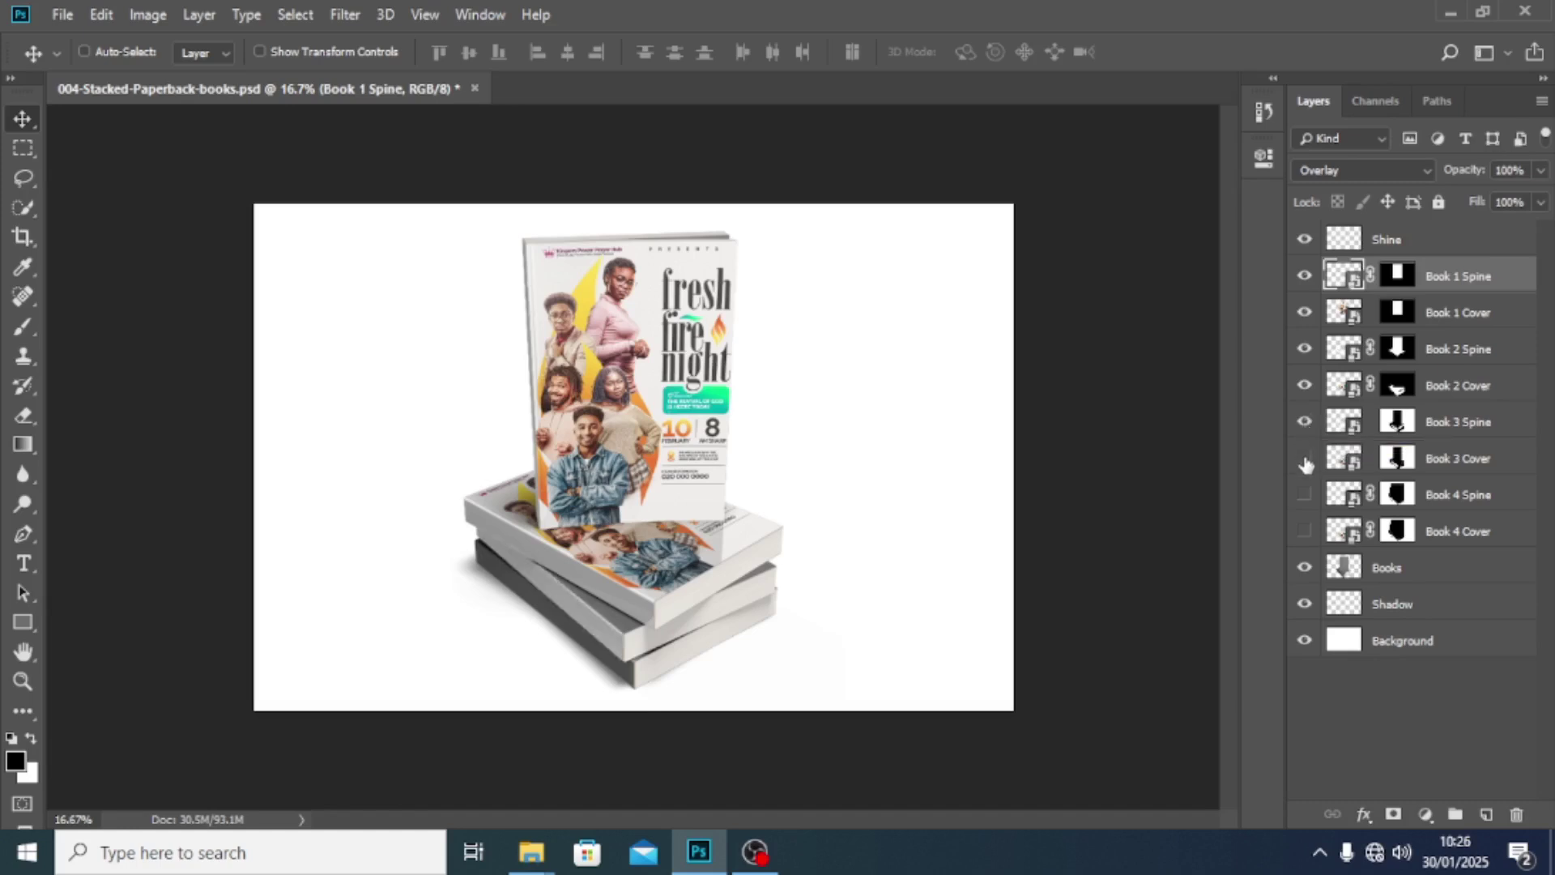
{"action": "left_click", "coordinate": [1304, 459]}
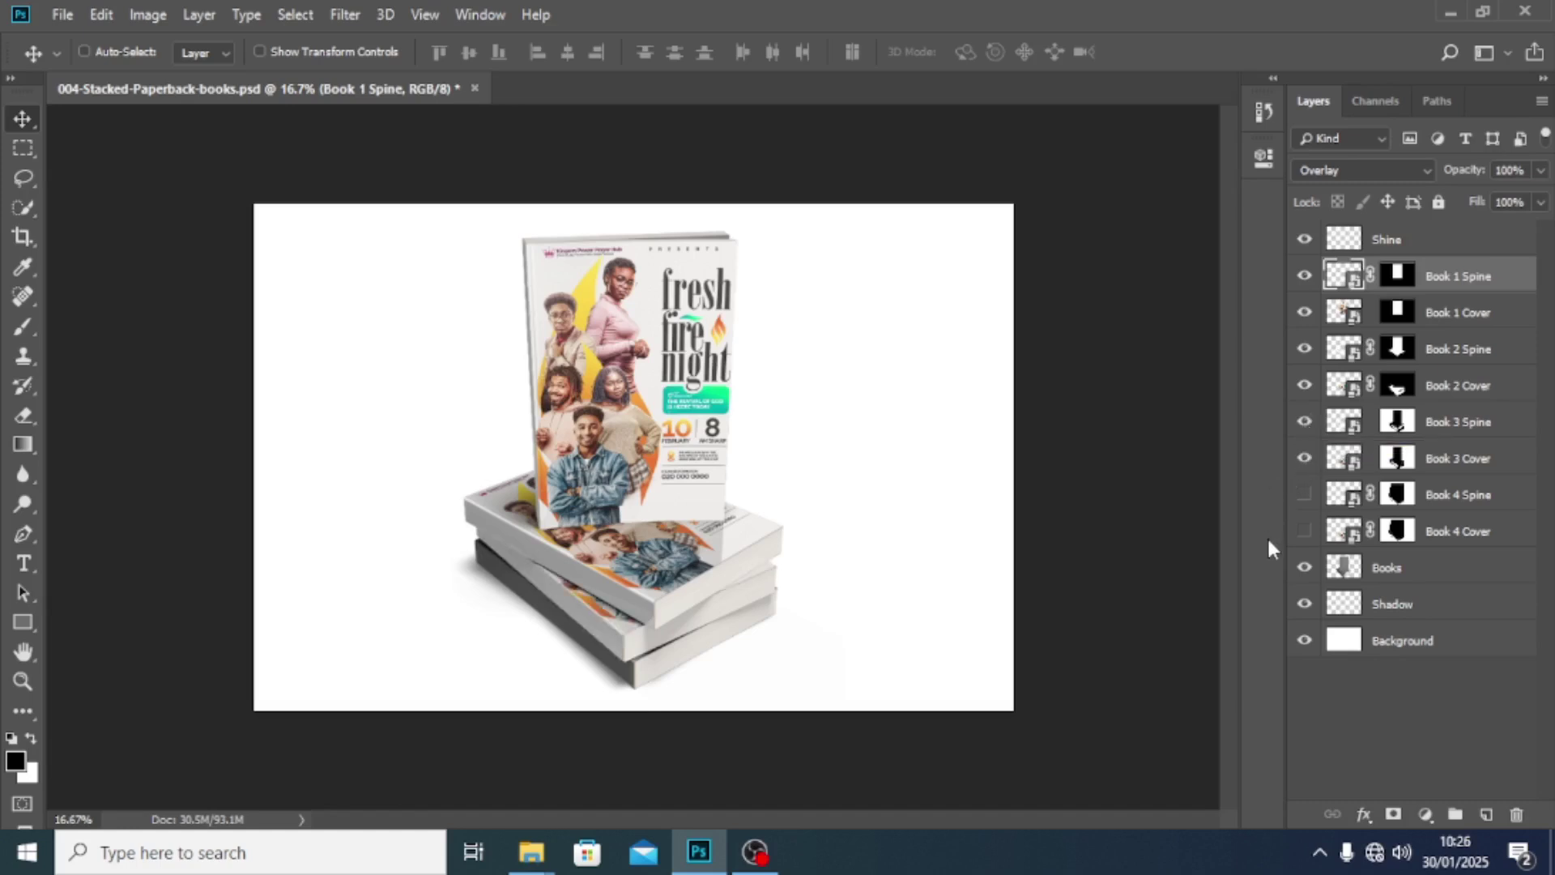
{"action": "left_click", "coordinate": [1304, 495]}
{"action": "left_click", "coordinate": [1307, 533]}
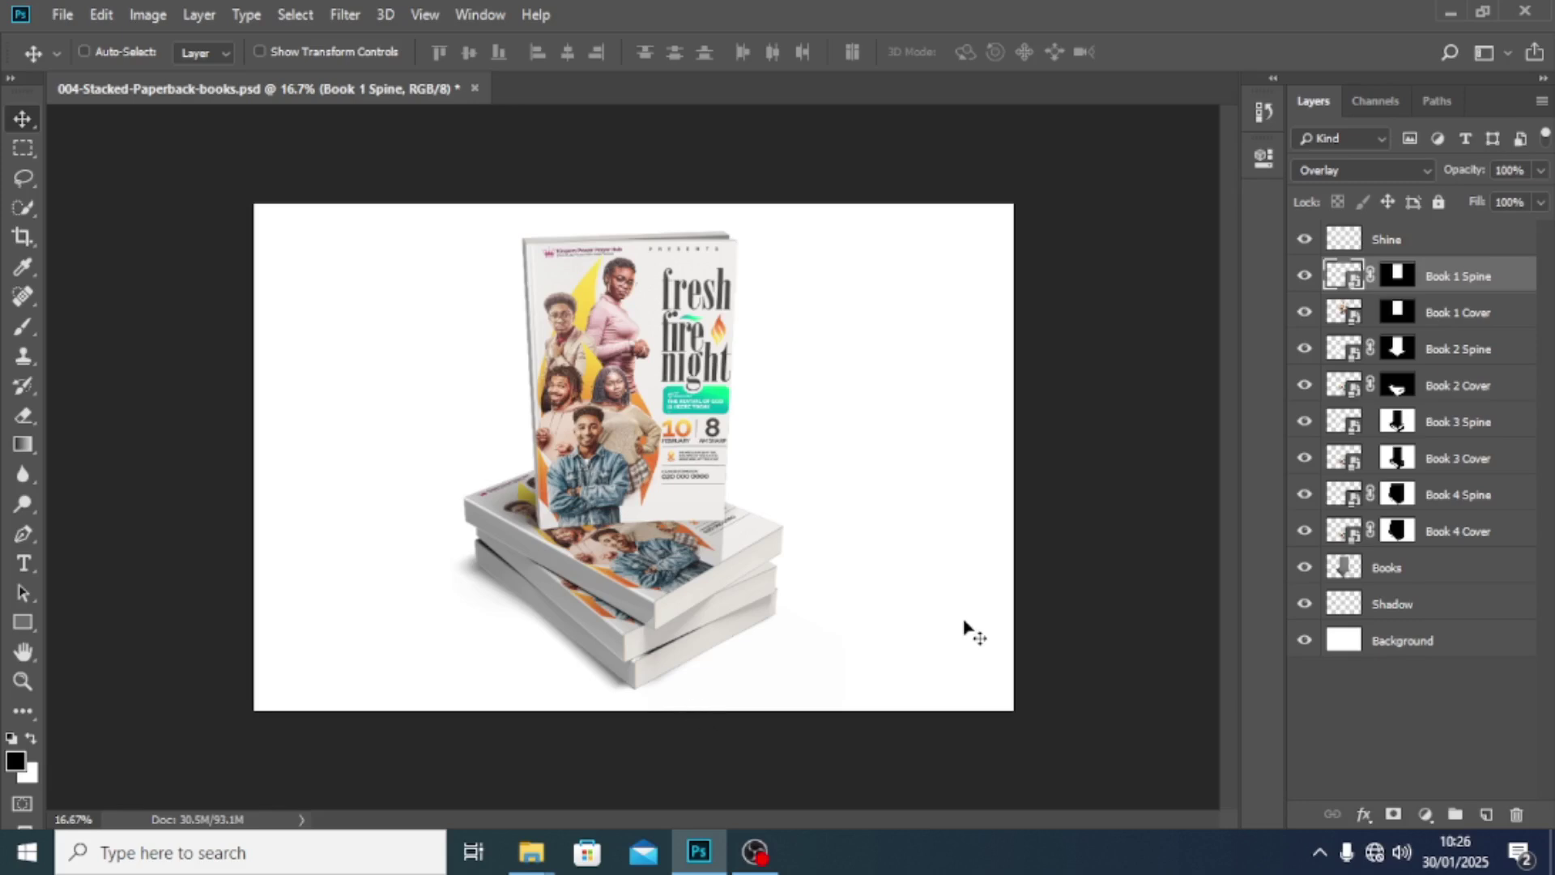
Step: Add a Gradient Map adjustment layer directly above the Background layer and open the colour of its white end stop
{"action": "left_click", "coordinate": [1382, 646]}
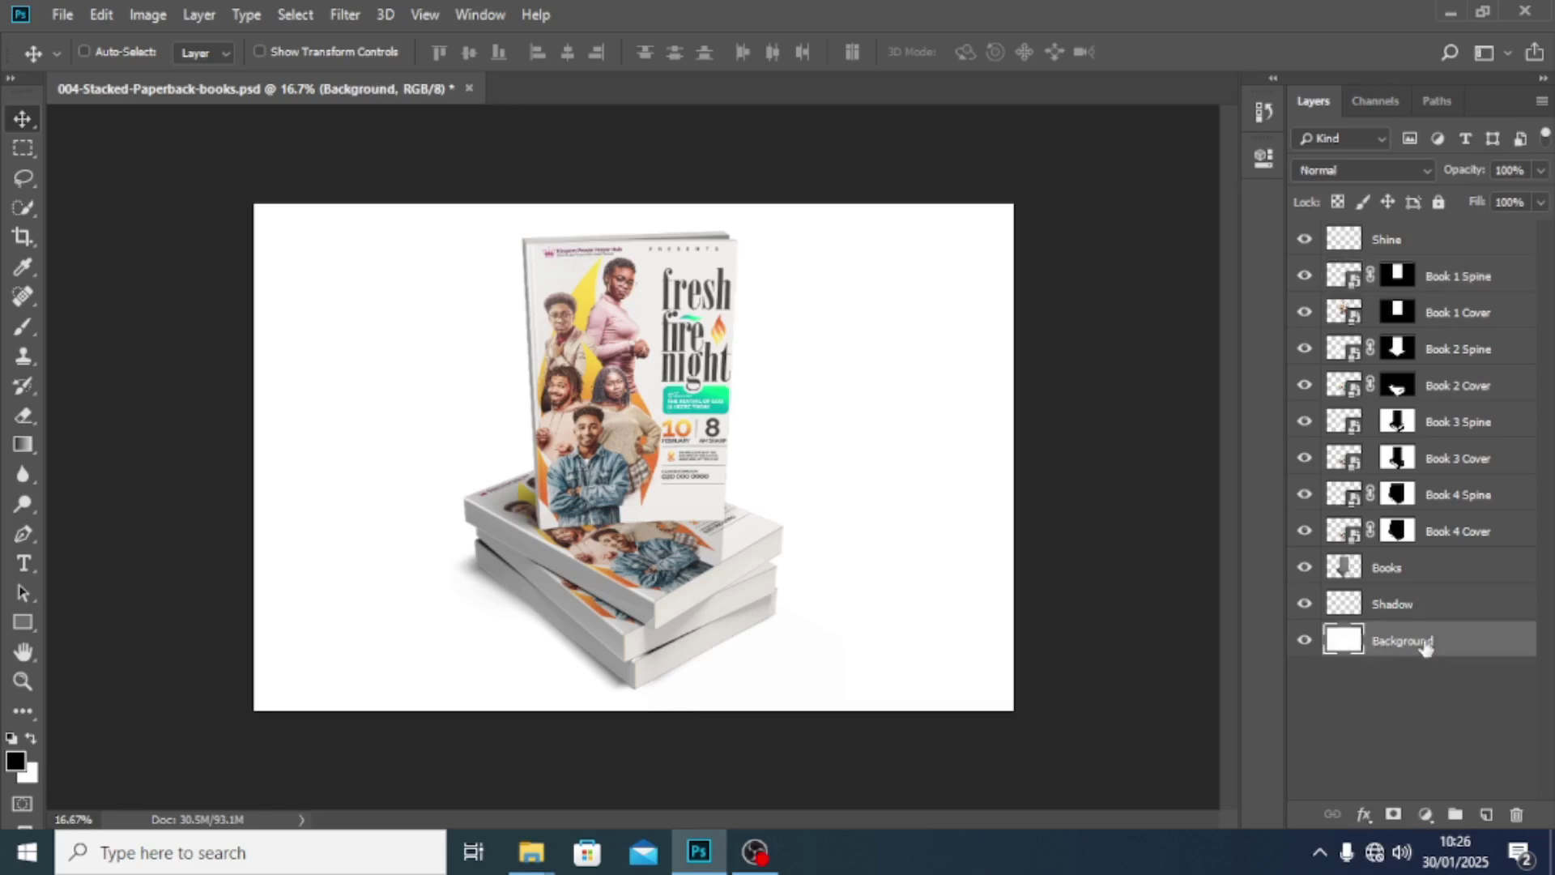
{"action": "left_click", "coordinate": [1425, 814]}
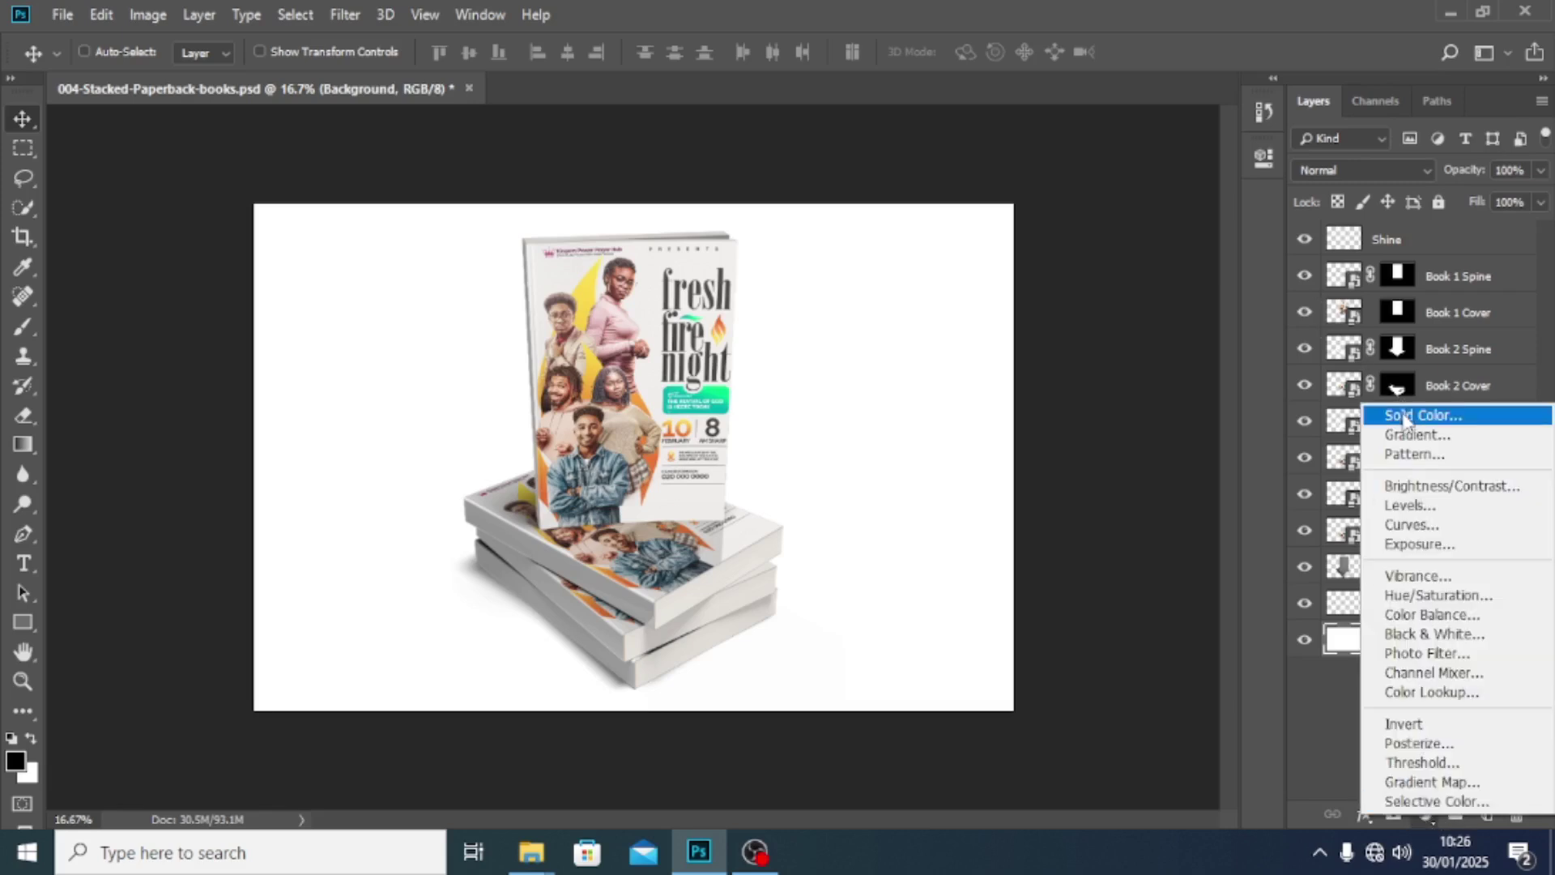
{"action": "left_click", "coordinate": [1432, 782]}
{"action": "left_click", "coordinate": [969, 230]}
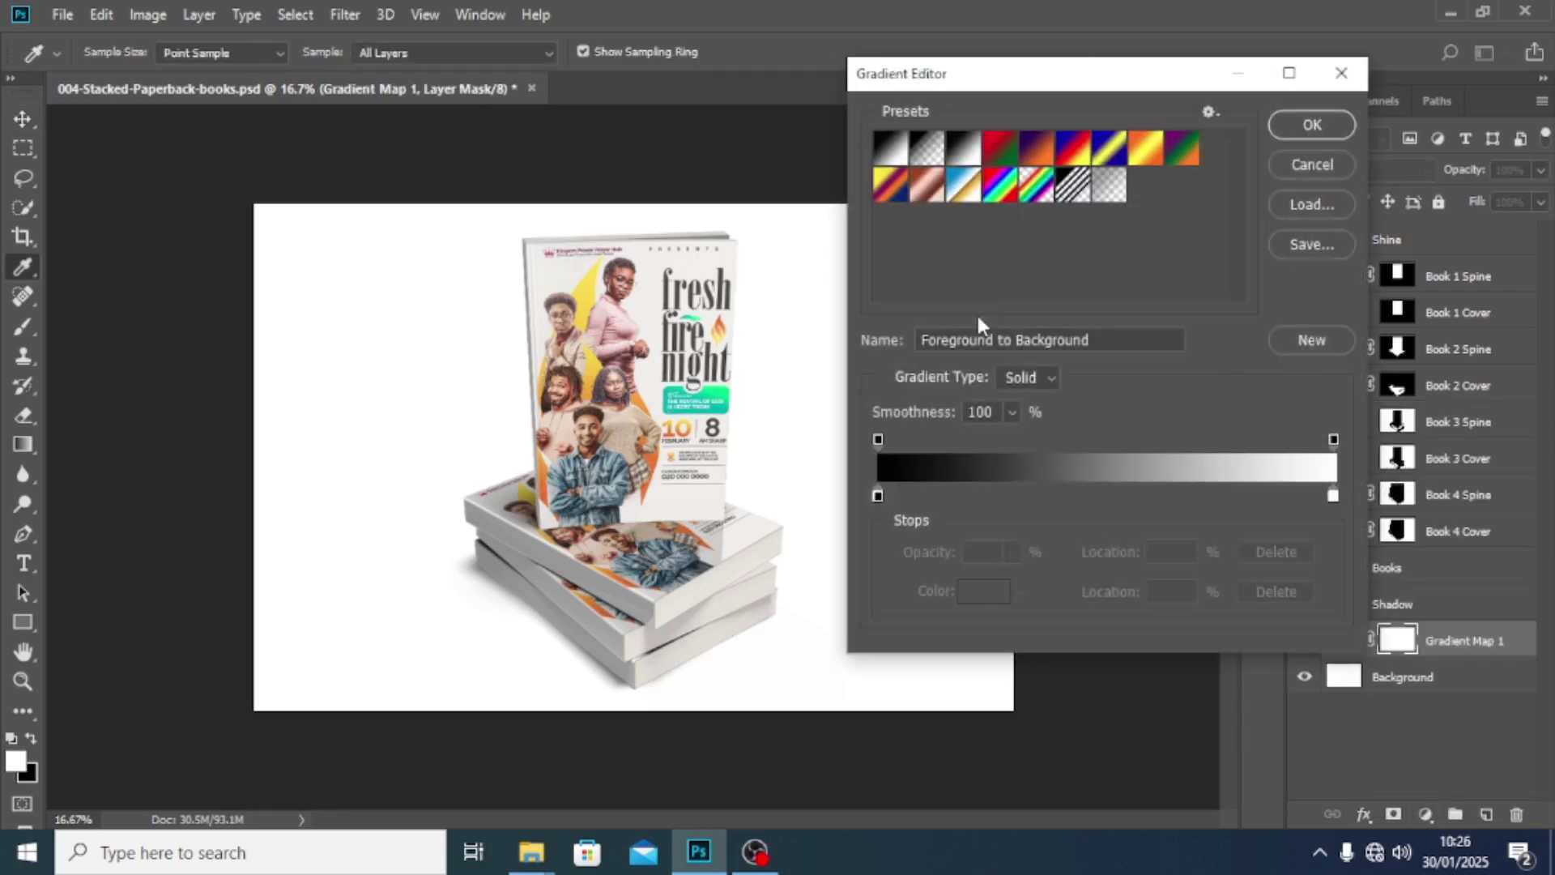
{"action": "double_click", "coordinate": [1332, 494]}
Step: Try red (ff1111) and yellow (fff336) as the gradient's end stop colour
{"action": "type", "text": "ff1111"}
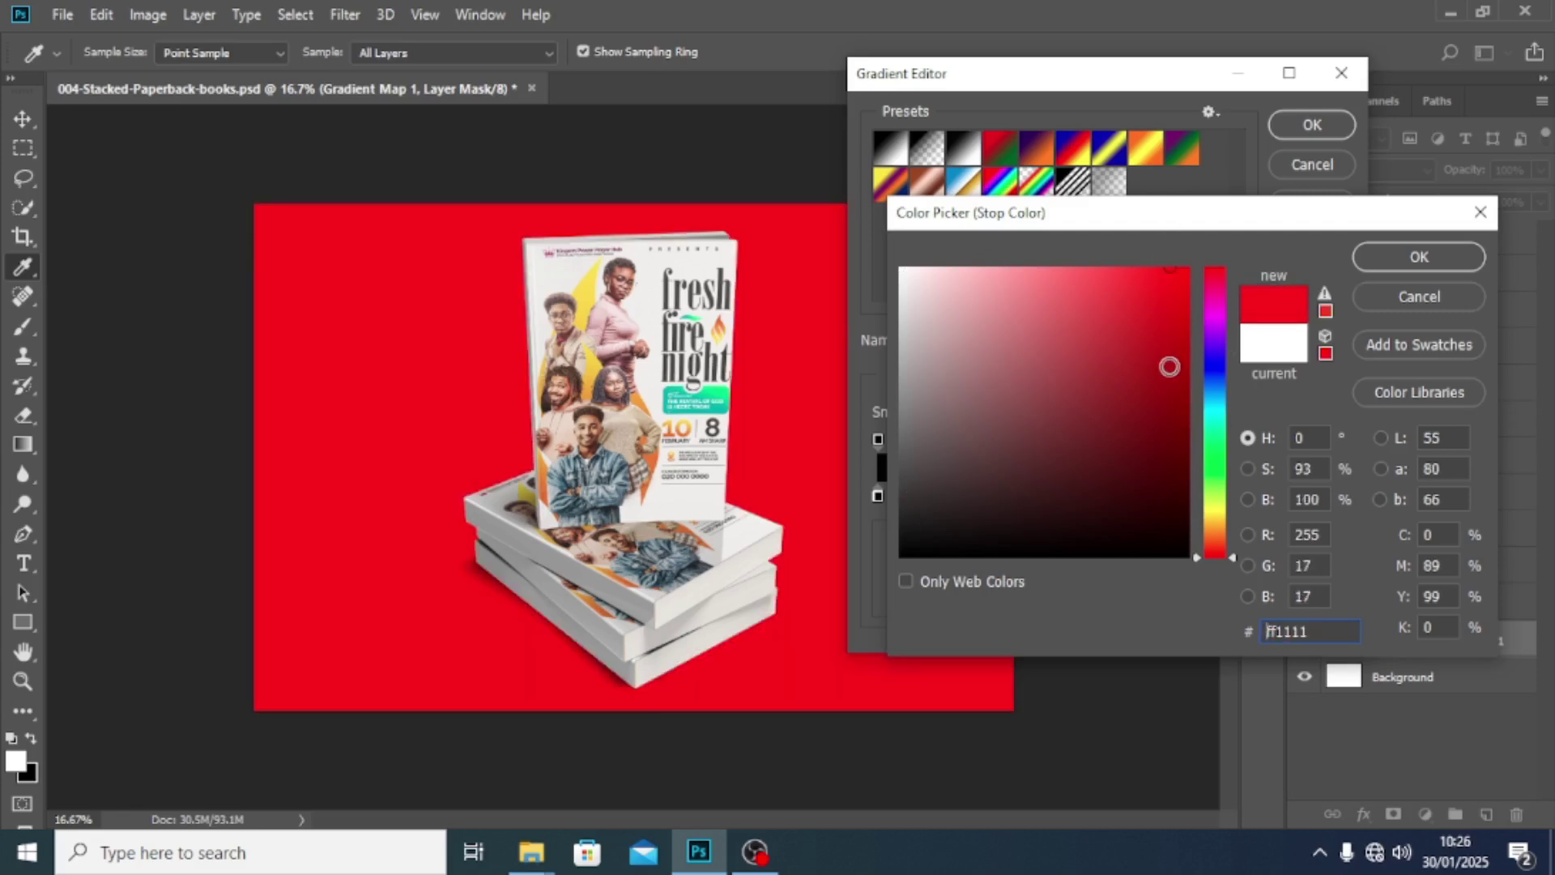
{"action": "type", "text": "cabe00"}
{"action": "mouse_move", "coordinate": [1107, 315]}
{"action": "left_mouse_down"}
{"action": "mouse_move", "coordinate": [1164, 256]}
{"action": "mouse_move", "coordinate": [1130, 280]}
{"action": "mouse_move", "coordinate": [1128, 267]}
{"action": "left_mouse_up"}
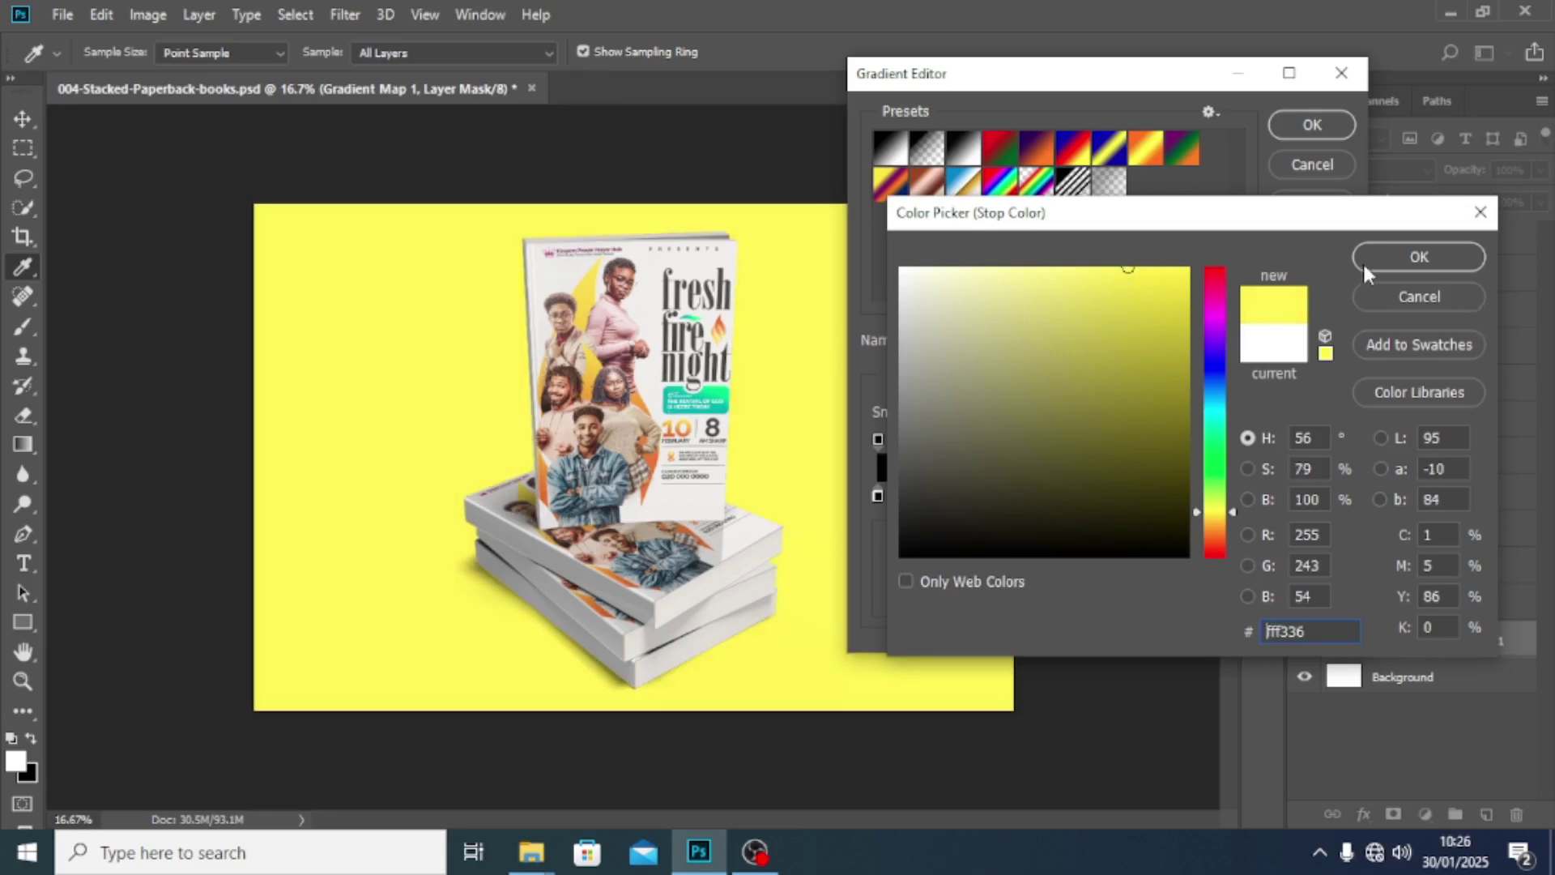
{"action": "left_click", "coordinate": [643, 404]}
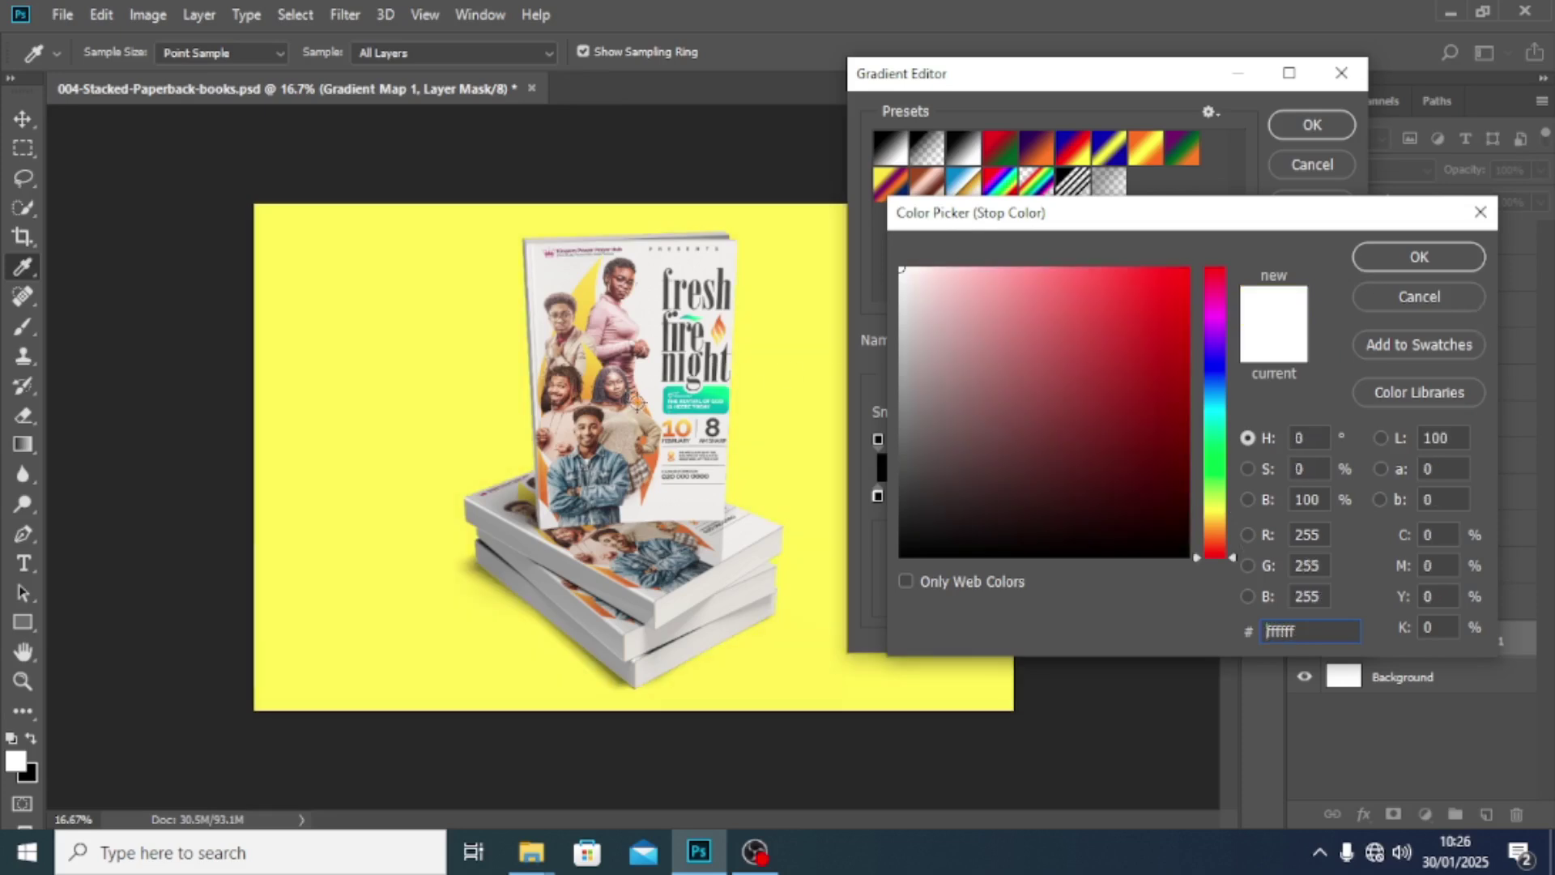
Step: Set the gradient's end stop to orange (ff7e00), confirm the gradient and collapse its properties
{"action": "left_click", "coordinate": [1217, 532]}
{"action": "left_click", "coordinate": [1187, 270]}
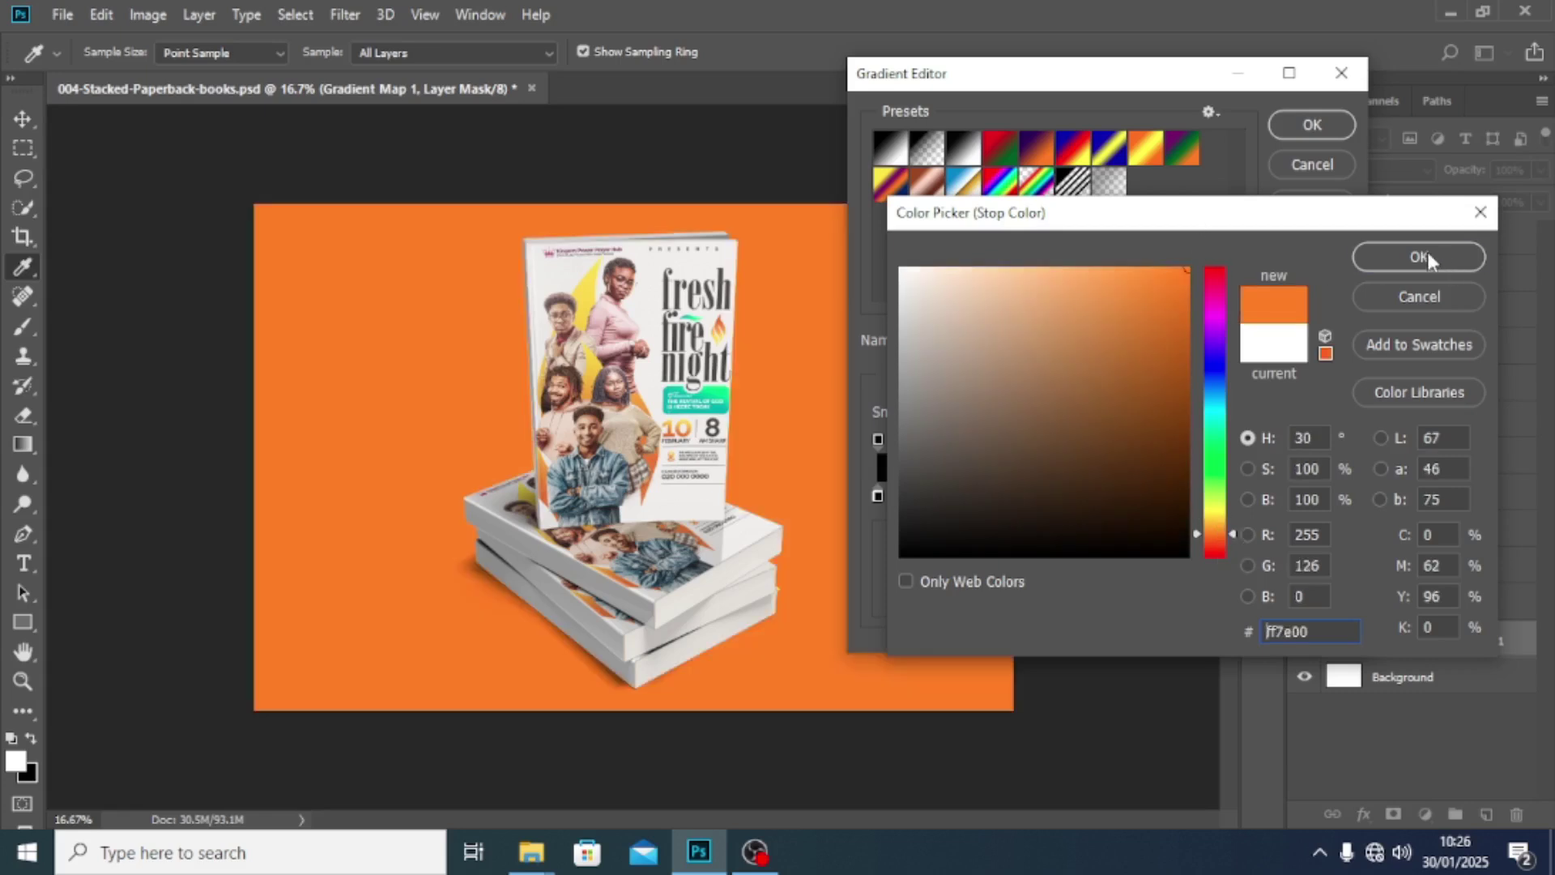
{"action": "left_click", "coordinate": [1428, 256]}
{"action": "left_click", "coordinate": [1297, 129]}
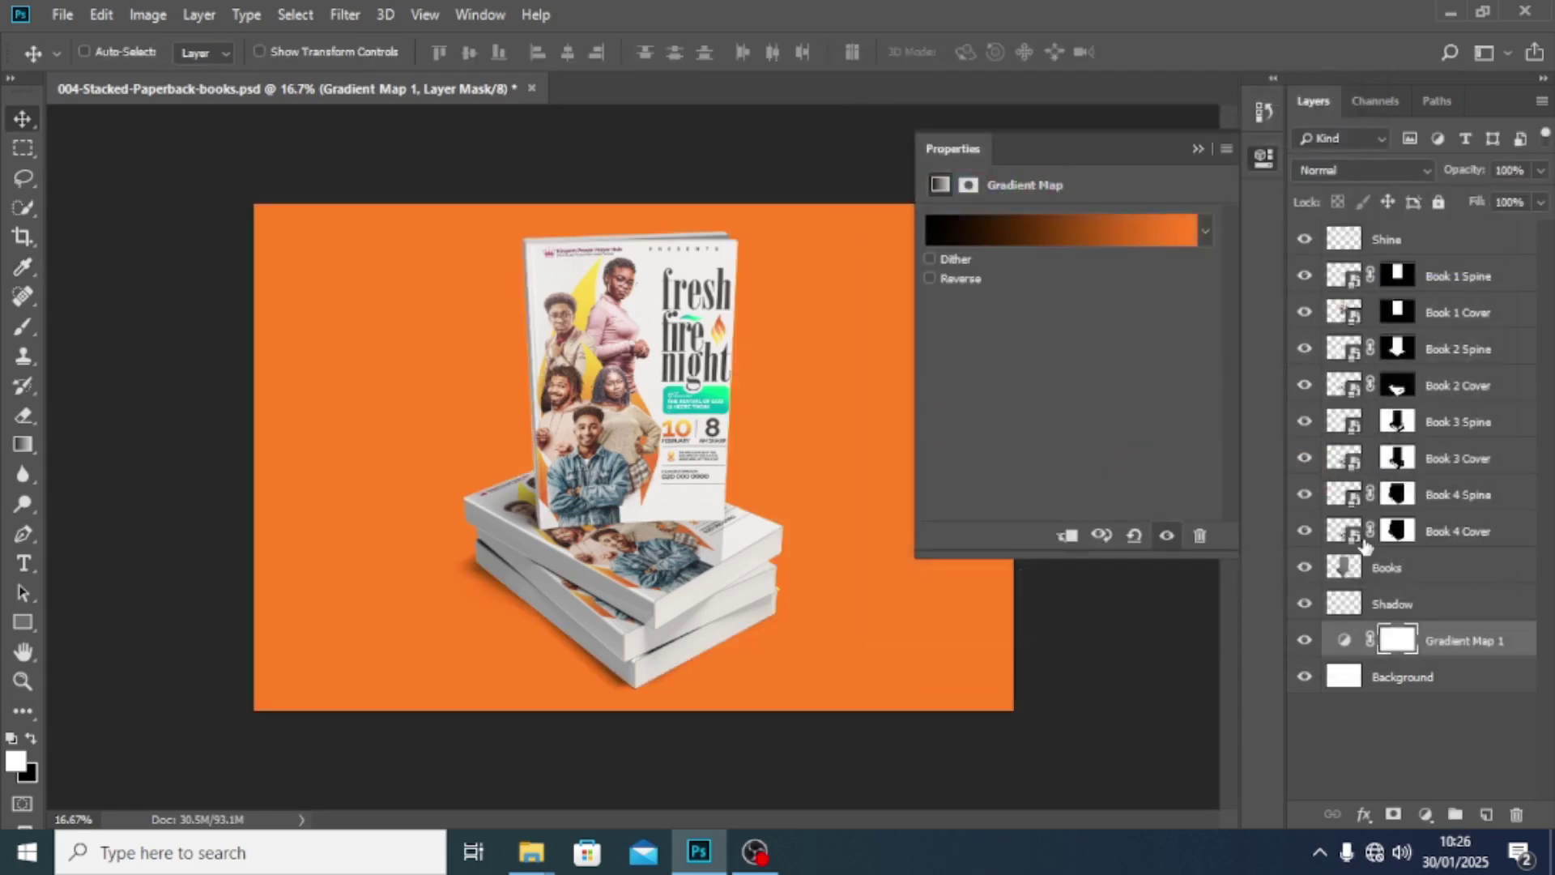
{"action": "left_click", "coordinate": [1197, 148]}
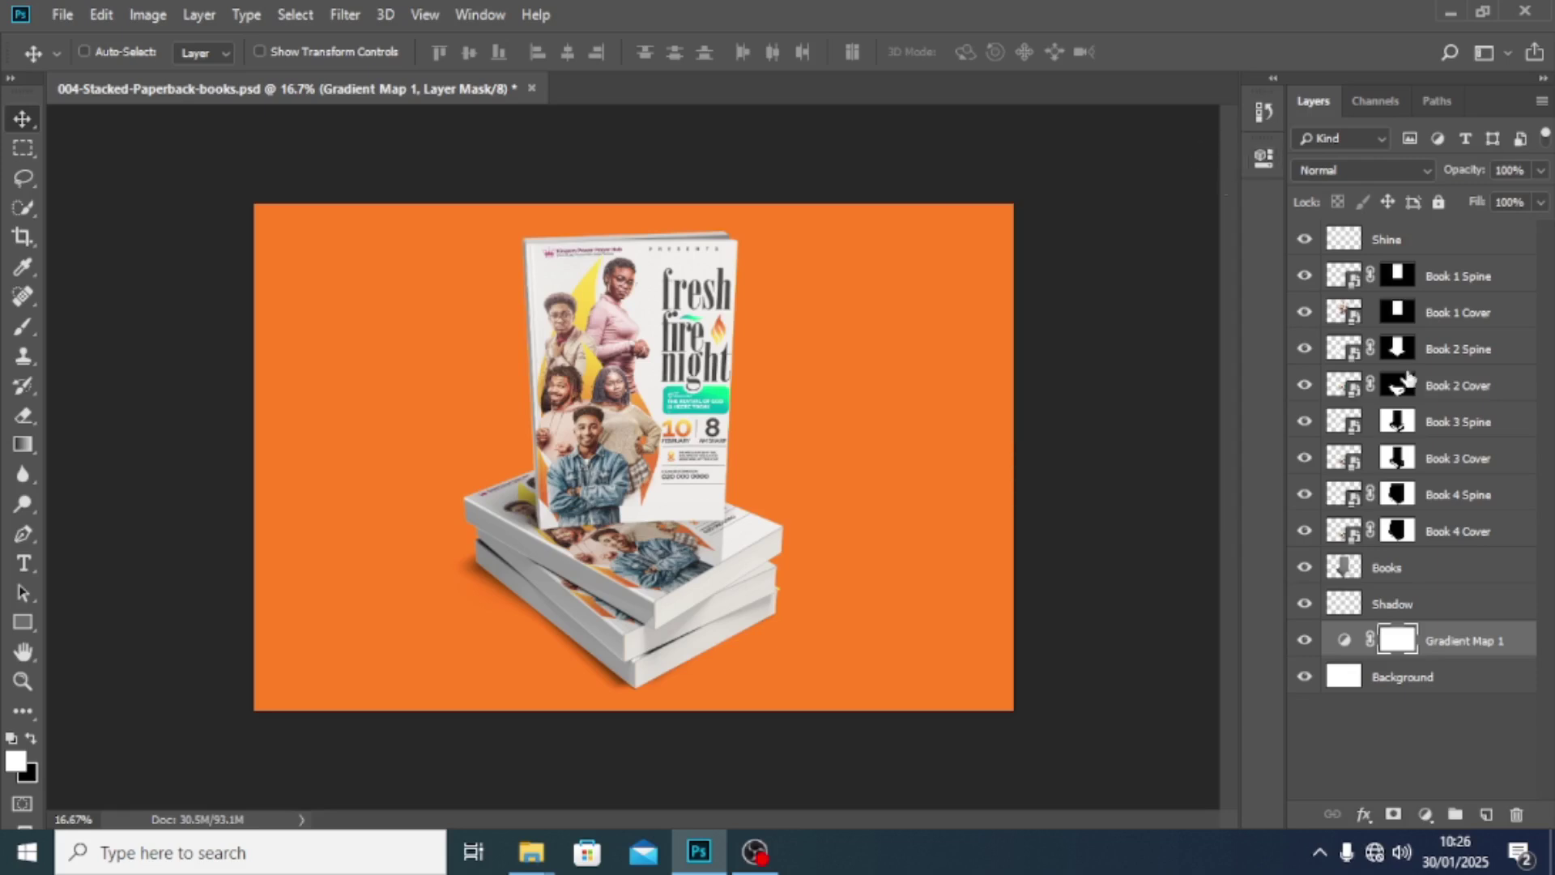
Step: Toggle the Gradient Map layer's visibility to compare the background with and without the orange
{"action": "left_click", "coordinate": [1304, 641]}
{"action": "left_click", "coordinate": [1304, 640]}
{"action": "left_click", "coordinate": [1304, 640]}
{"action": "left_click", "coordinate": [1305, 641]}
{"action": "left_click", "coordinate": [1305, 640]}
{"action": "left_click", "coordinate": [1305, 640]}
Step: Detach the stacked books document into its own window and close it without saving
{"action": "left_click_drag", "start_coordinate": [403, 87], "coordinate": [397, 139]}
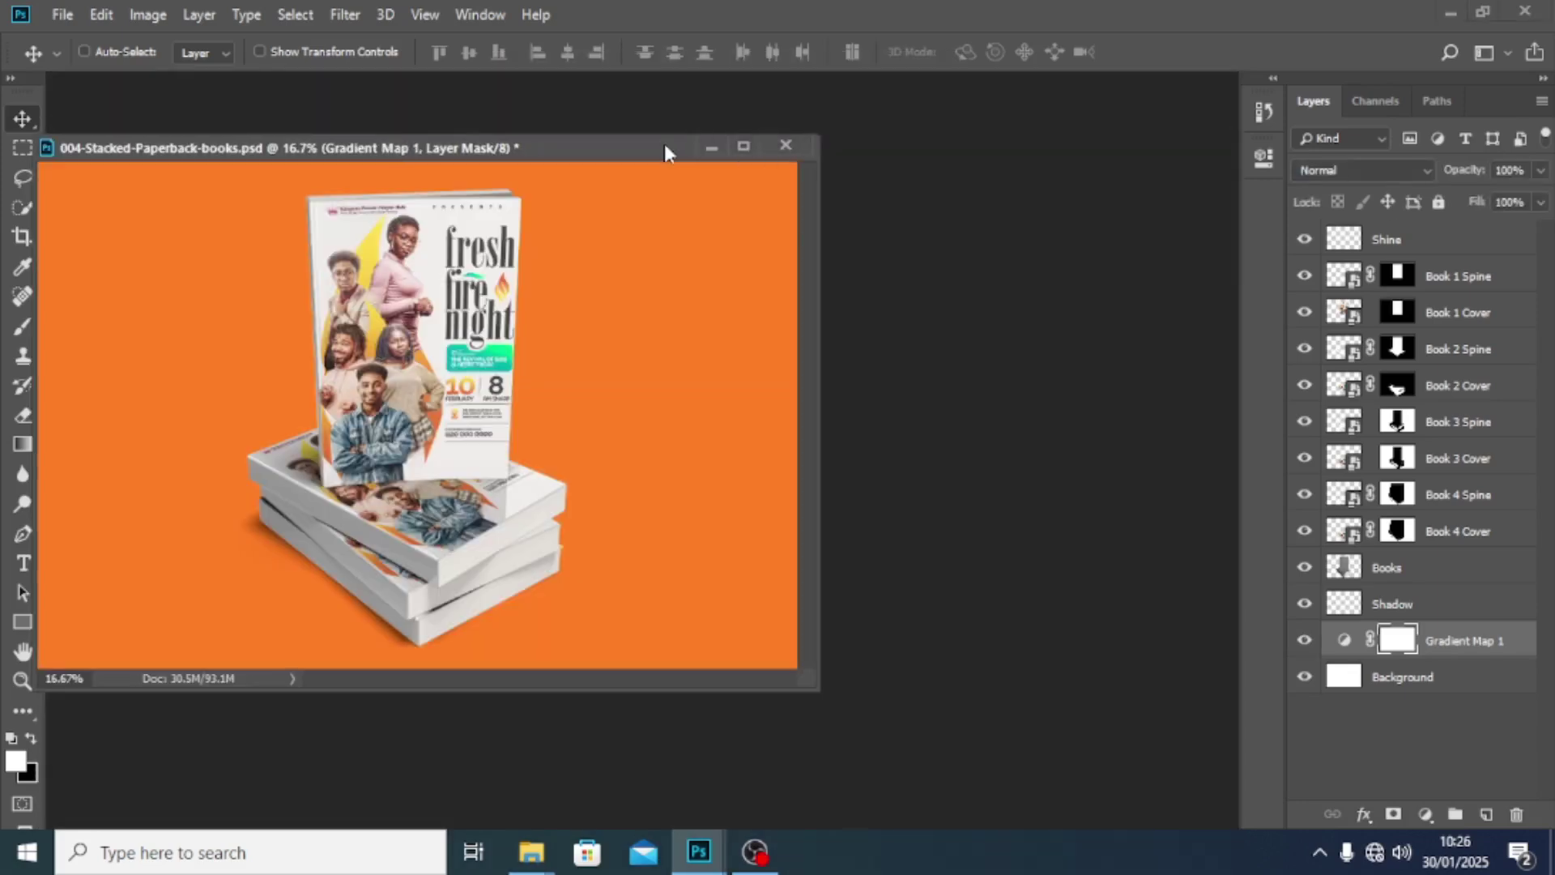
{"action": "left_click", "coordinate": [793, 147]}
{"action": "left_click", "coordinate": [783, 338]}
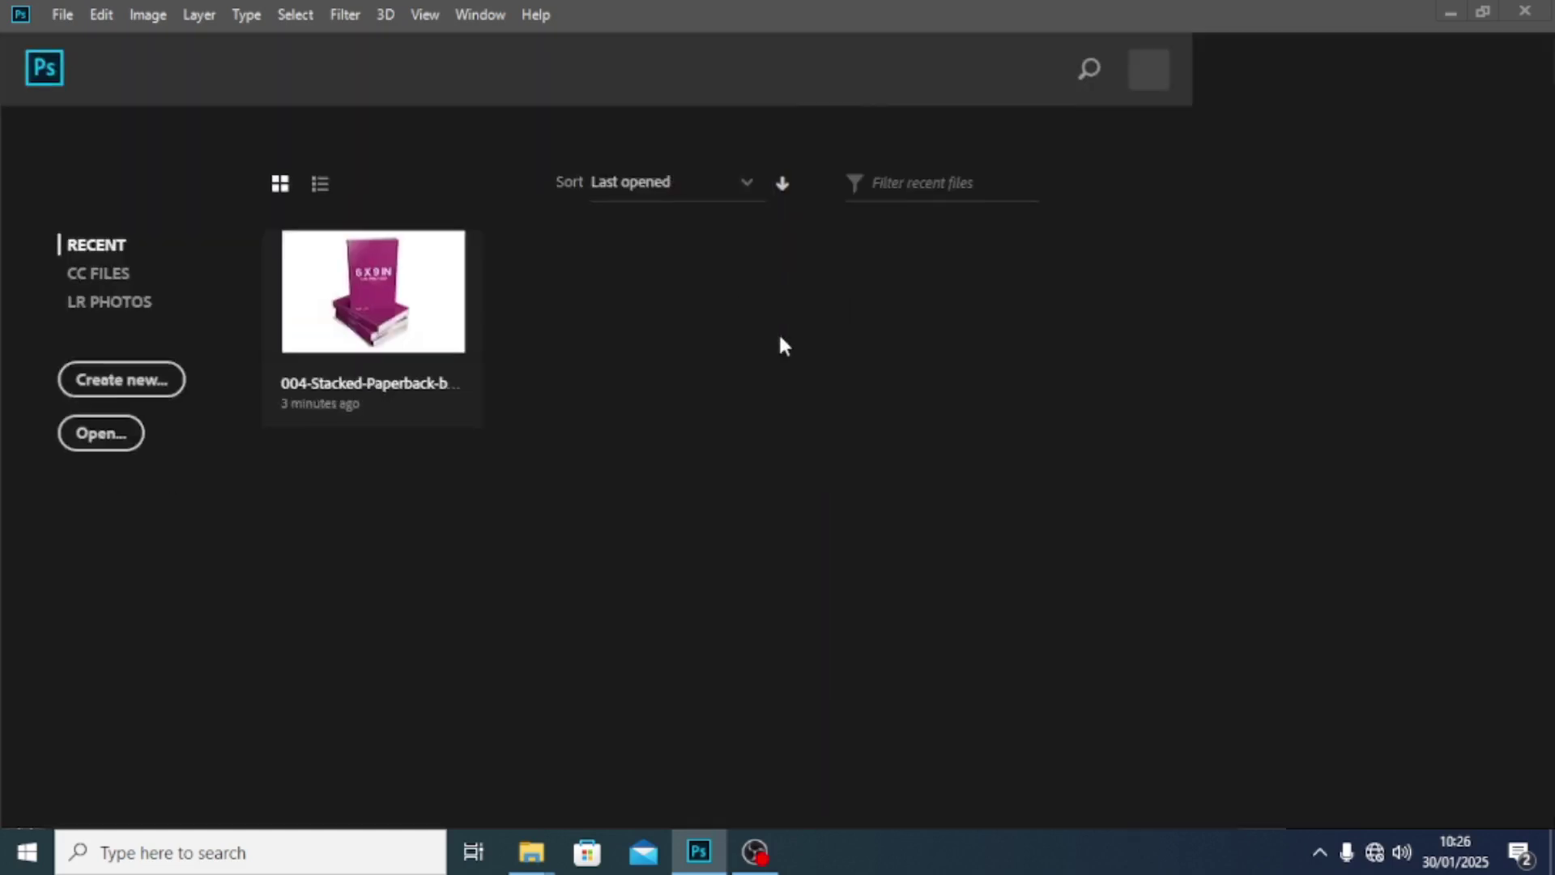
Step: Switch to File Explorer and open the dvd_case_mockup_1 PSD from the CD folder inside folder 6 in Photoshop
{"action": "mouse_move", "coordinate": [531, 850]}
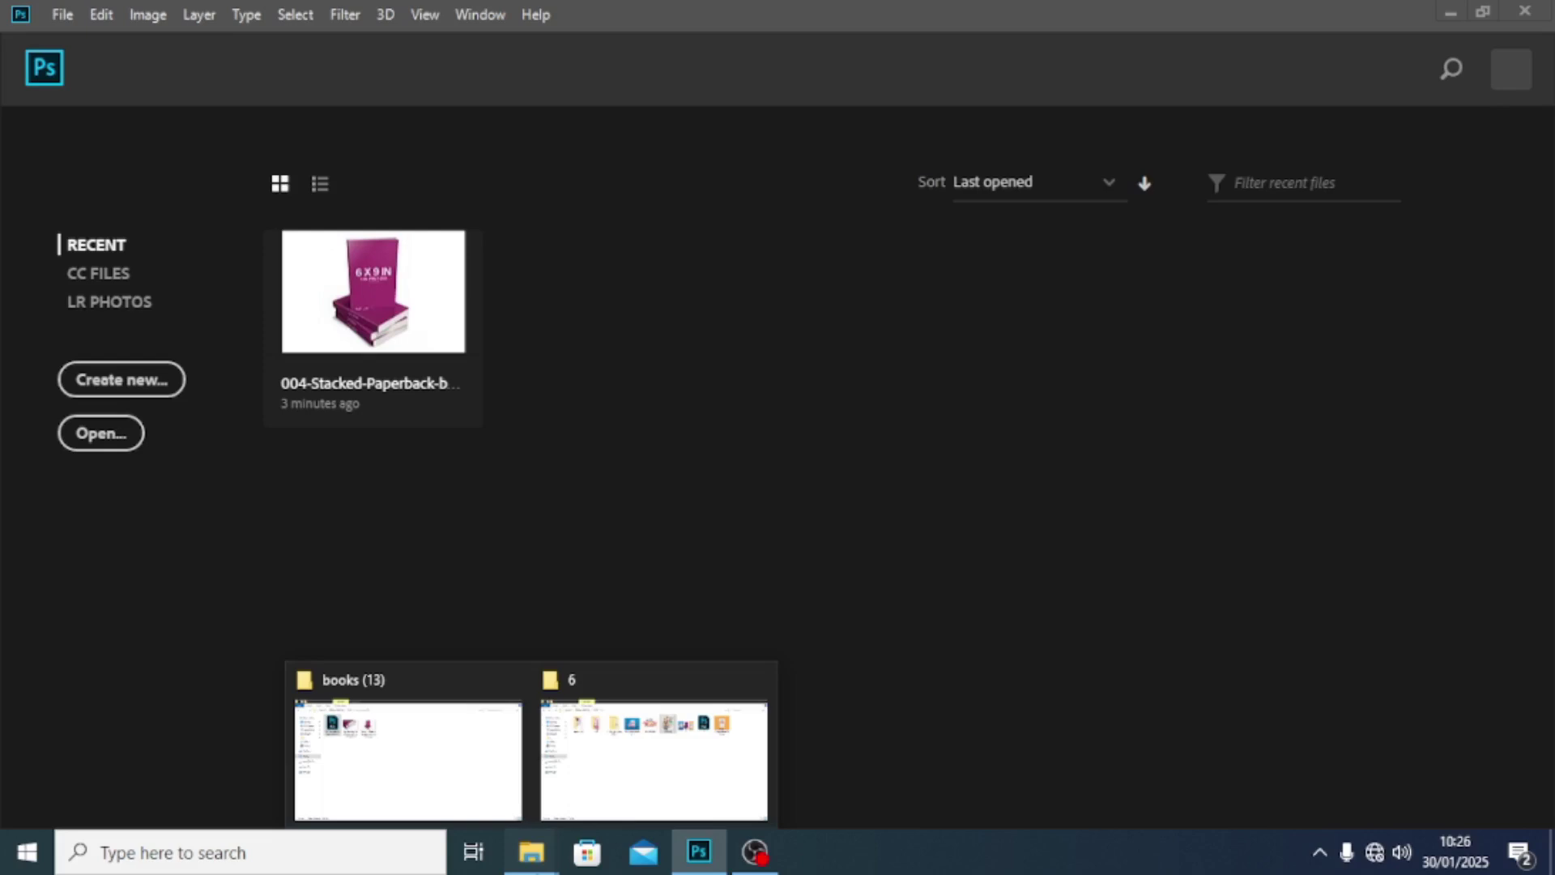
{"action": "left_click", "coordinate": [444, 774]}
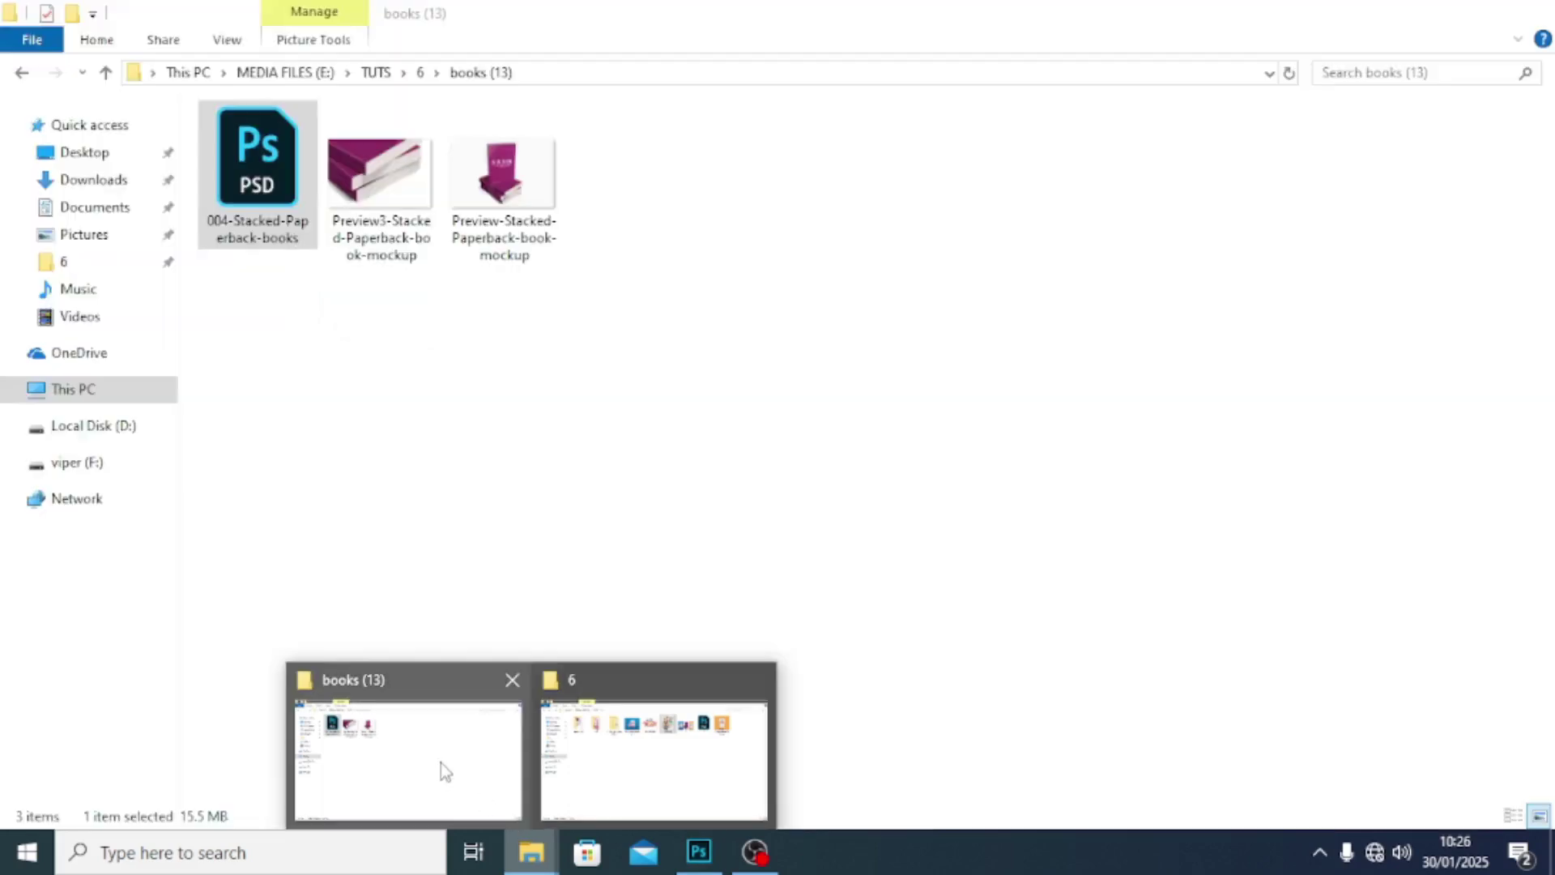
{"action": "left_click", "coordinate": [22, 72]}
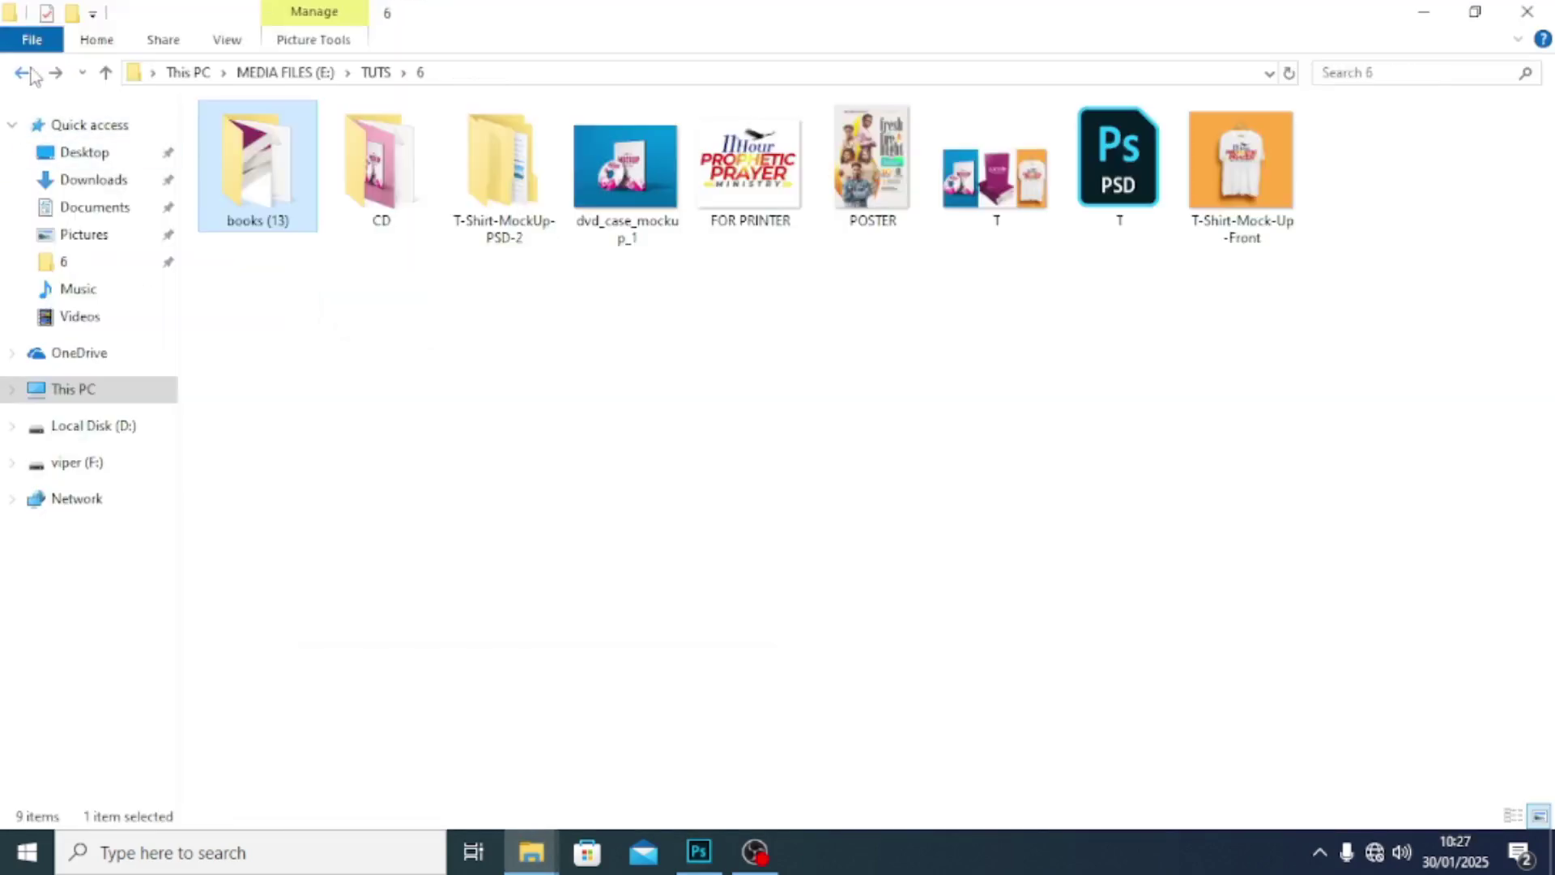
{"action": "double_click", "coordinate": [384, 193]}
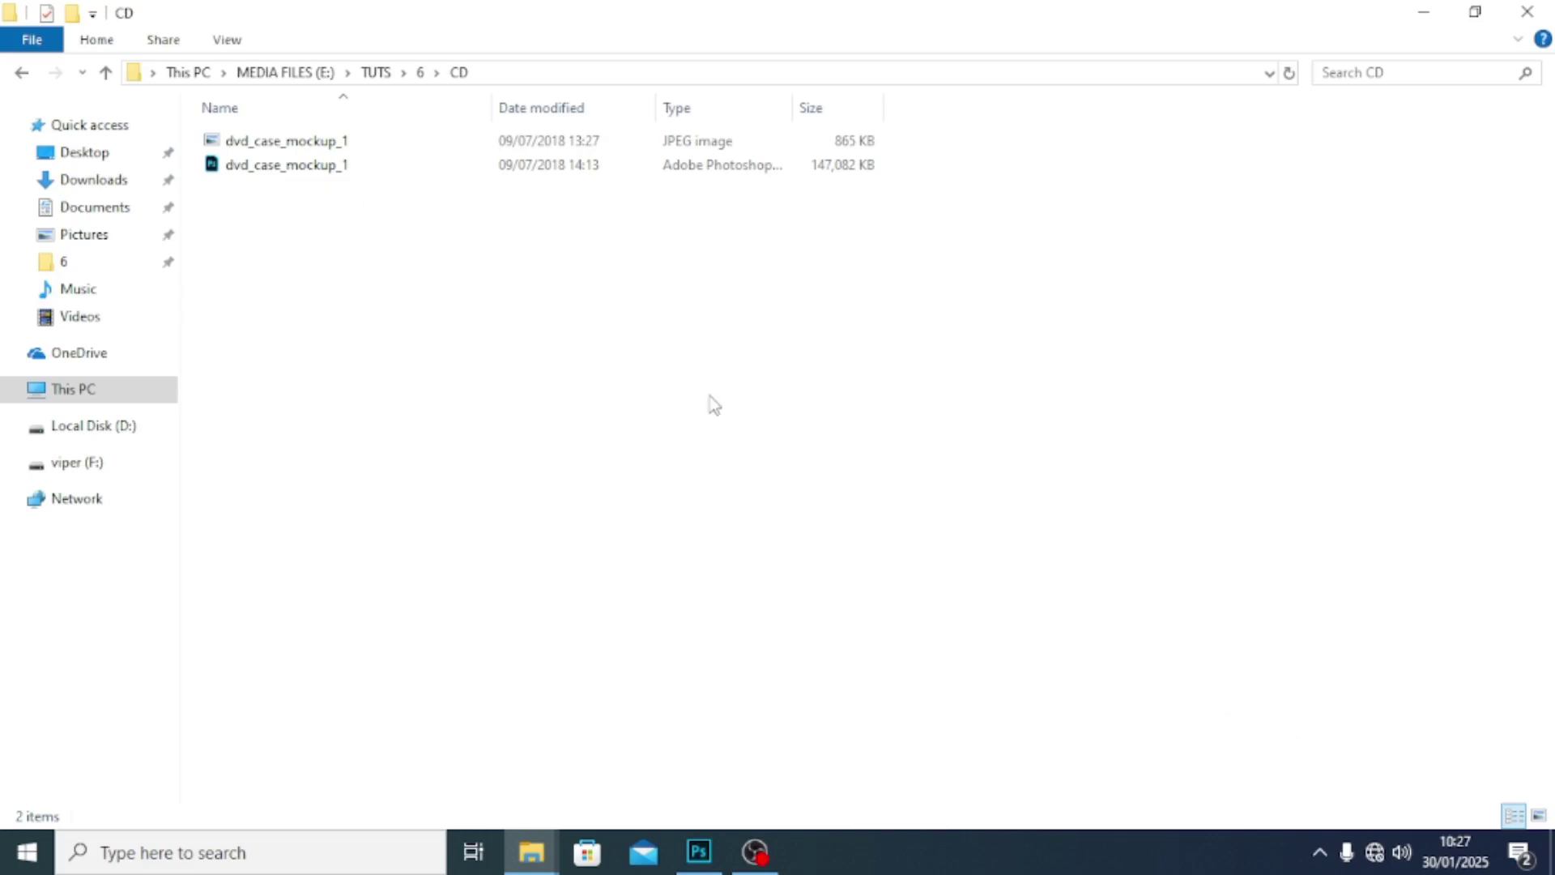
{"action": "left_click", "coordinate": [267, 167]}
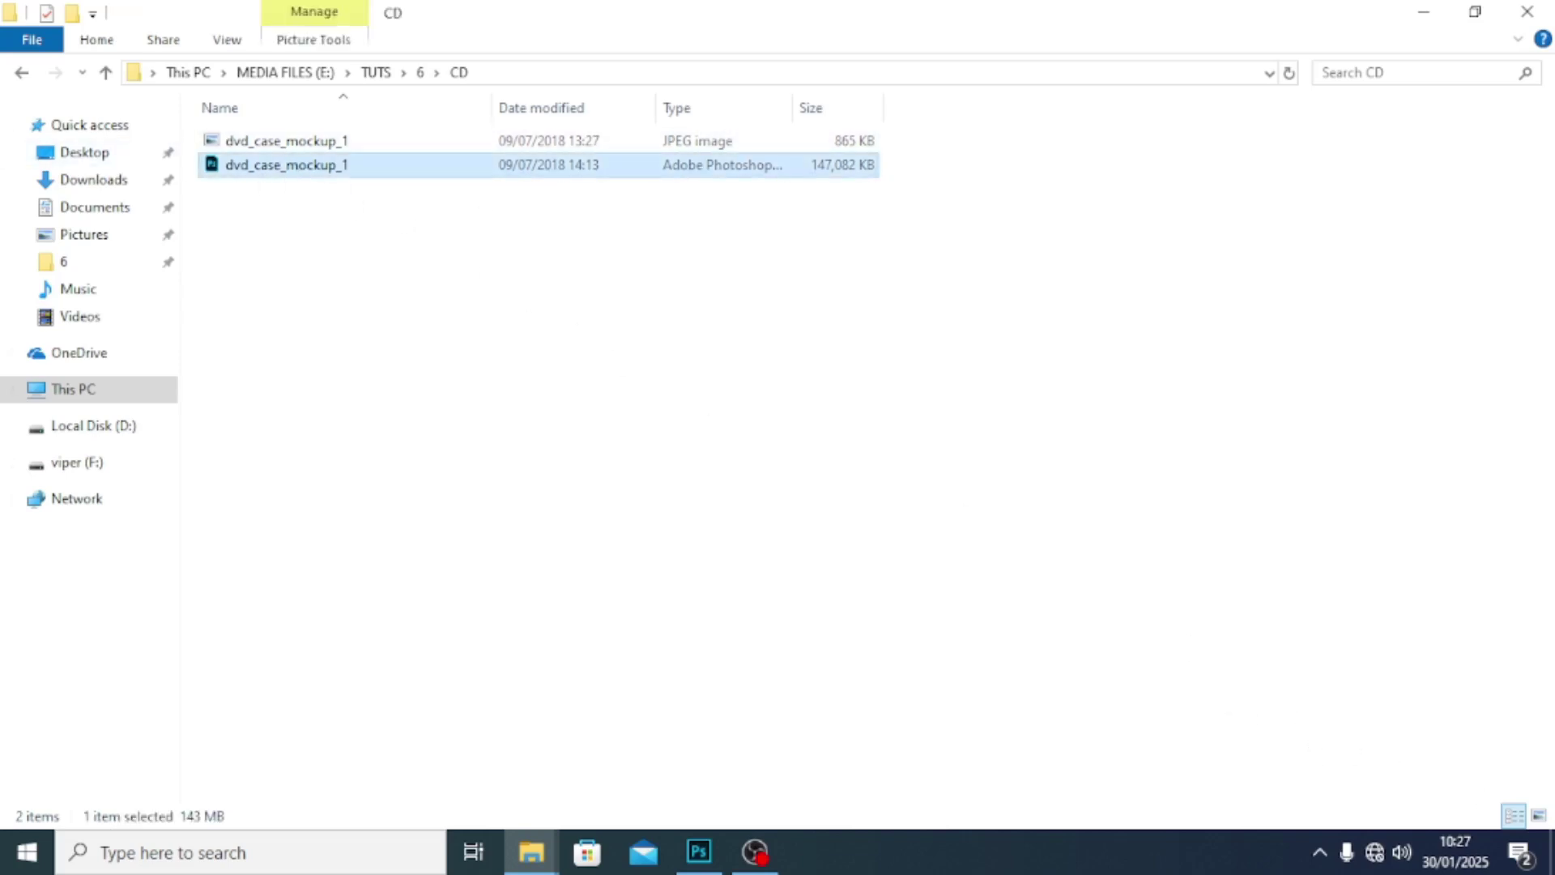
{"action": "left_click", "coordinate": [1538, 816]}
{"action": "left_click", "coordinate": [277, 182]}
{"action": "double_click", "coordinate": [389, 182]}
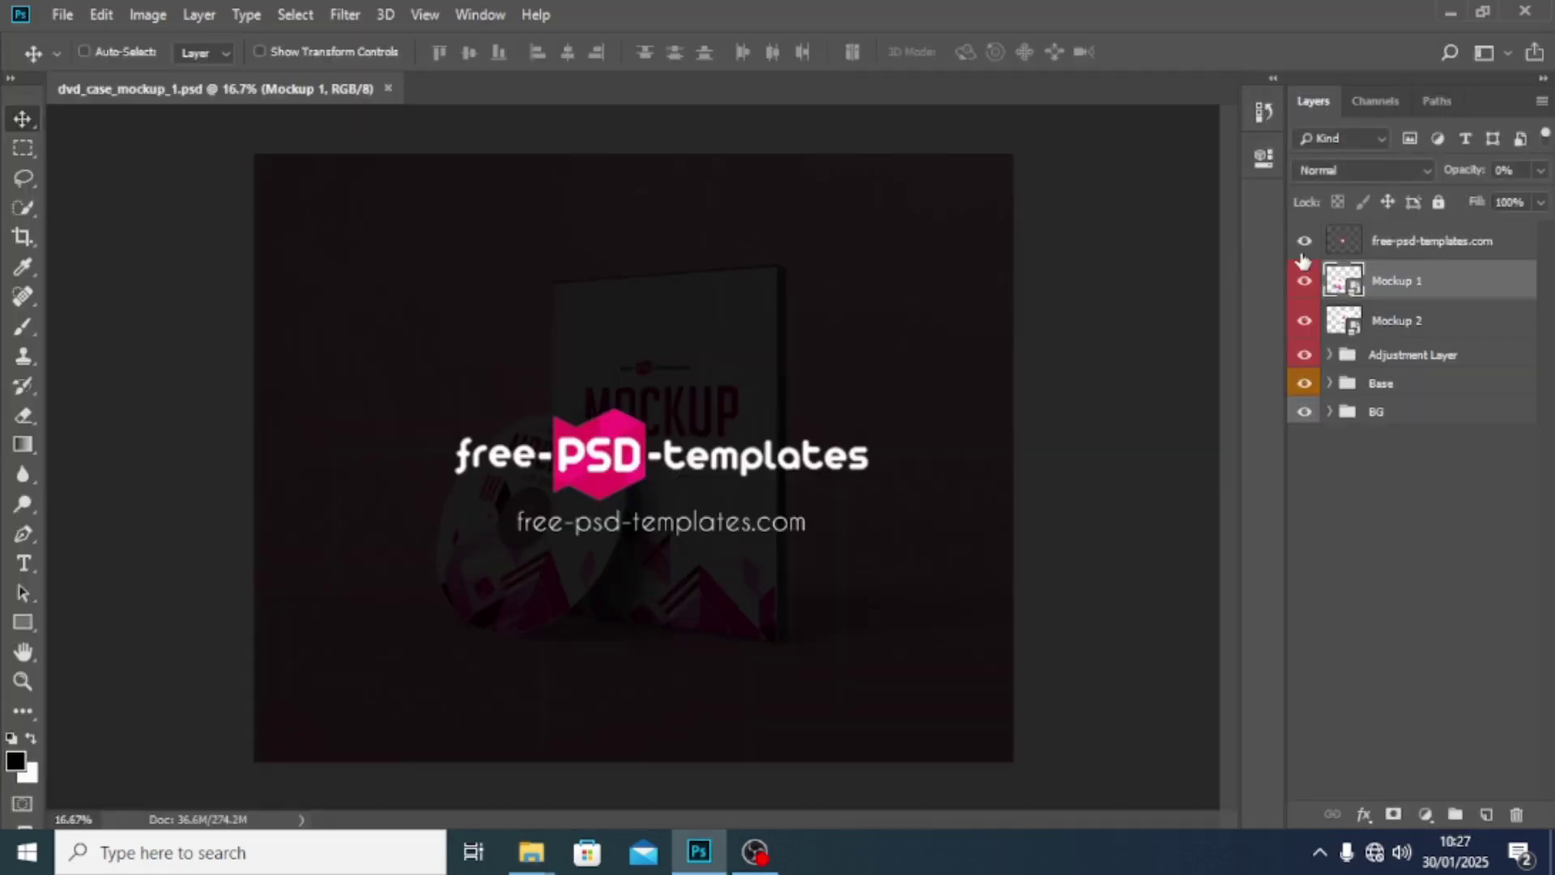
Step: Delete the free-psd-templates.com overlay layer and hide the top-level Mockup 1 and Mockup 2 layers
{"action": "left_click", "coordinate": [1346, 245]}
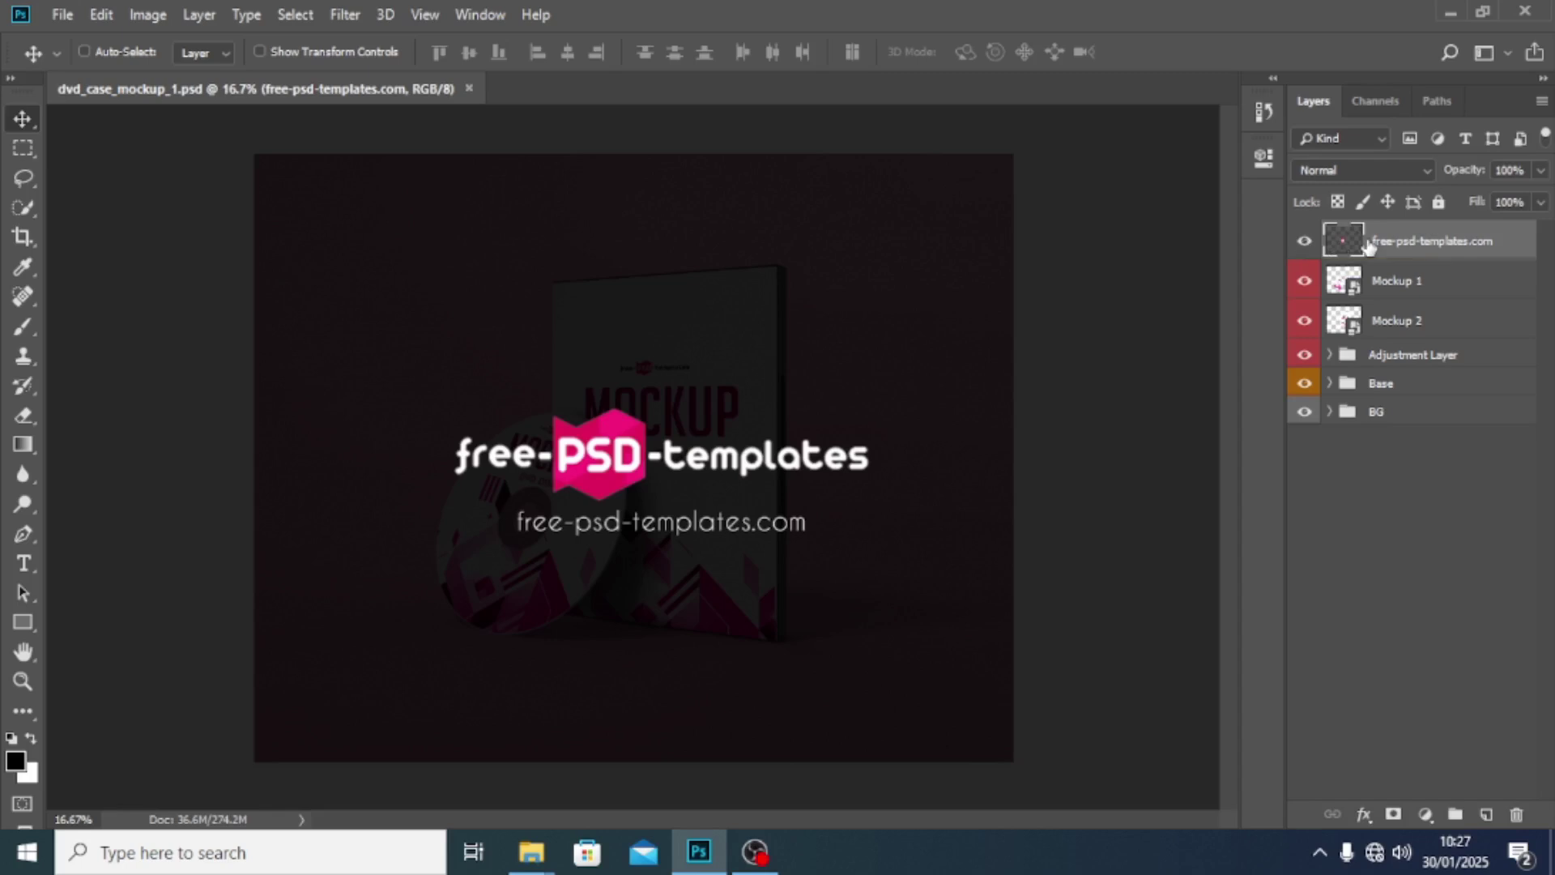
{"action": "key", "text": "Delete"}
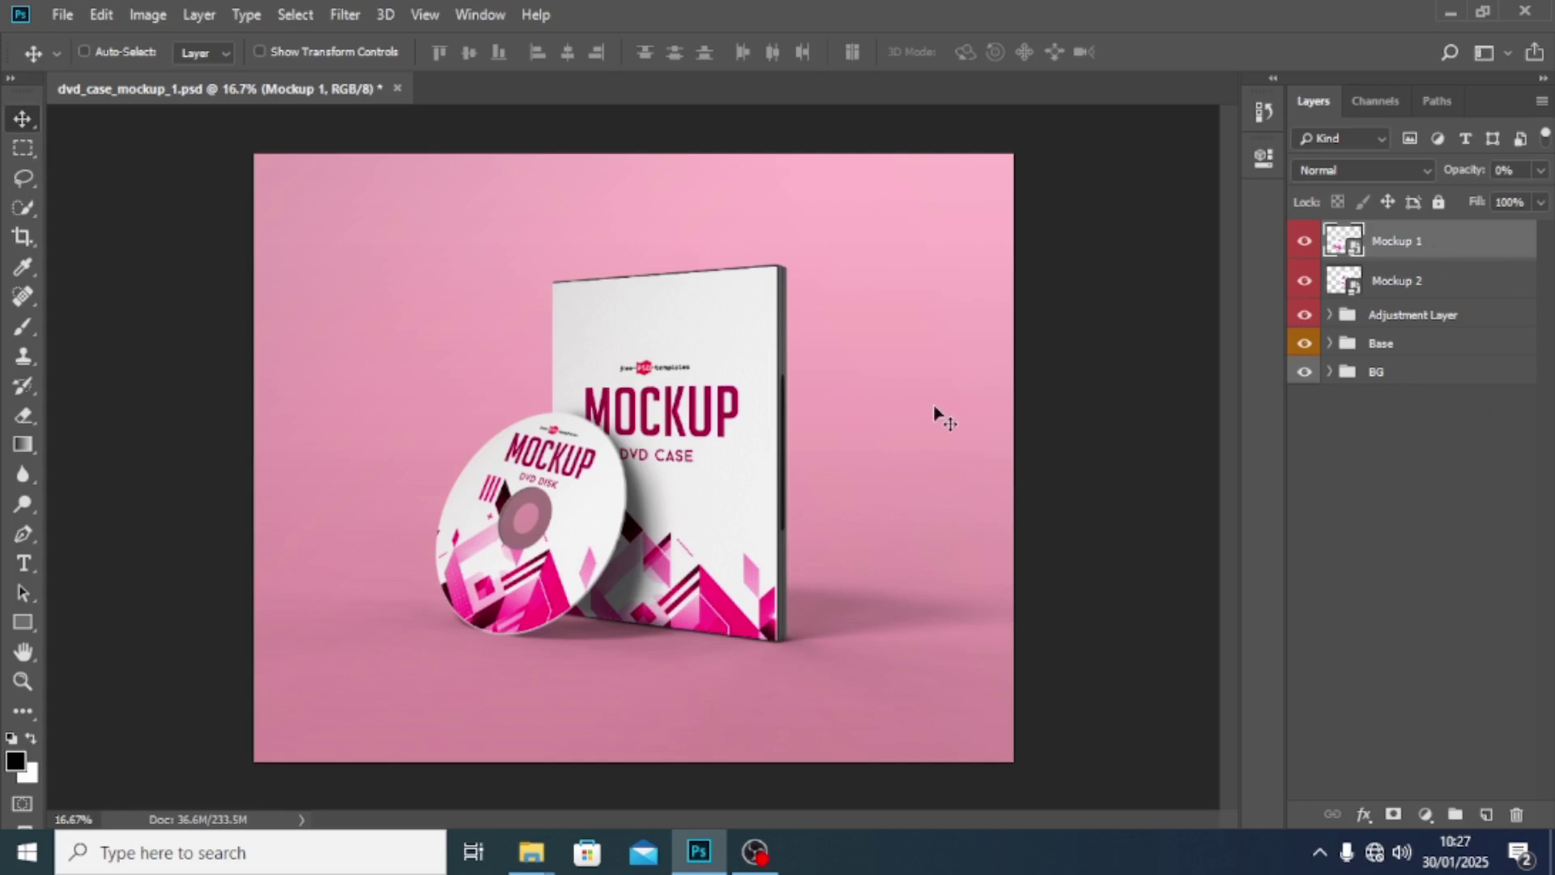
{"action": "left_click", "coordinate": [1304, 243]}
{"action": "left_click", "coordinate": [1306, 283]}
Step: Toggle the Adjustment Layer, Base and BG groups one by one to see what each contributes to the mockup
{"action": "left_click", "coordinate": [1304, 316]}
{"action": "left_click", "coordinate": [1304, 316]}
{"action": "left_click", "coordinate": [1305, 343]}
{"action": "left_click", "coordinate": [1305, 343]}
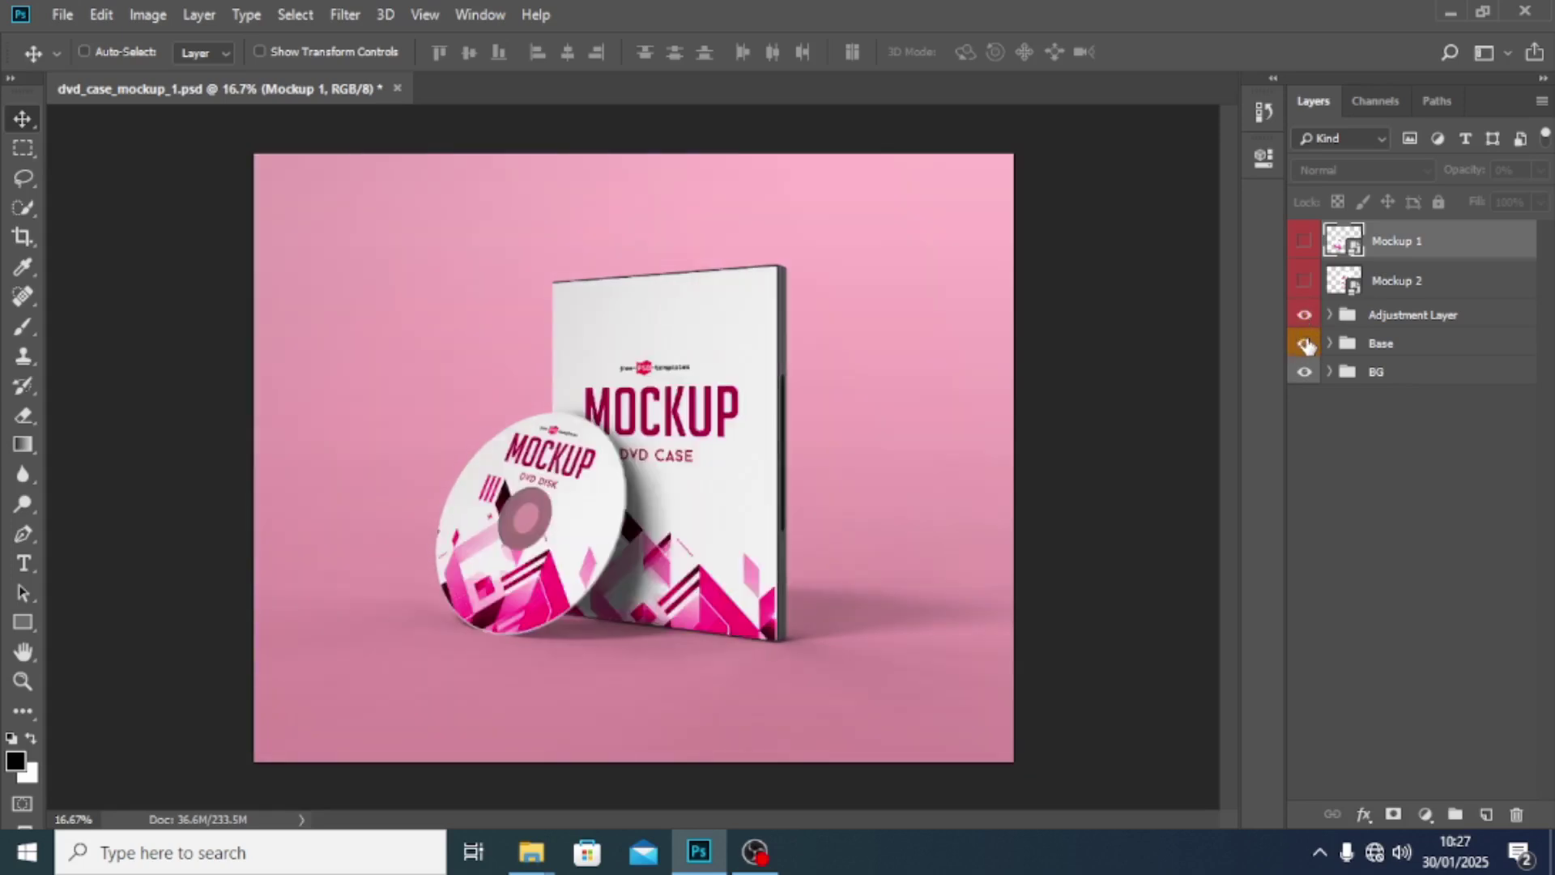
{"action": "left_click", "coordinate": [1304, 373]}
{"action": "left_click", "coordinate": [1306, 374]}
Step: Examine the contents of the Adjustment Layer, Base and BG groups, toggling the Mockup 1 layer inside Base
{"action": "left_click", "coordinate": [1328, 315]}
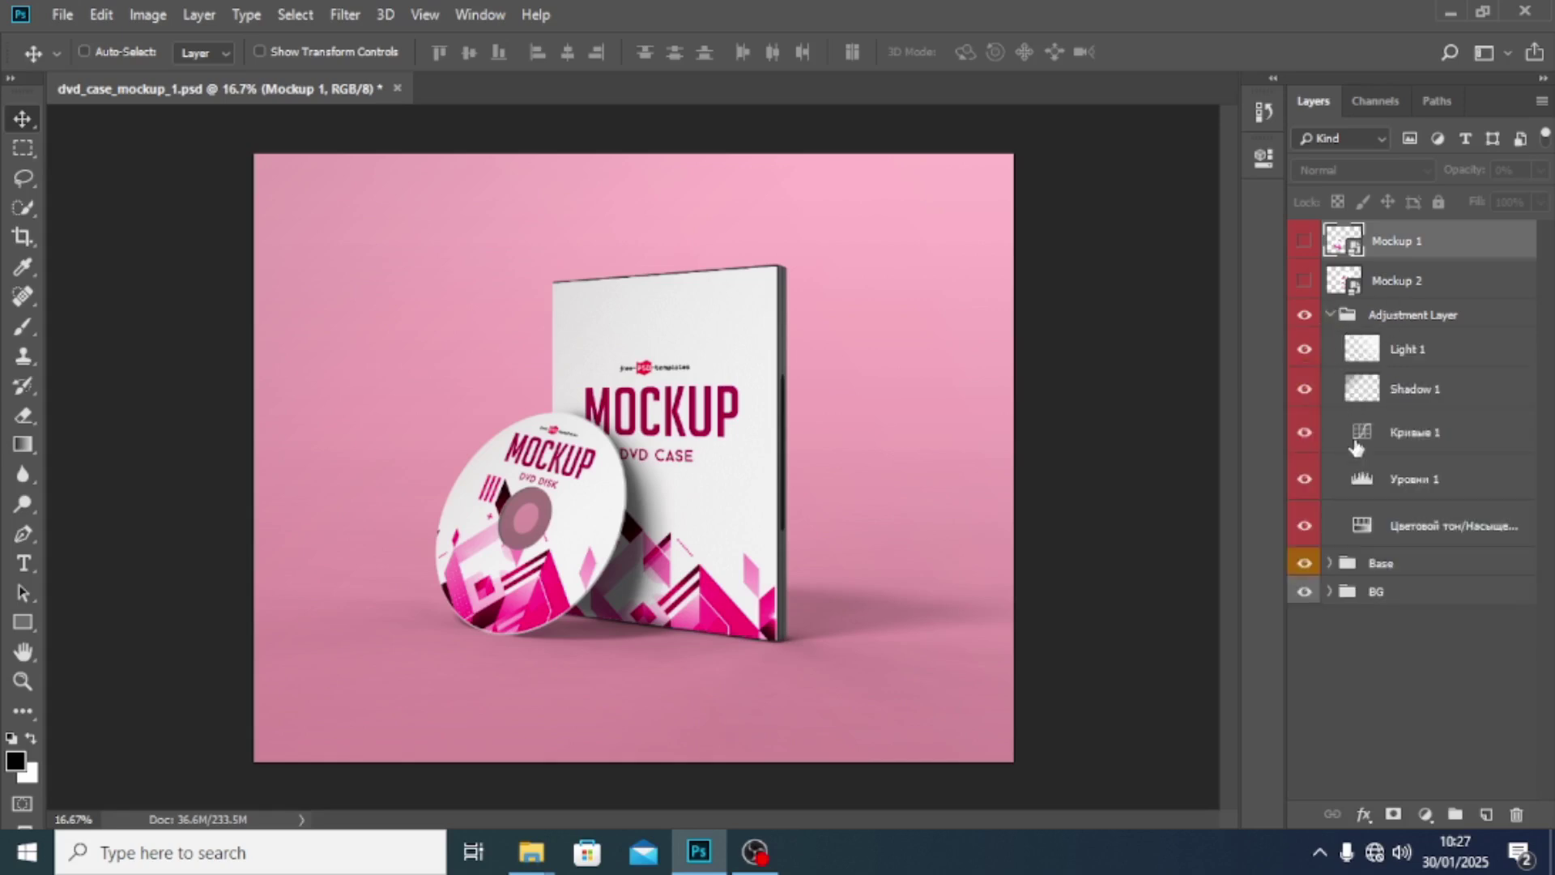
{"action": "left_click", "coordinate": [1329, 315]}
{"action": "left_click", "coordinate": [1330, 343]}
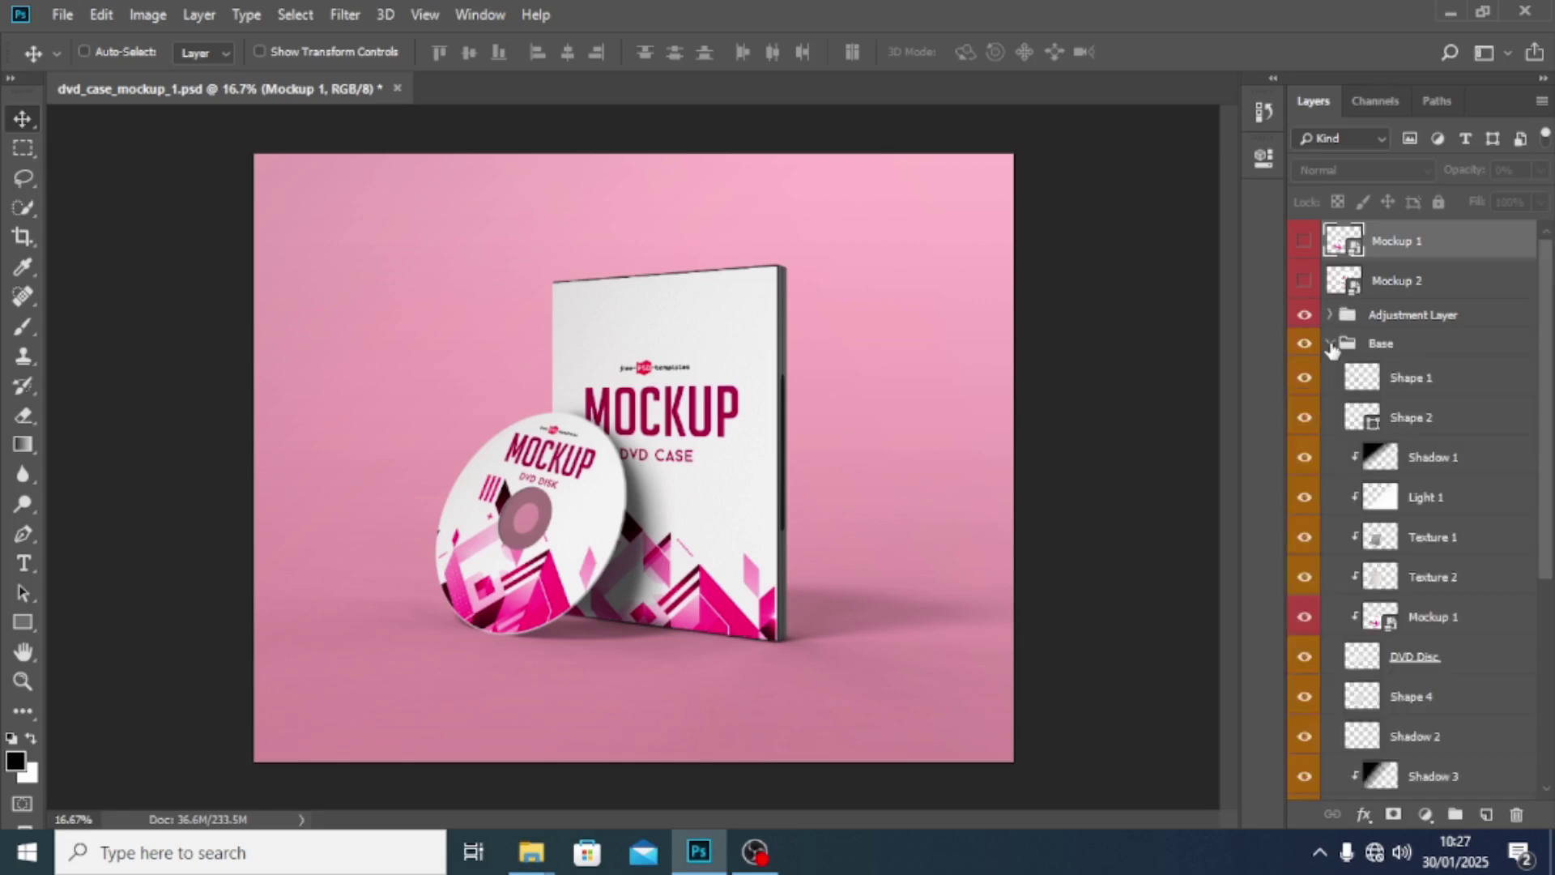
{"action": "scroll", "coordinate": [1405, 510], "scroll_direction": "down", "scroll_amount": 2}
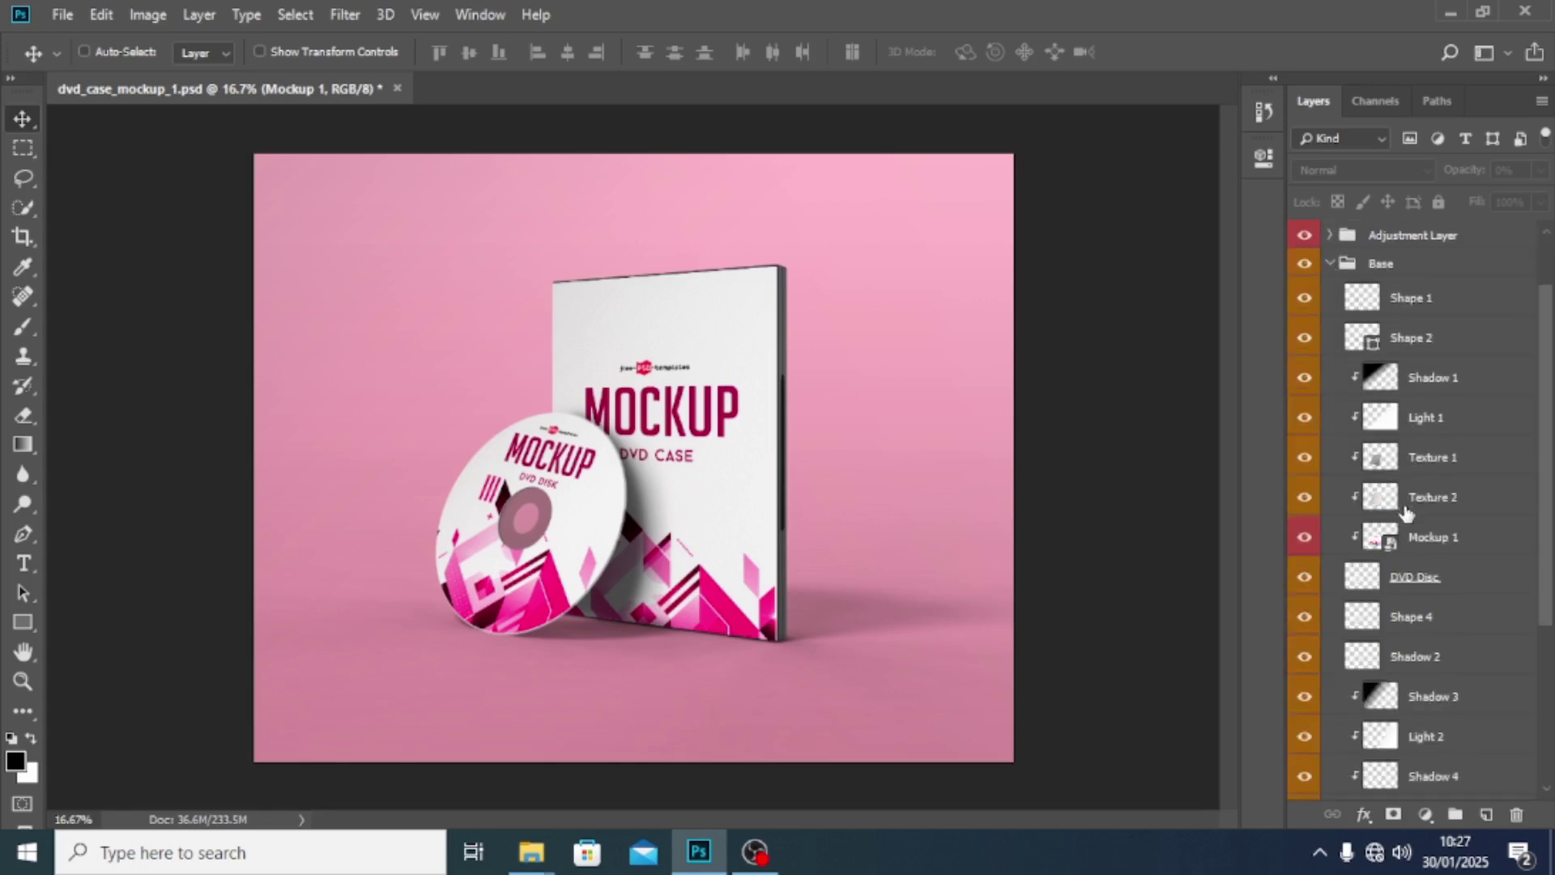
{"action": "left_click", "coordinate": [1382, 542]}
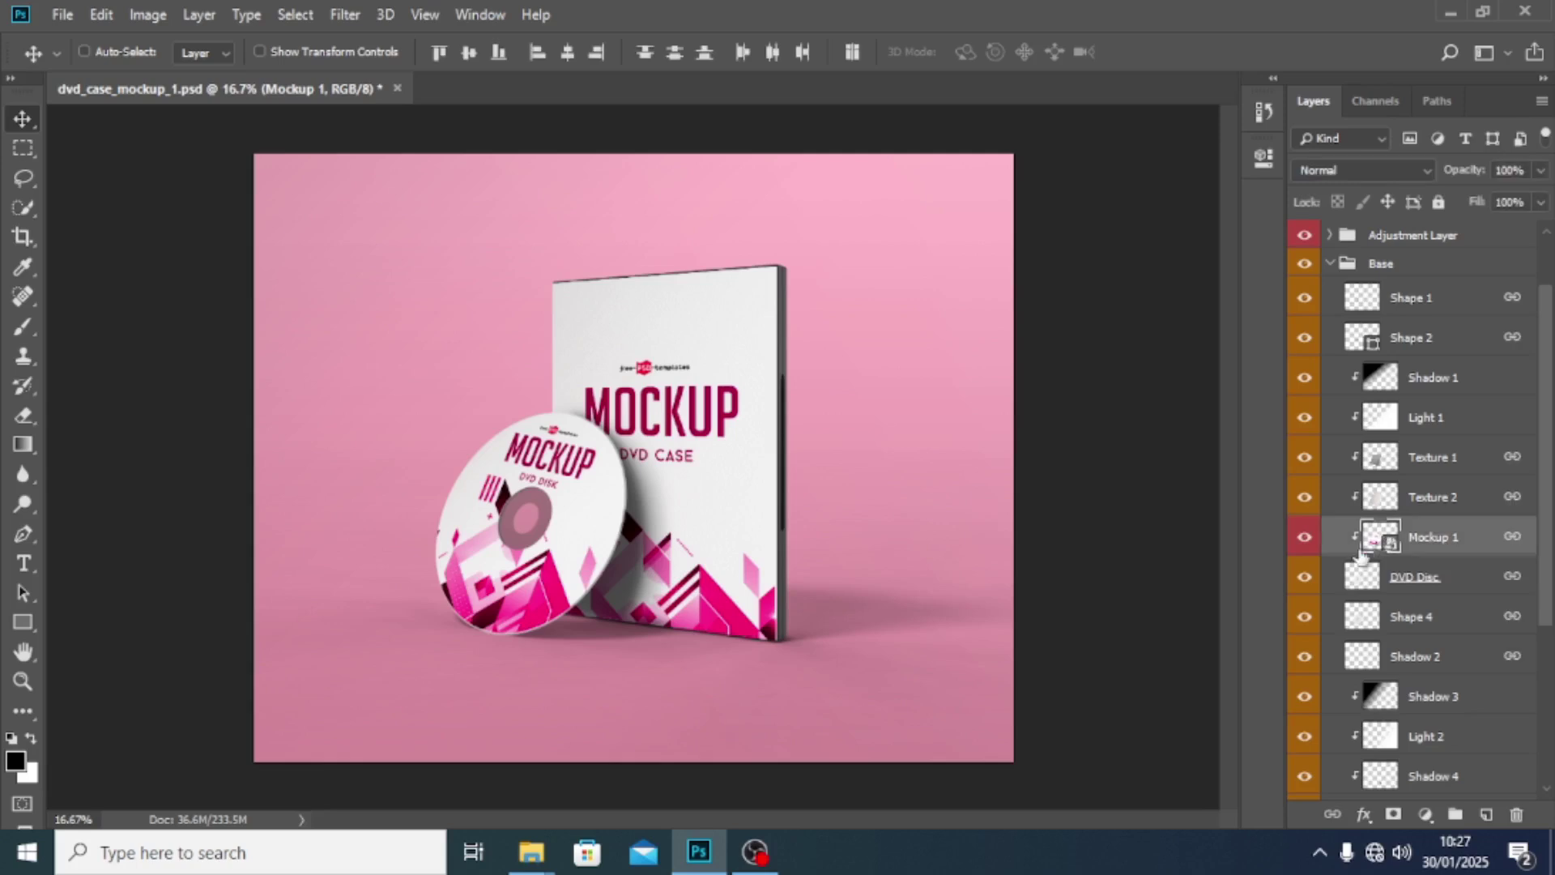
{"action": "left_click", "coordinate": [1305, 537]}
{"action": "left_click", "coordinate": [1305, 536]}
{"action": "scroll", "coordinate": [1353, 555], "scroll_direction": "down", "scroll_amount": 2}
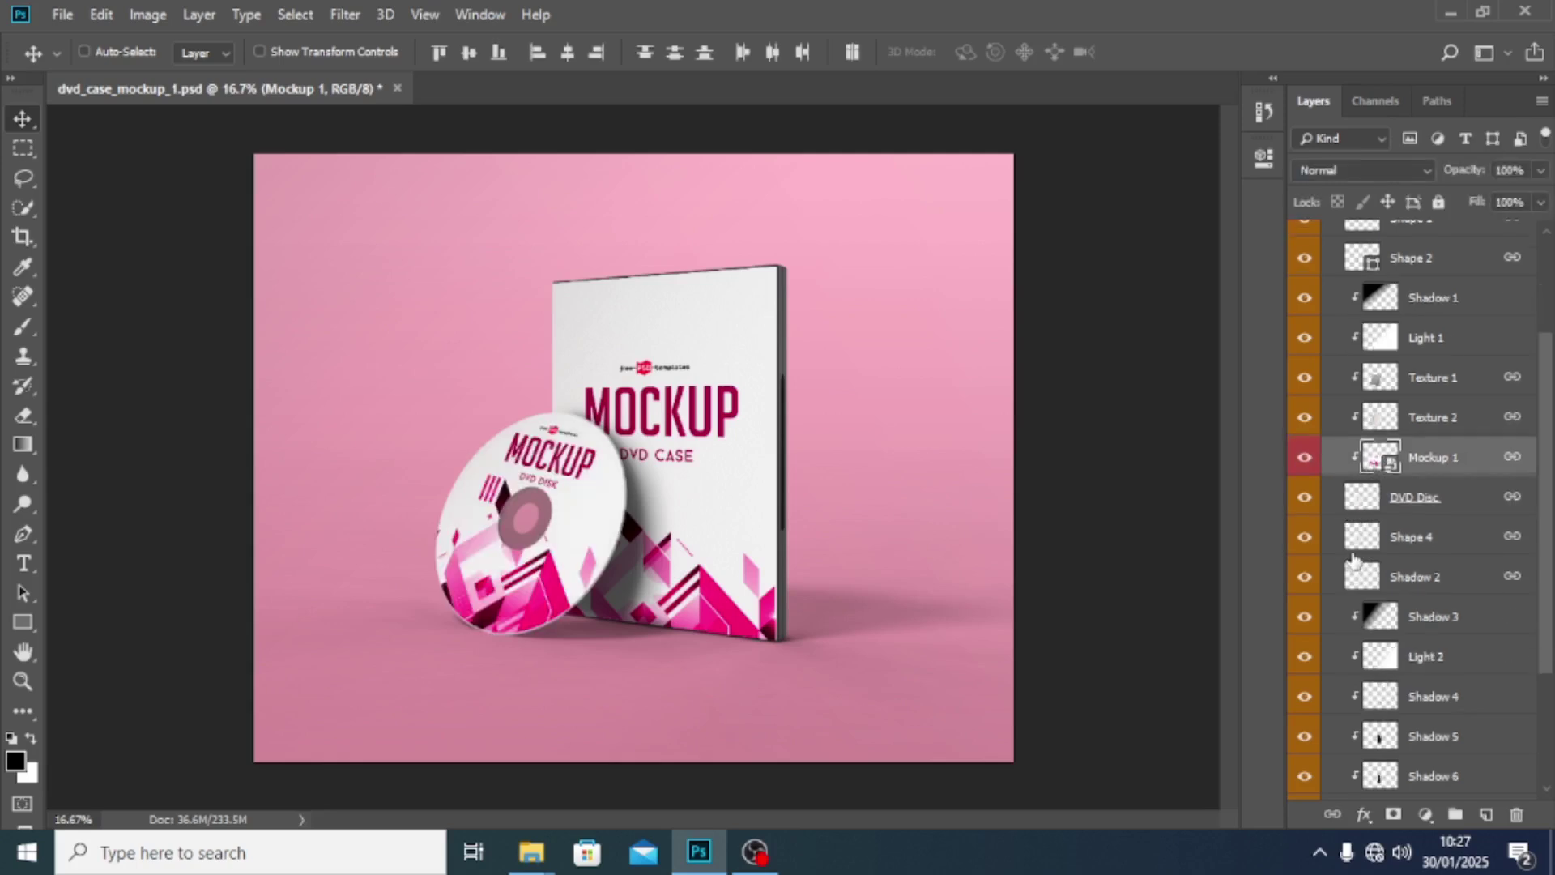
{"action": "scroll", "coordinate": [1354, 558], "scroll_direction": "down", "scroll_amount": 4}
{"action": "scroll", "coordinate": [1375, 518], "scroll_direction": "up", "scroll_amount": 8}
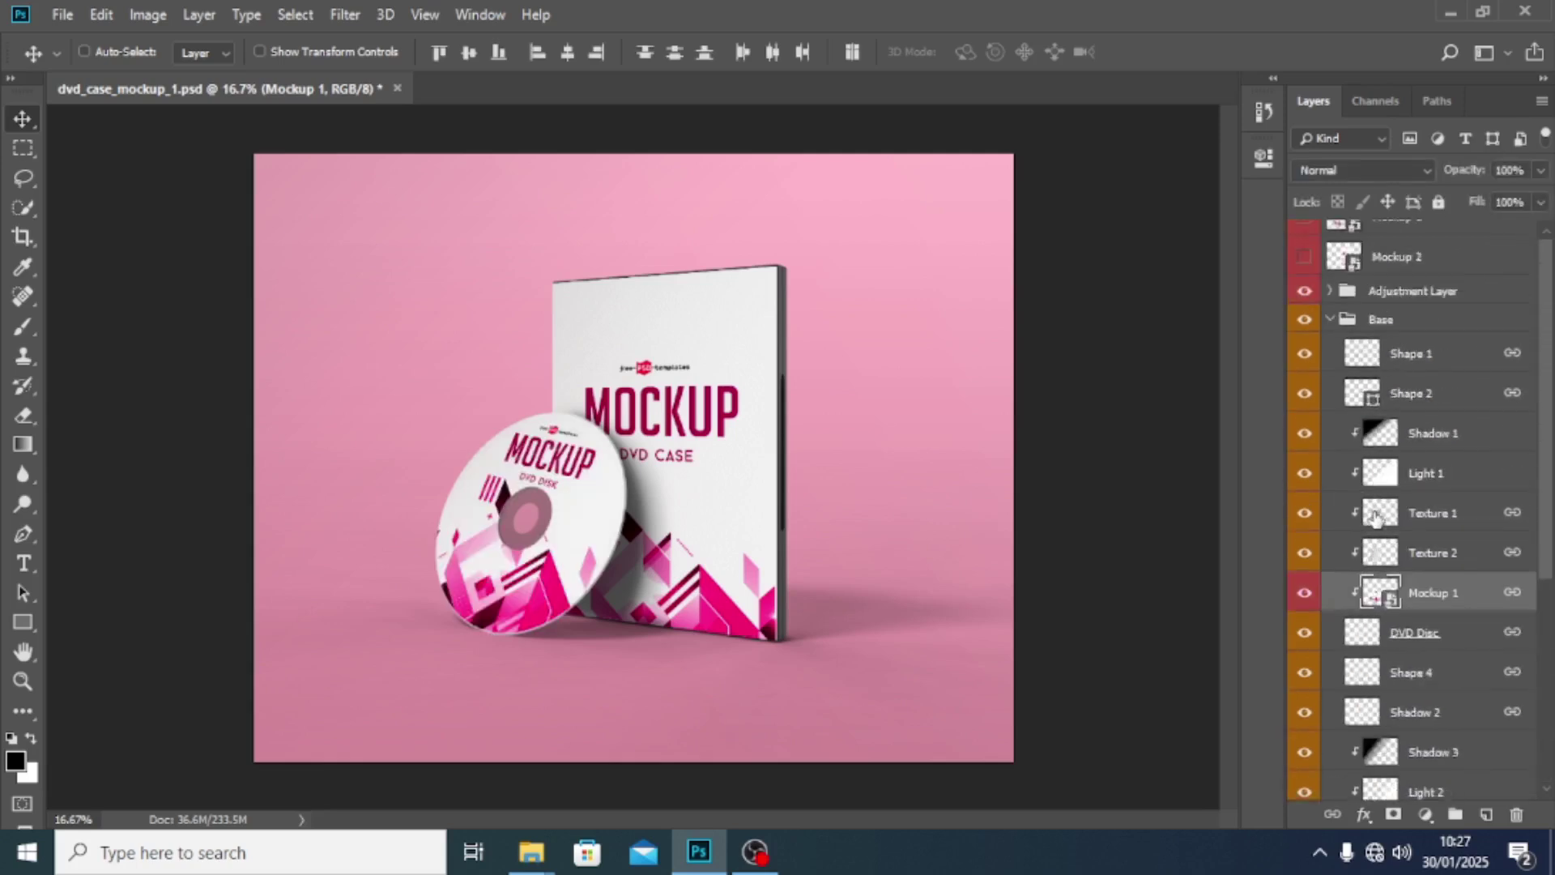
{"action": "scroll", "coordinate": [1375, 518], "scroll_direction": "up", "scroll_amount": 1}
{"action": "left_click", "coordinate": [1329, 344]}
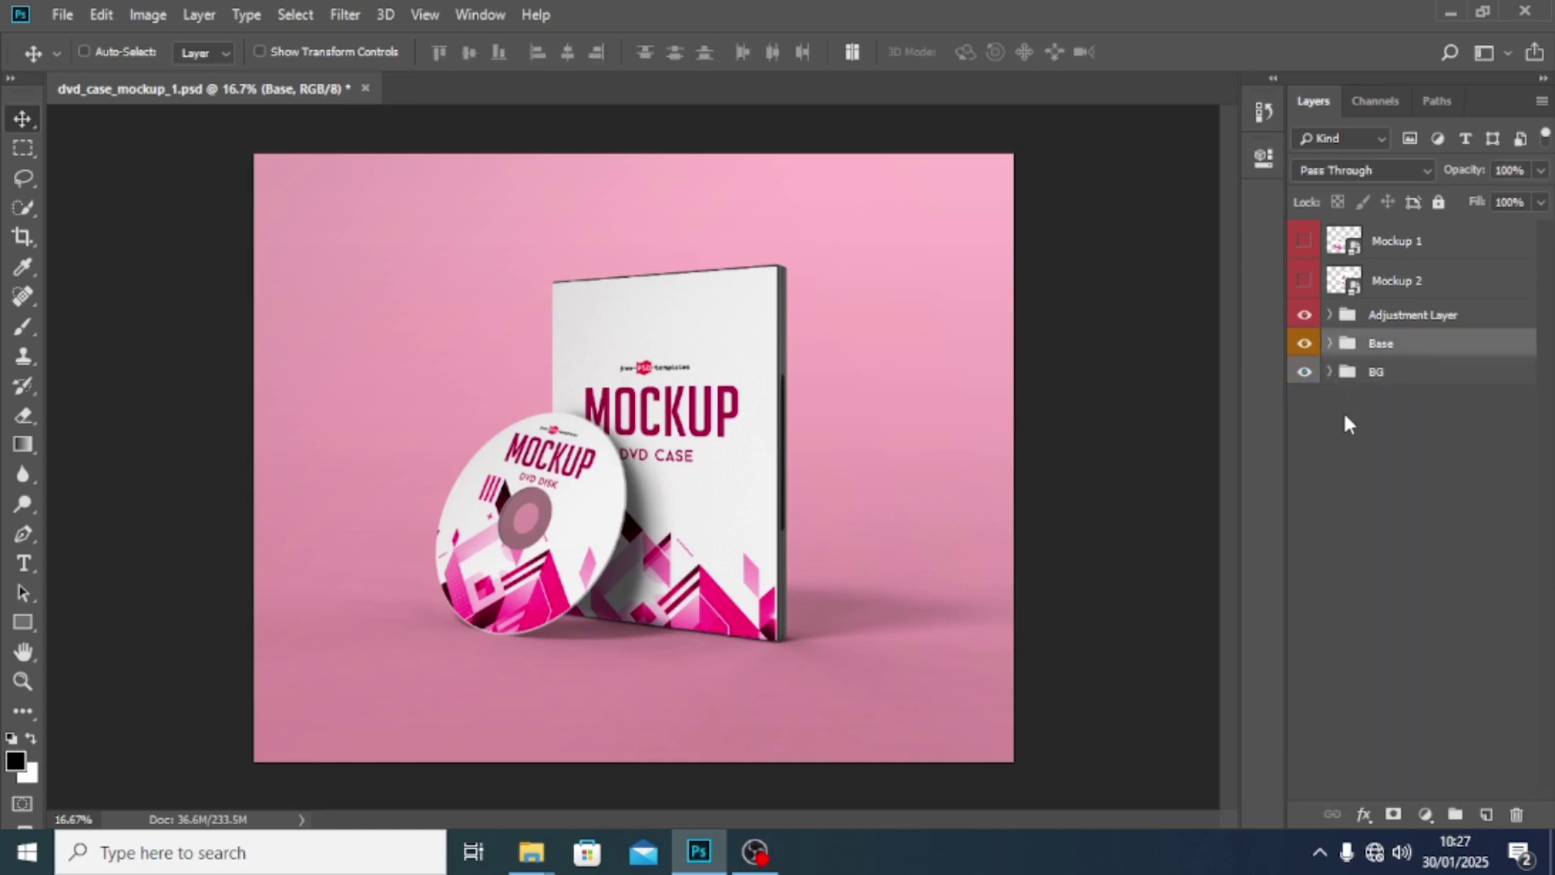
{"action": "left_click", "coordinate": [1329, 372]}
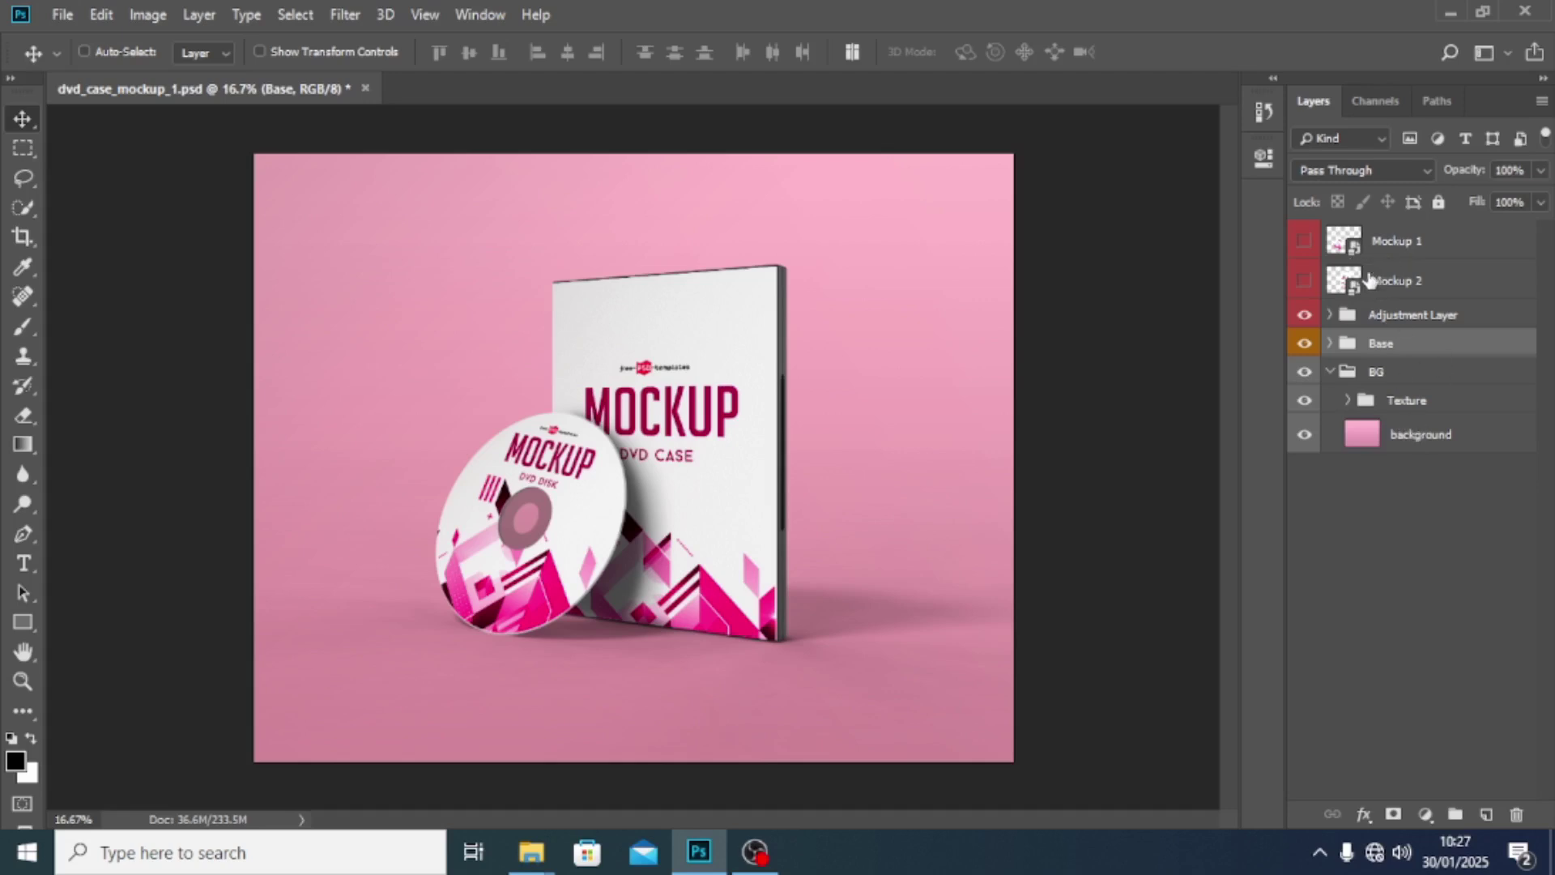
Step: Open the contents of the top-level Mockup 1 smart object for the DVD disc artwork
{"action": "left_click", "coordinate": [1304, 243]}
{"action": "left_click", "coordinate": [1345, 281]}
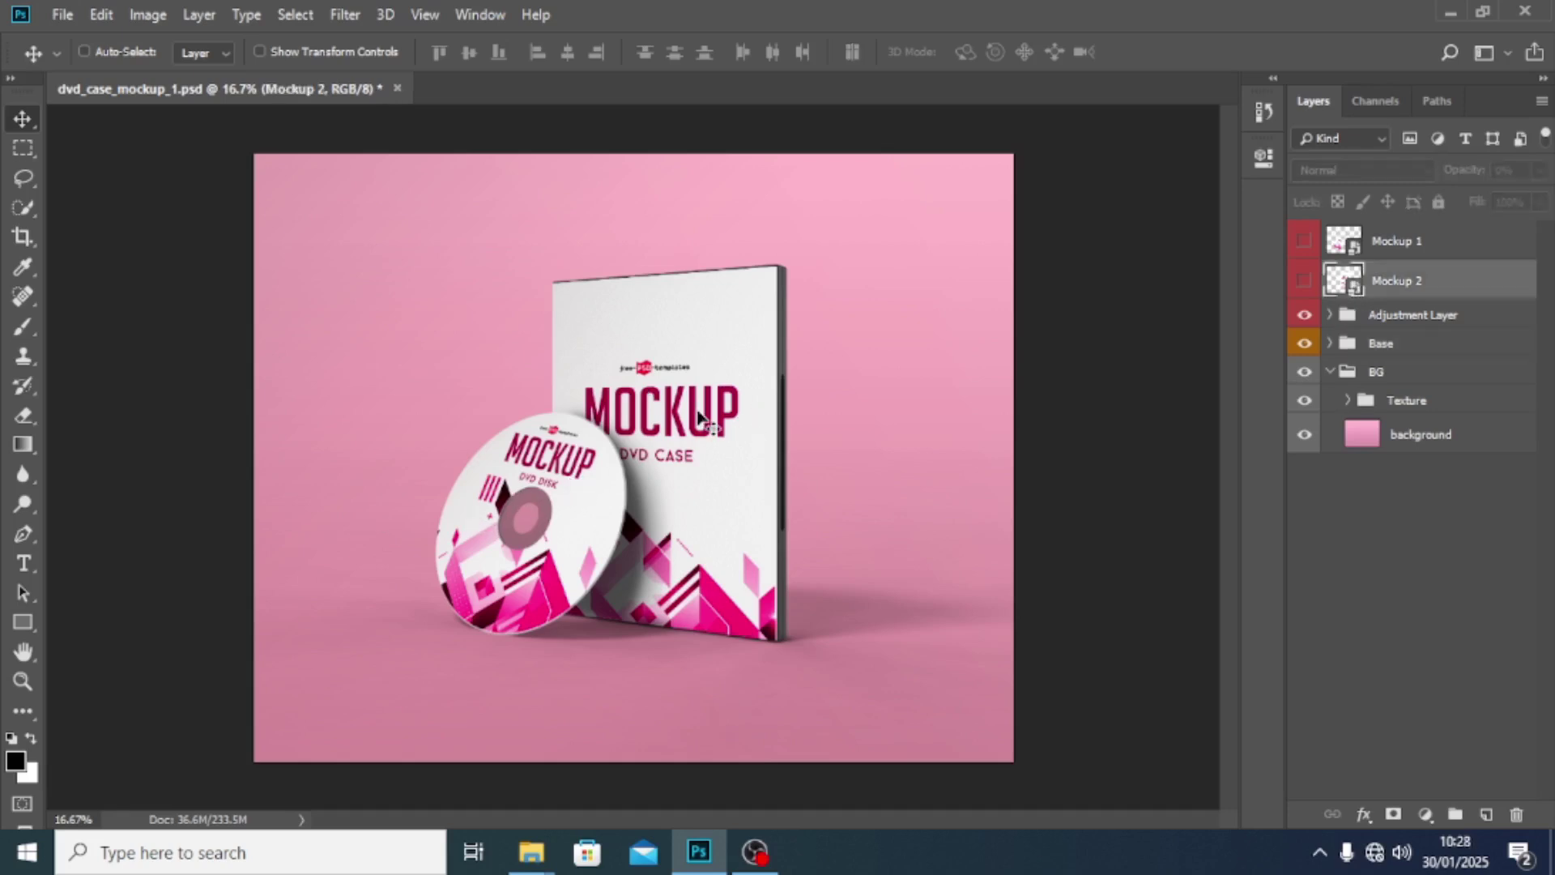
{"action": "double_click", "coordinate": [1346, 241]}
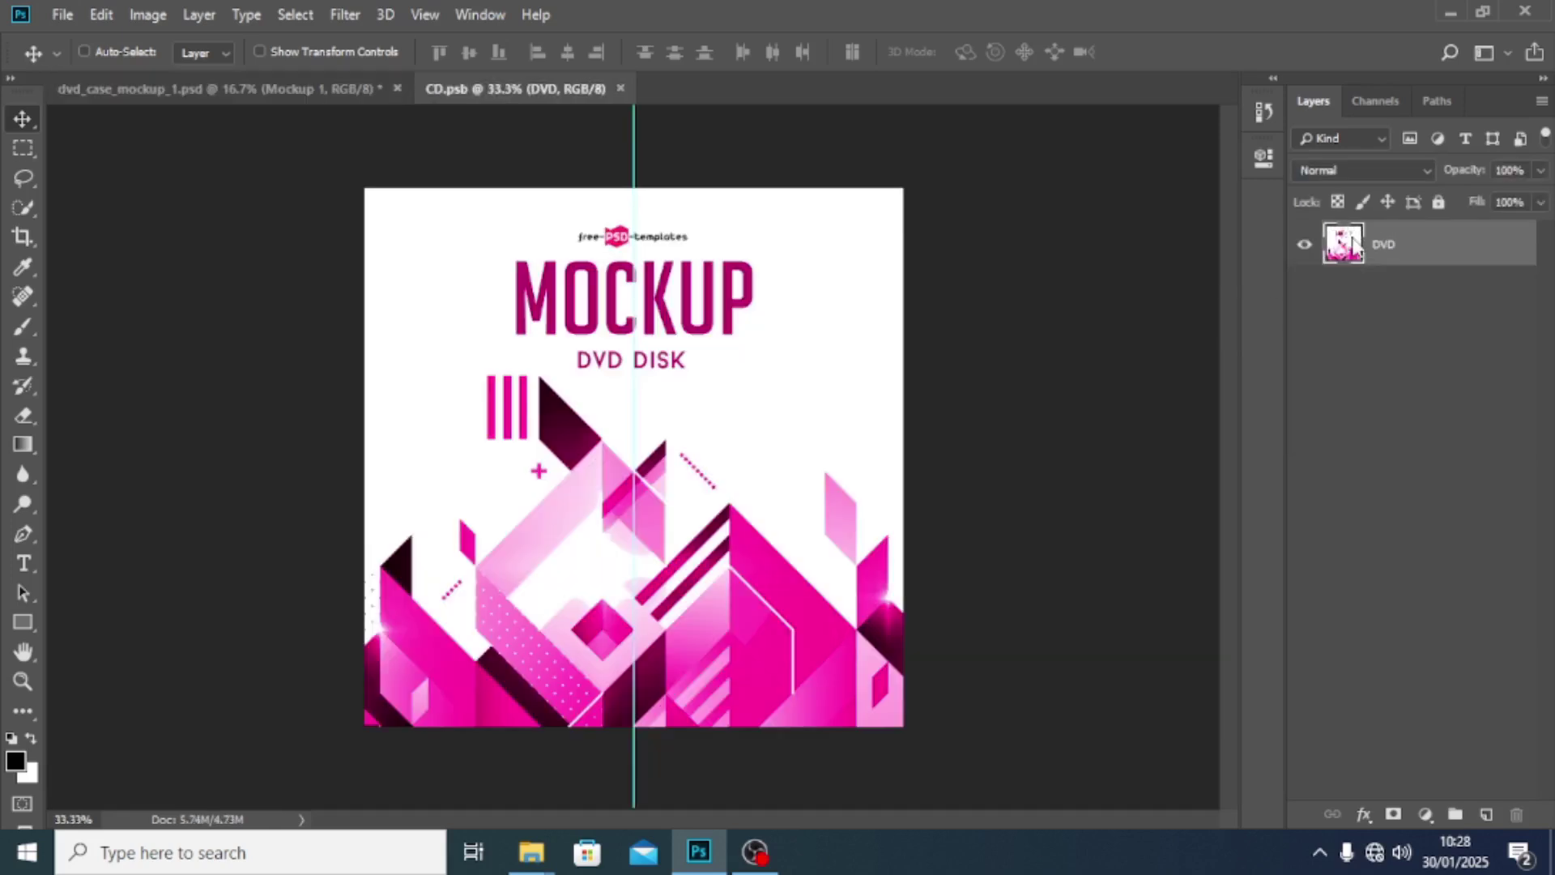
Step: Place the POSTER image from folder 6 into the DVD disc artwork
{"action": "mouse_move", "coordinate": [531, 852]}
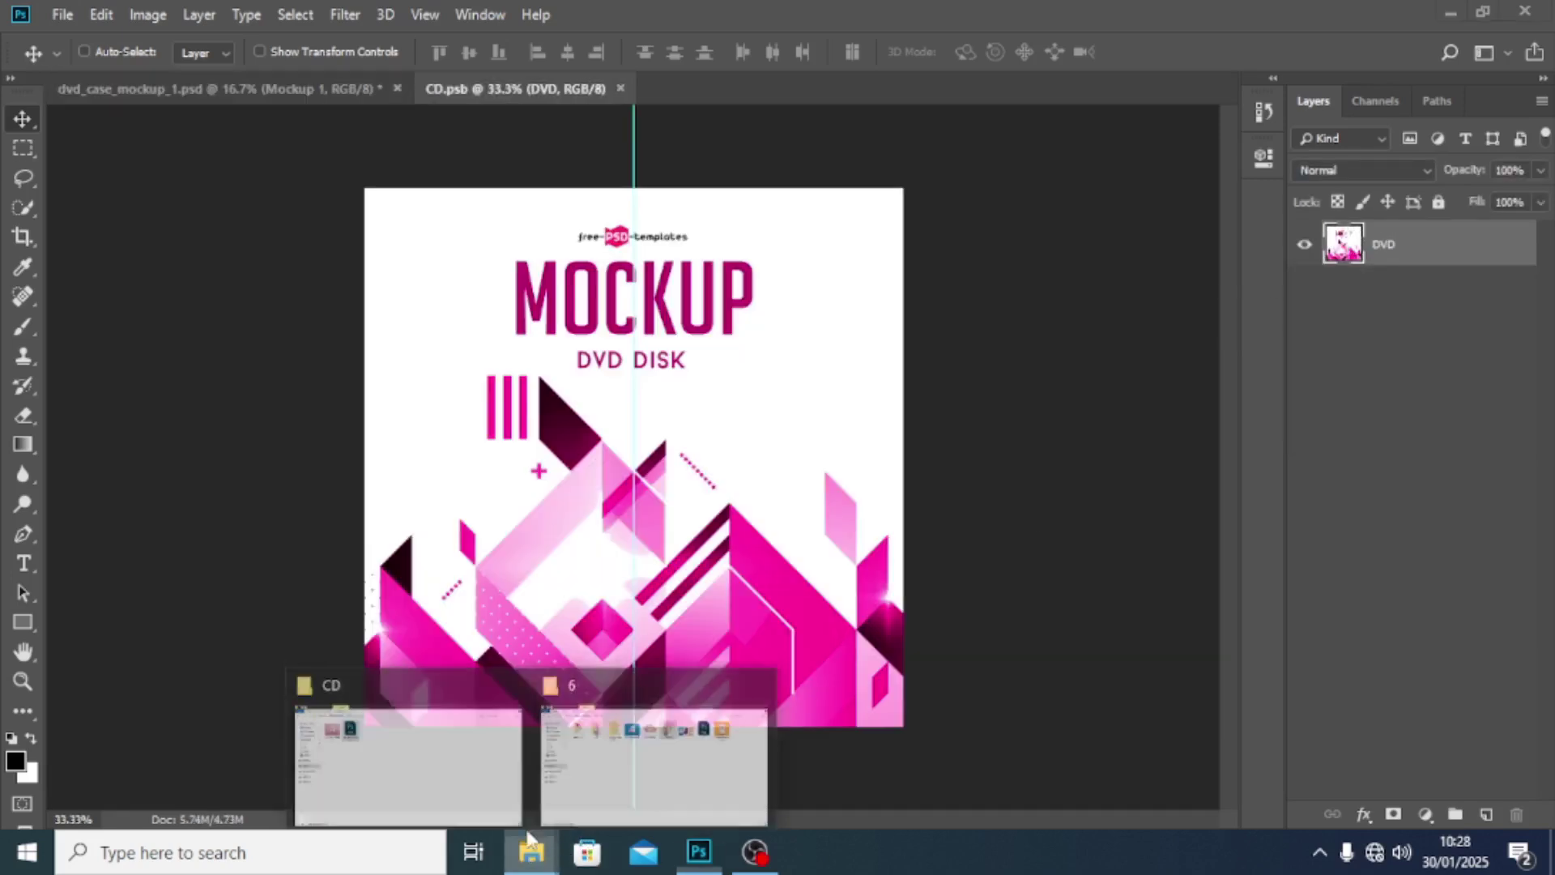
{"action": "left_click", "coordinate": [621, 739]}
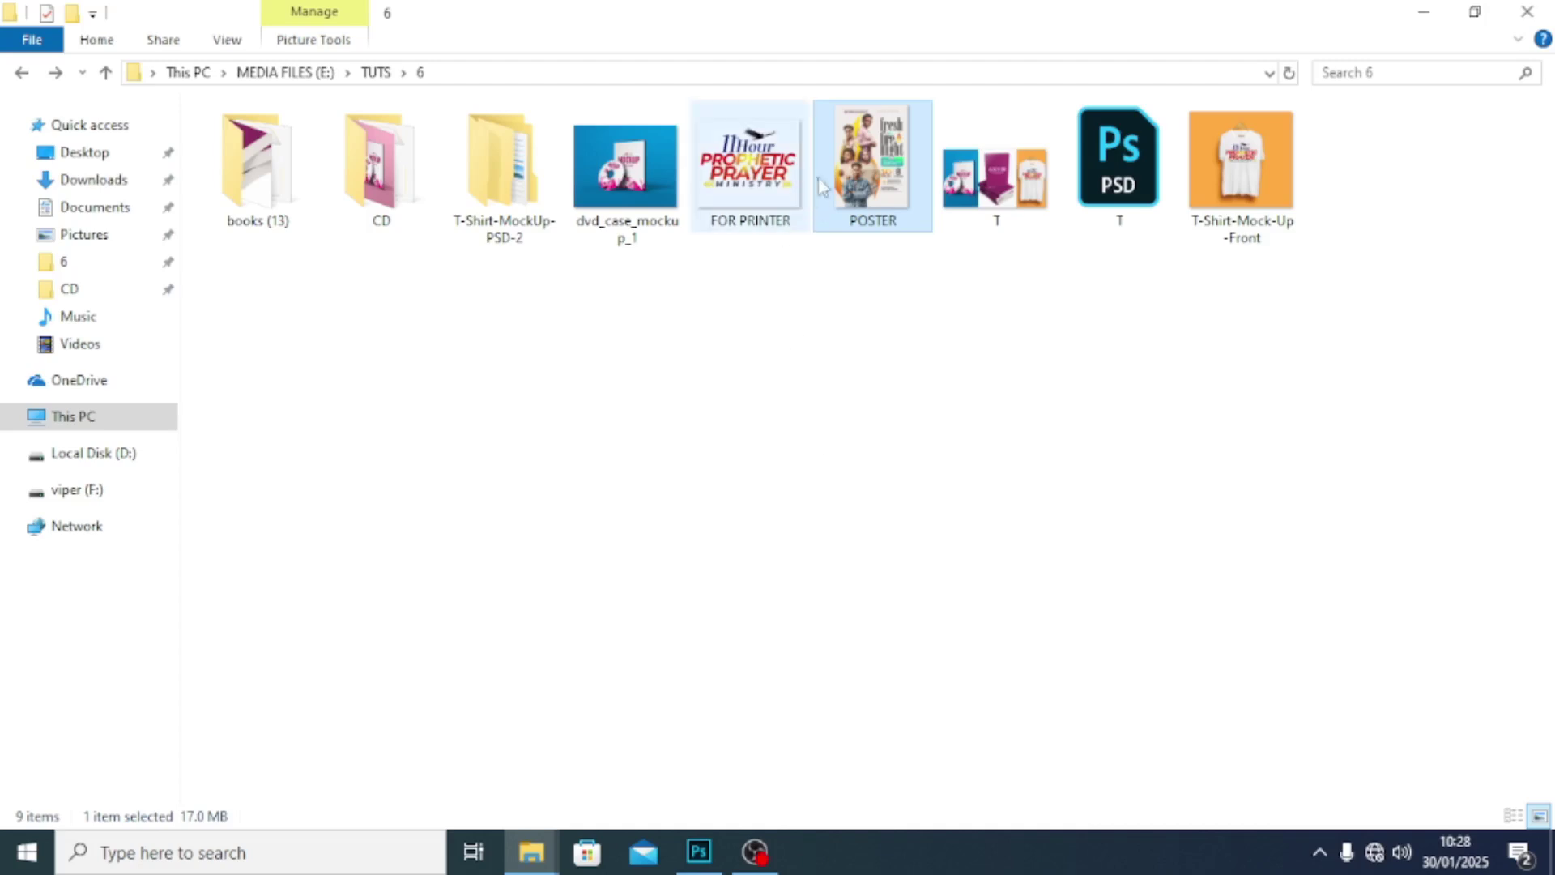
{"action": "left_click_drag", "start_coordinate": [848, 162], "coordinate": [541, 654]}
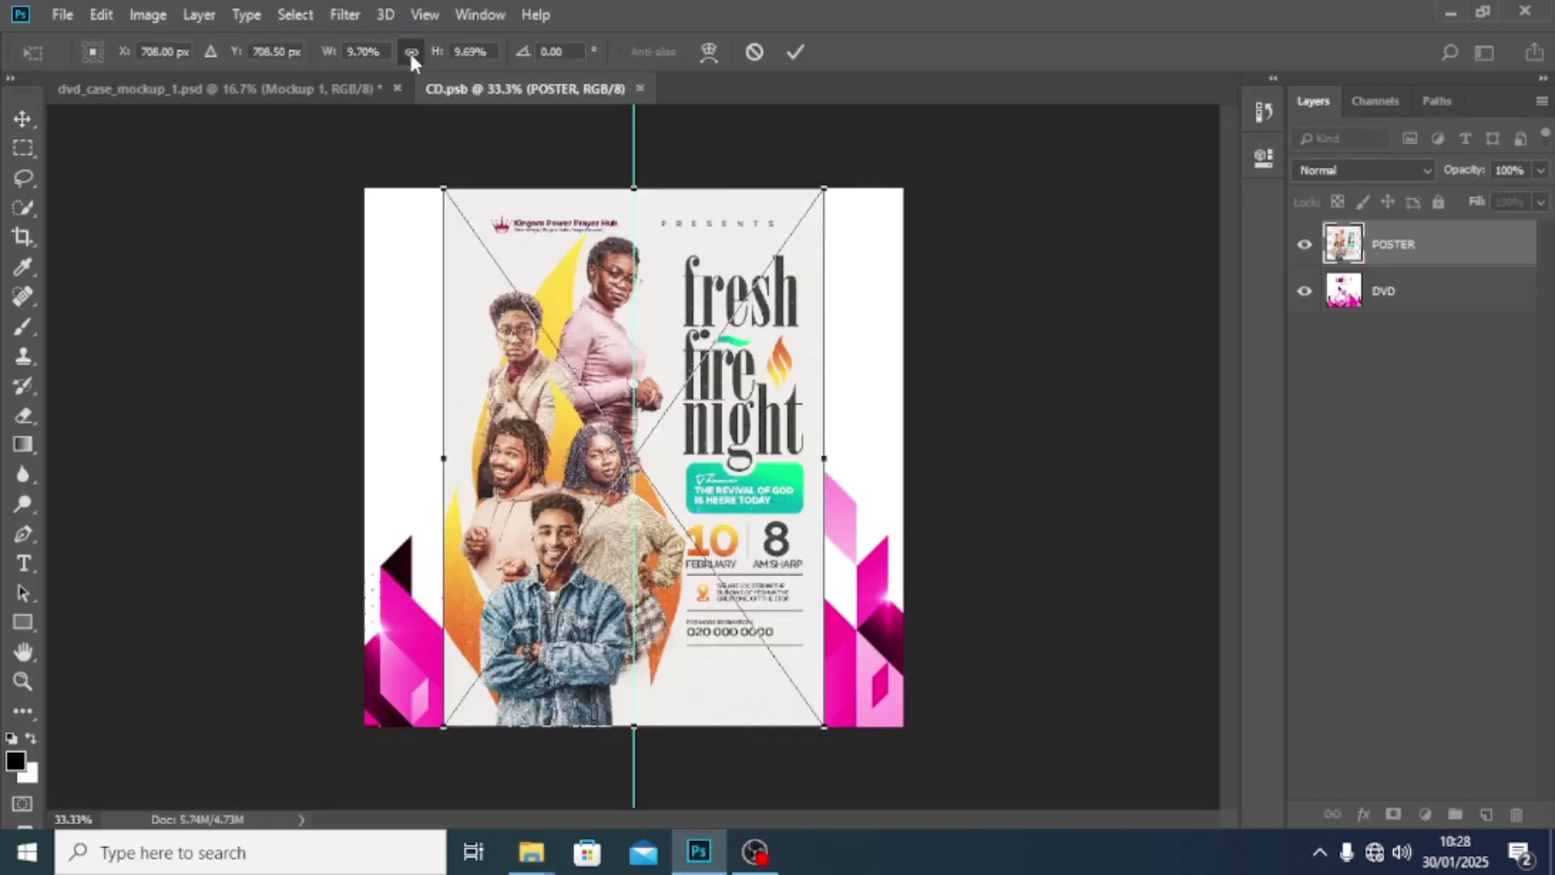
Step: Enlarge and reposition the poster to cover the whole square disc canvas, then save and close the smart object's contents
{"action": "left_click_drag", "start_coordinate": [828, 188], "coordinate": [893, 90]}
{"action": "left_click_drag", "start_coordinate": [444, 735], "coordinate": [338, 874]}
{"action": "mouse_move", "coordinate": [713, 508]}
{"action": "left_mouse_down"}
{"action": "mouse_move", "coordinate": [749, 486]}
{"action": "mouse_move", "coordinate": [733, 494]}
{"action": "left_mouse_up"}
{"action": "key", "text": "Return"}
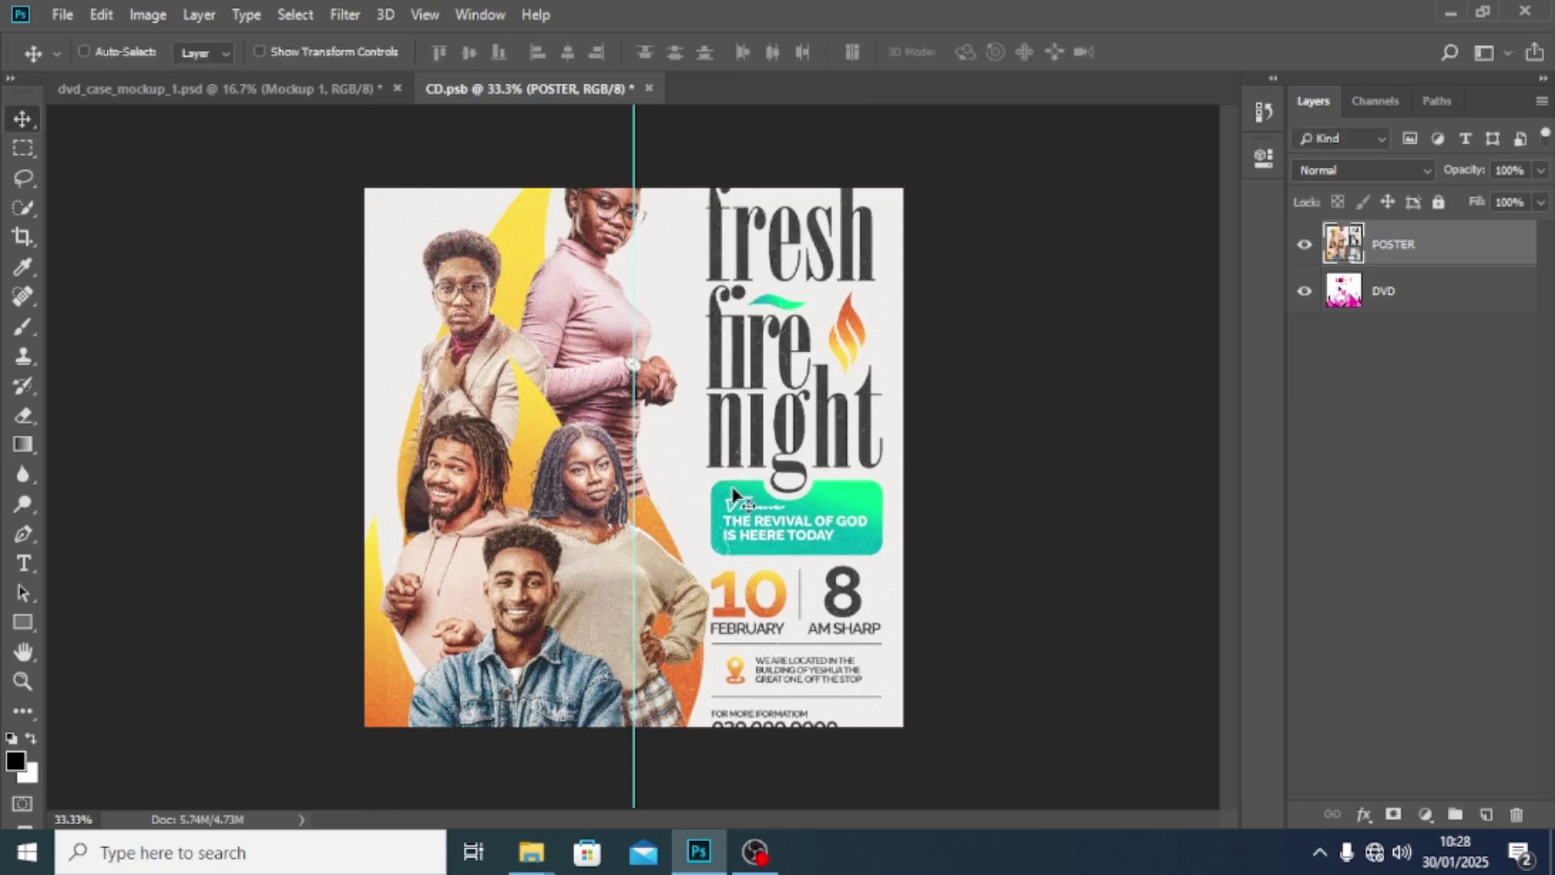
{"action": "key", "text": "ctrl+s"}
{"action": "left_click", "coordinate": [639, 88]}
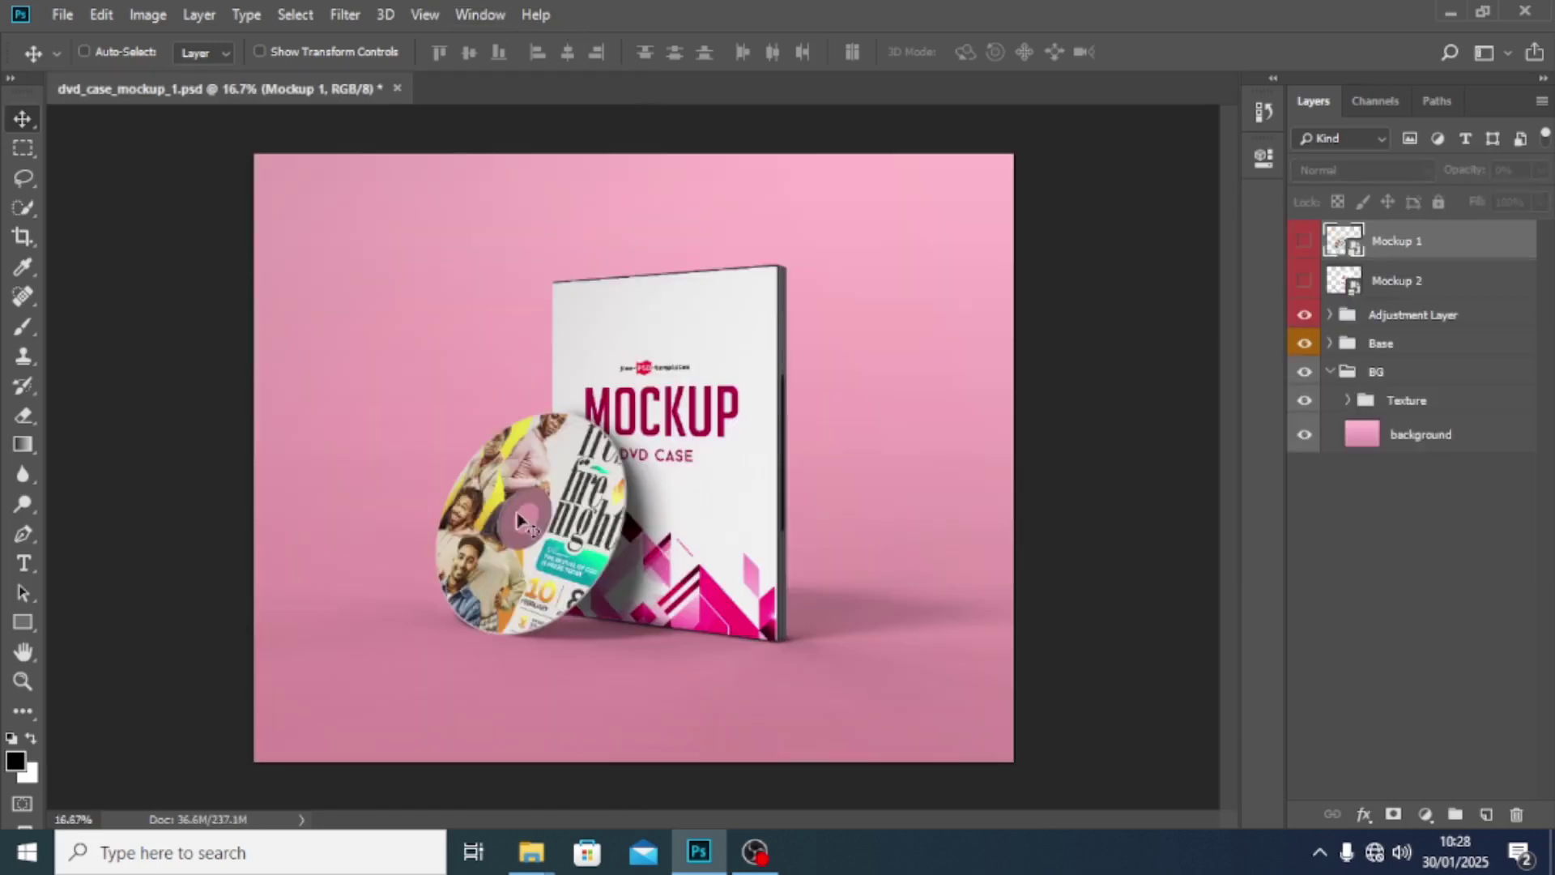
Step: Open the contents of the Mockup 2 smart object and place the POSTER image from folder 6 into the case artwork
{"action": "double_click", "coordinate": [1350, 288]}
{"action": "left_click", "coordinate": [869, 438]}
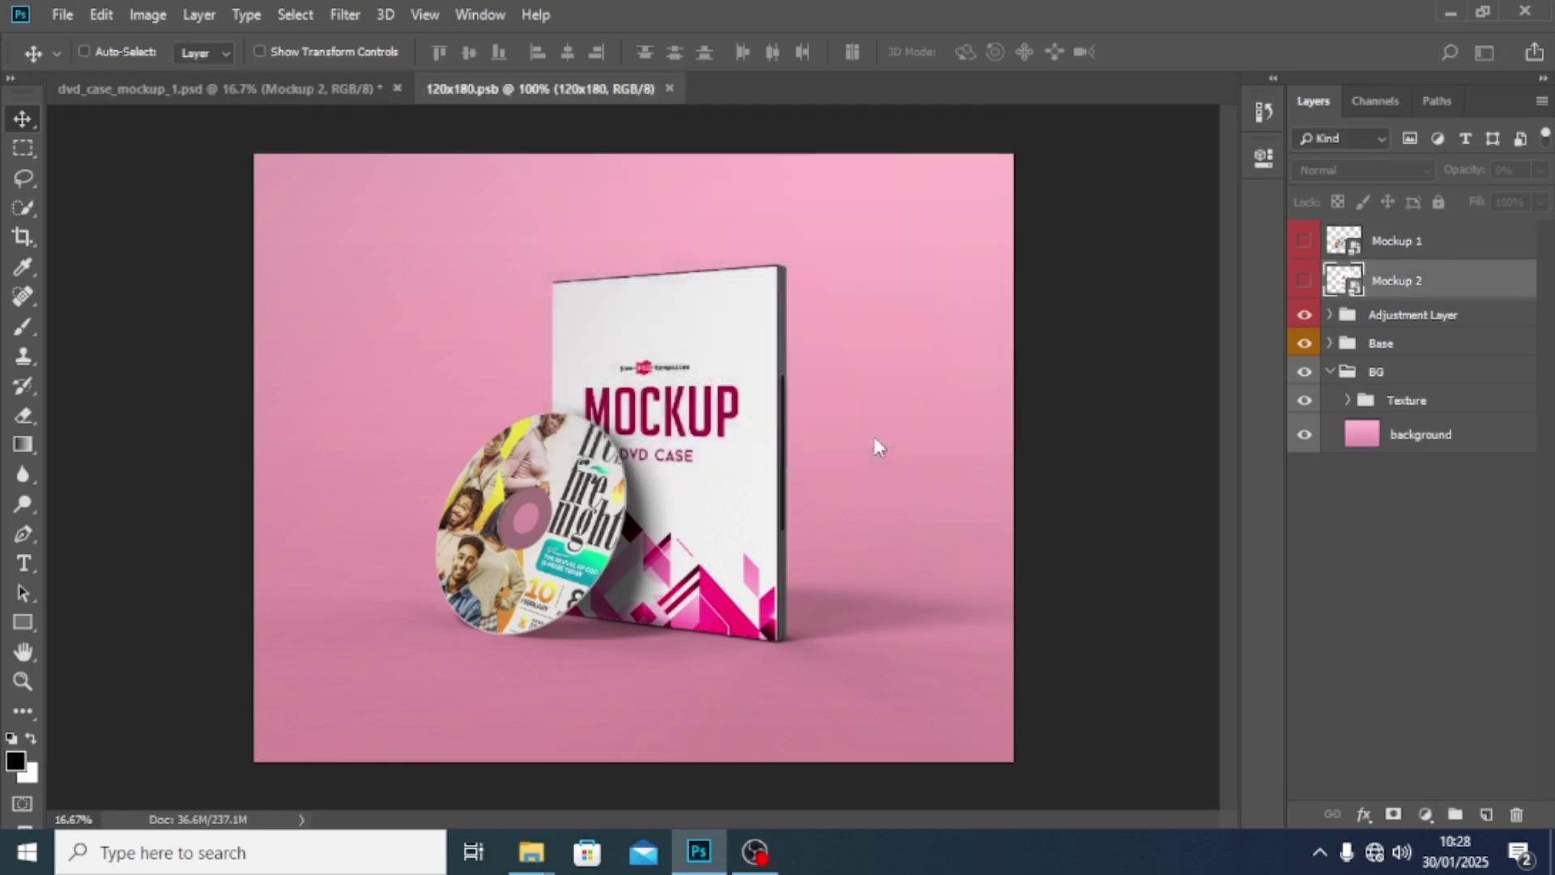
{"action": "mouse_move", "coordinate": [543, 867]}
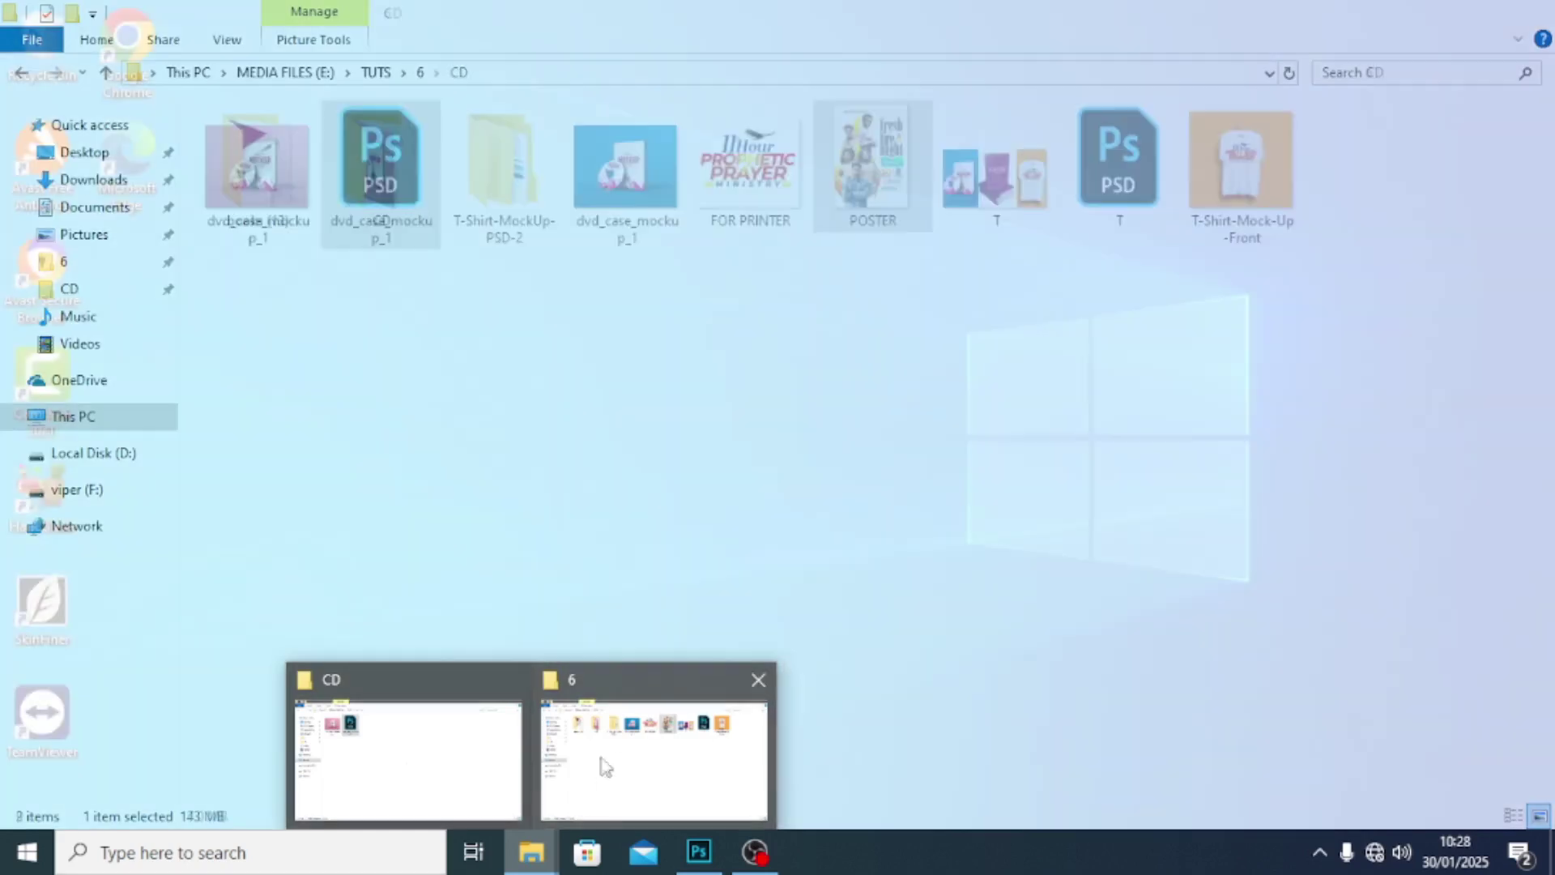
{"action": "left_click", "coordinate": [602, 759]}
{"action": "left_click_drag", "start_coordinate": [855, 180], "coordinate": [682, 679]}
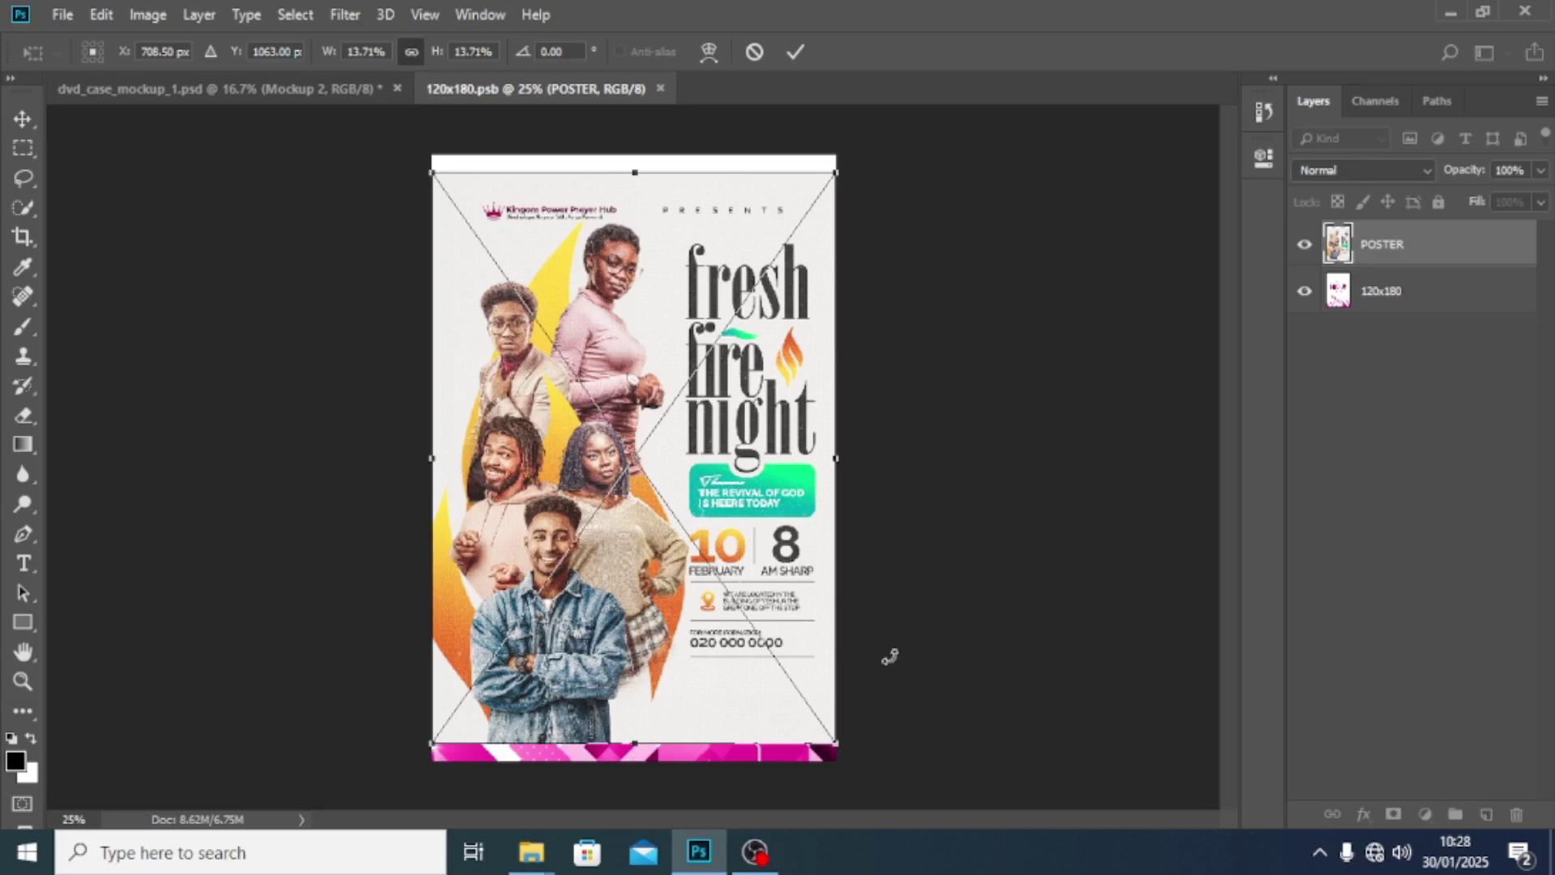
Step: Scale the poster to 14.54% to cover the case canvas, then save and close the smart object's contents
{"action": "left_click_drag", "start_coordinate": [842, 737], "coordinate": [860, 777]}
{"action": "left_click_drag", "start_coordinate": [725, 492], "coordinate": [716, 463]}
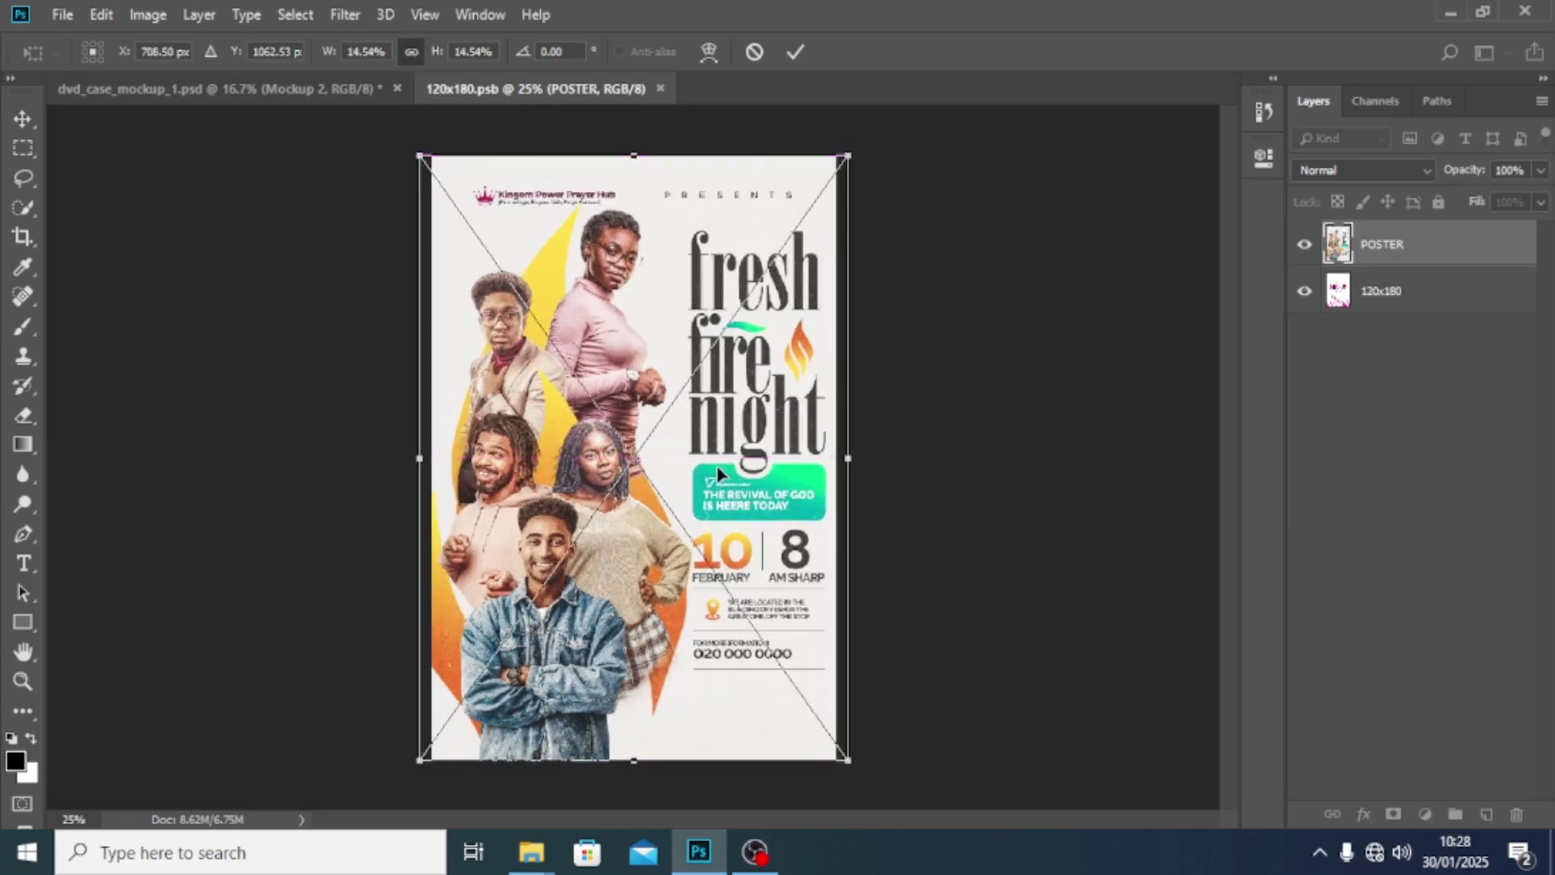
{"action": "key", "text": "Return"}
{"action": "key", "text": "ctrl+s"}
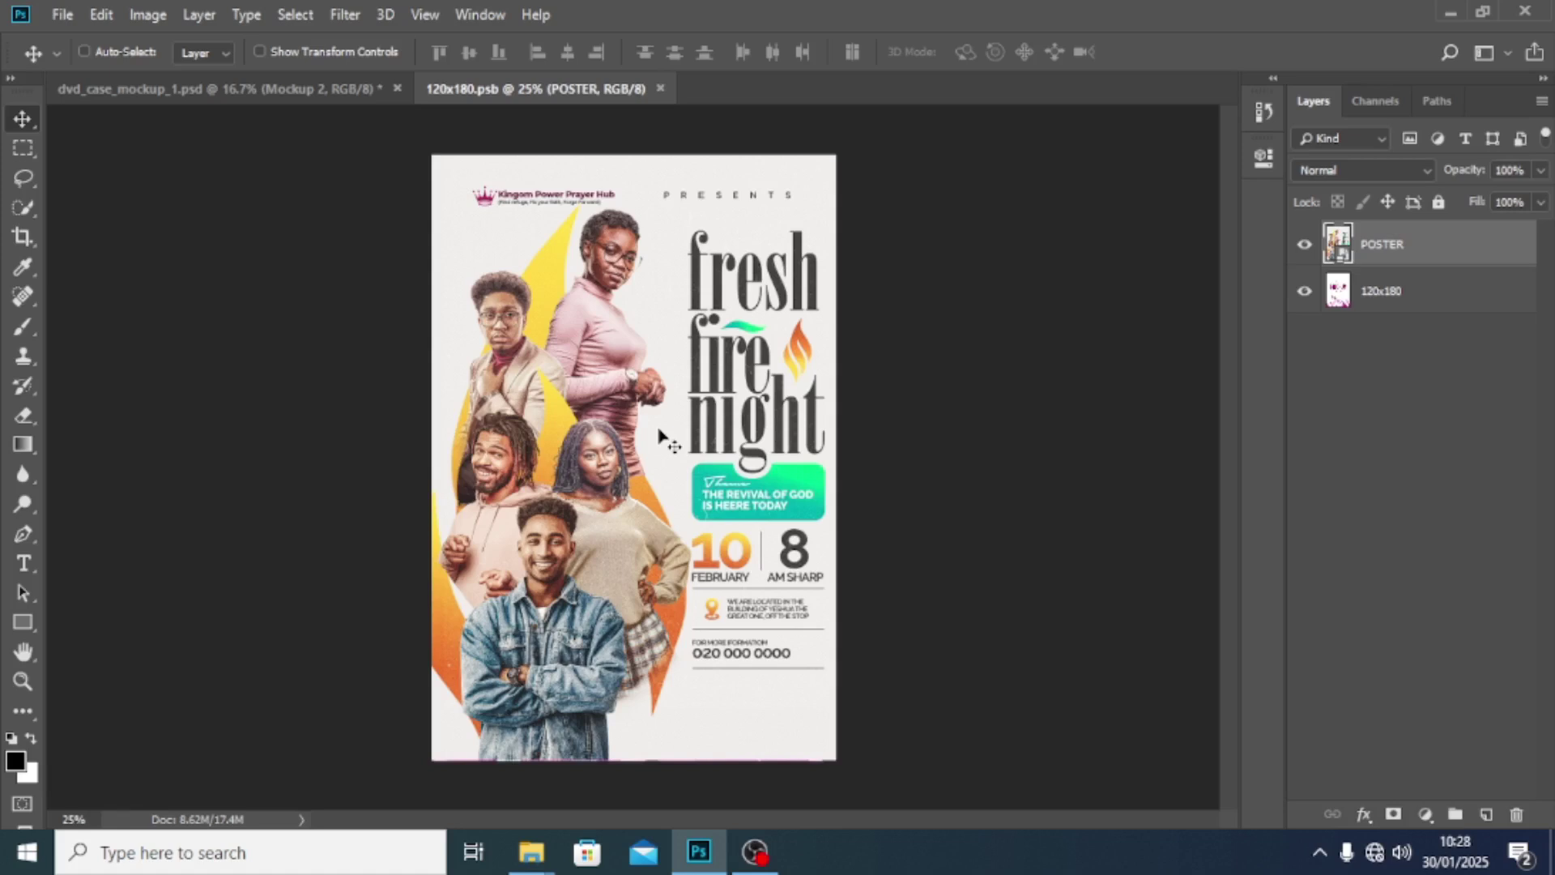
{"action": "key", "text": "ctrl+t"}
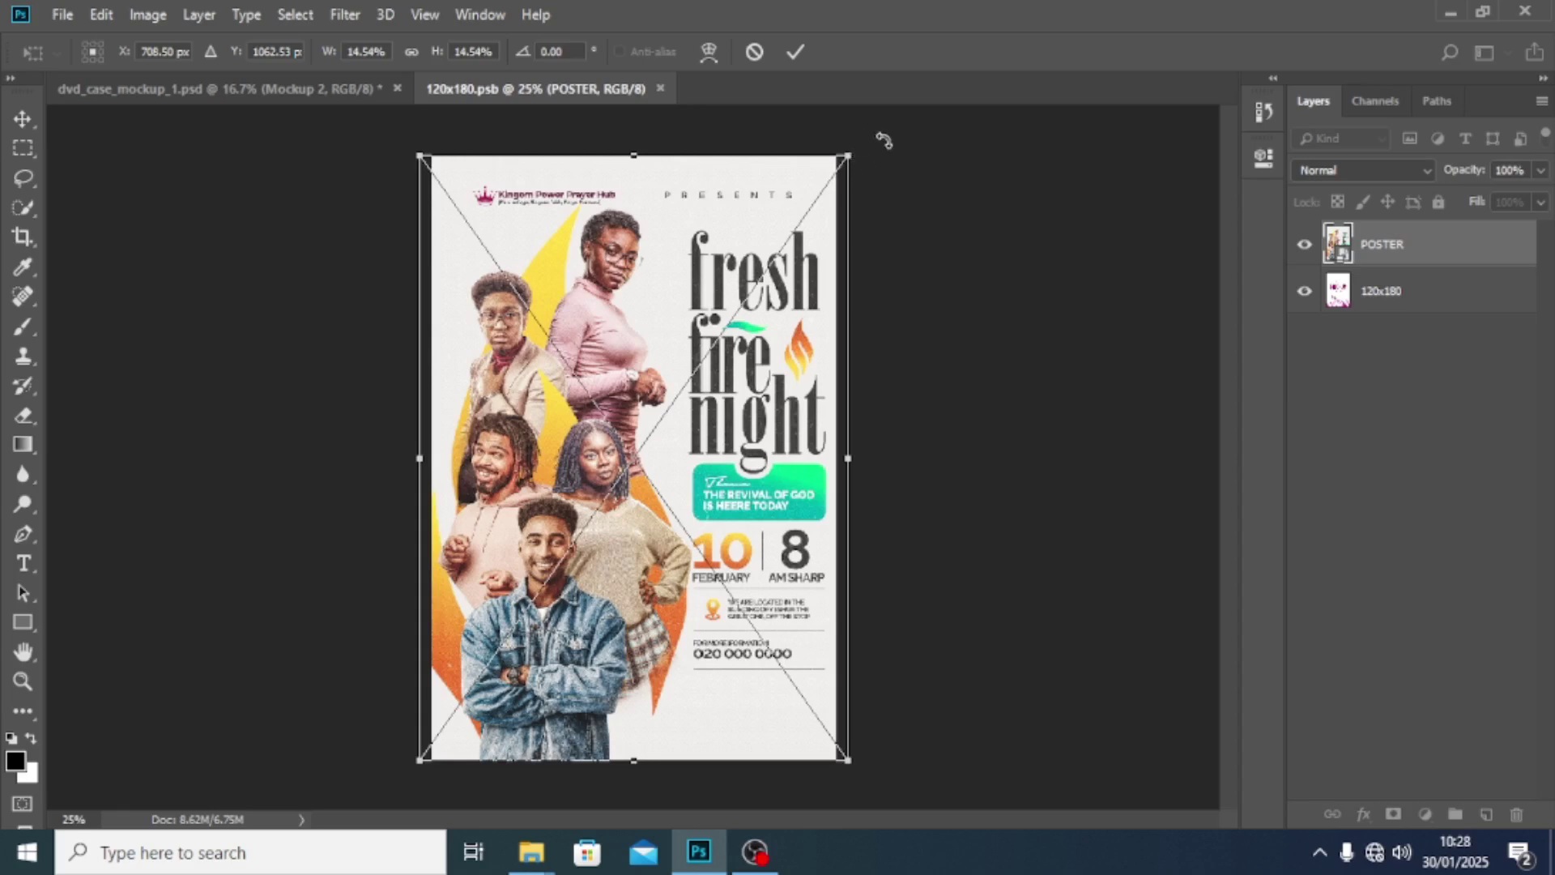
{"action": "key", "text": "Return"}
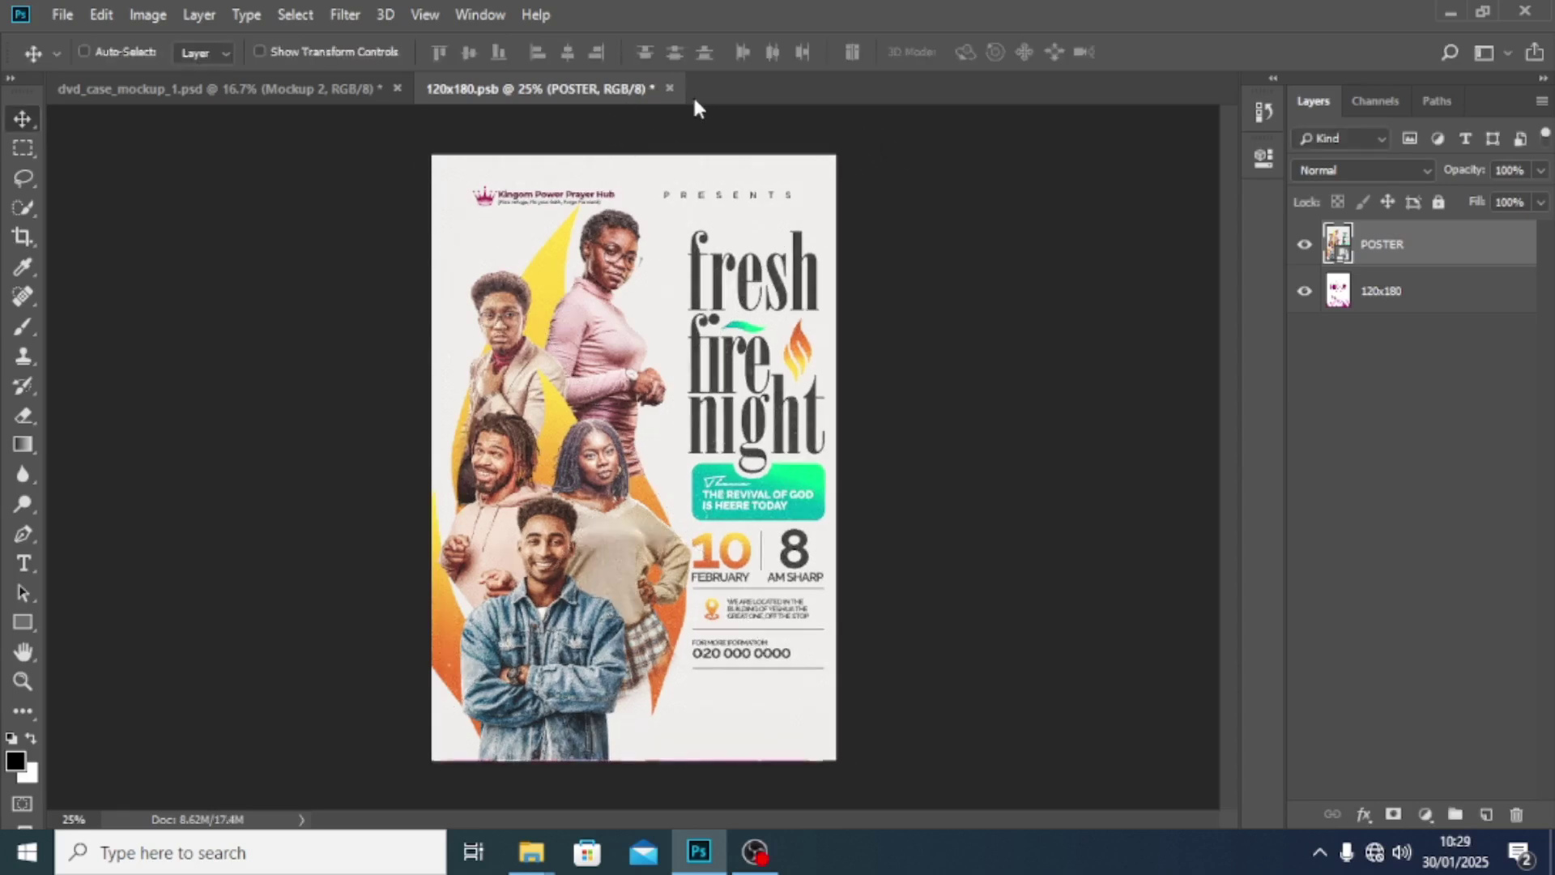
{"action": "key", "text": "ctrl+s"}
{"action": "left_click", "coordinate": [659, 89]}
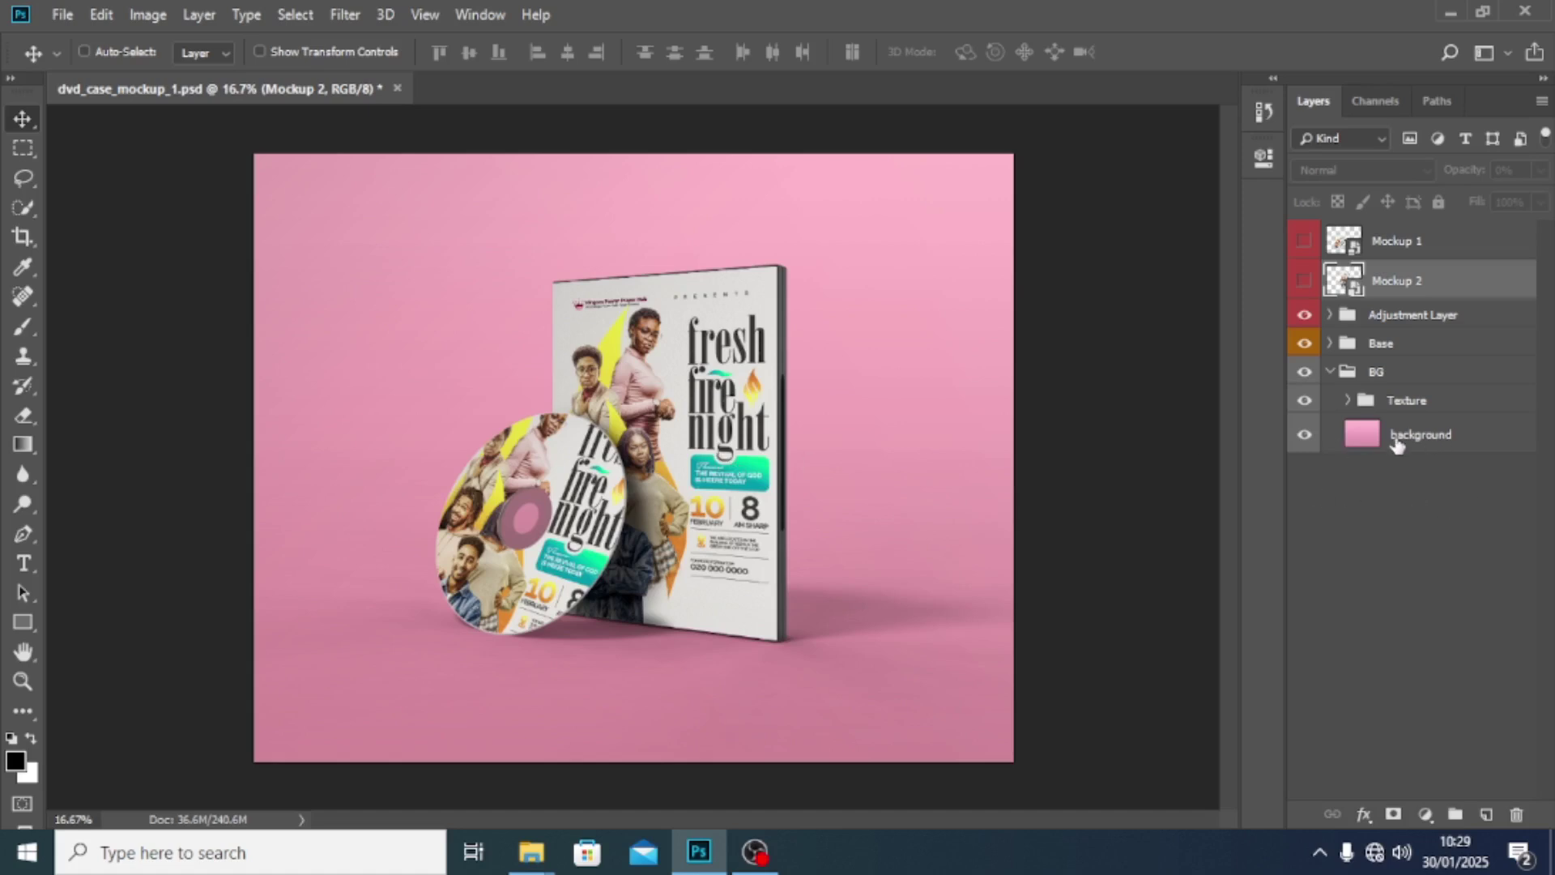
Step: Add a Gradient Map adjustment layer above the Texture group inside the BG group
{"action": "left_click", "coordinate": [1393, 378]}
{"action": "left_click", "coordinate": [1410, 409]}
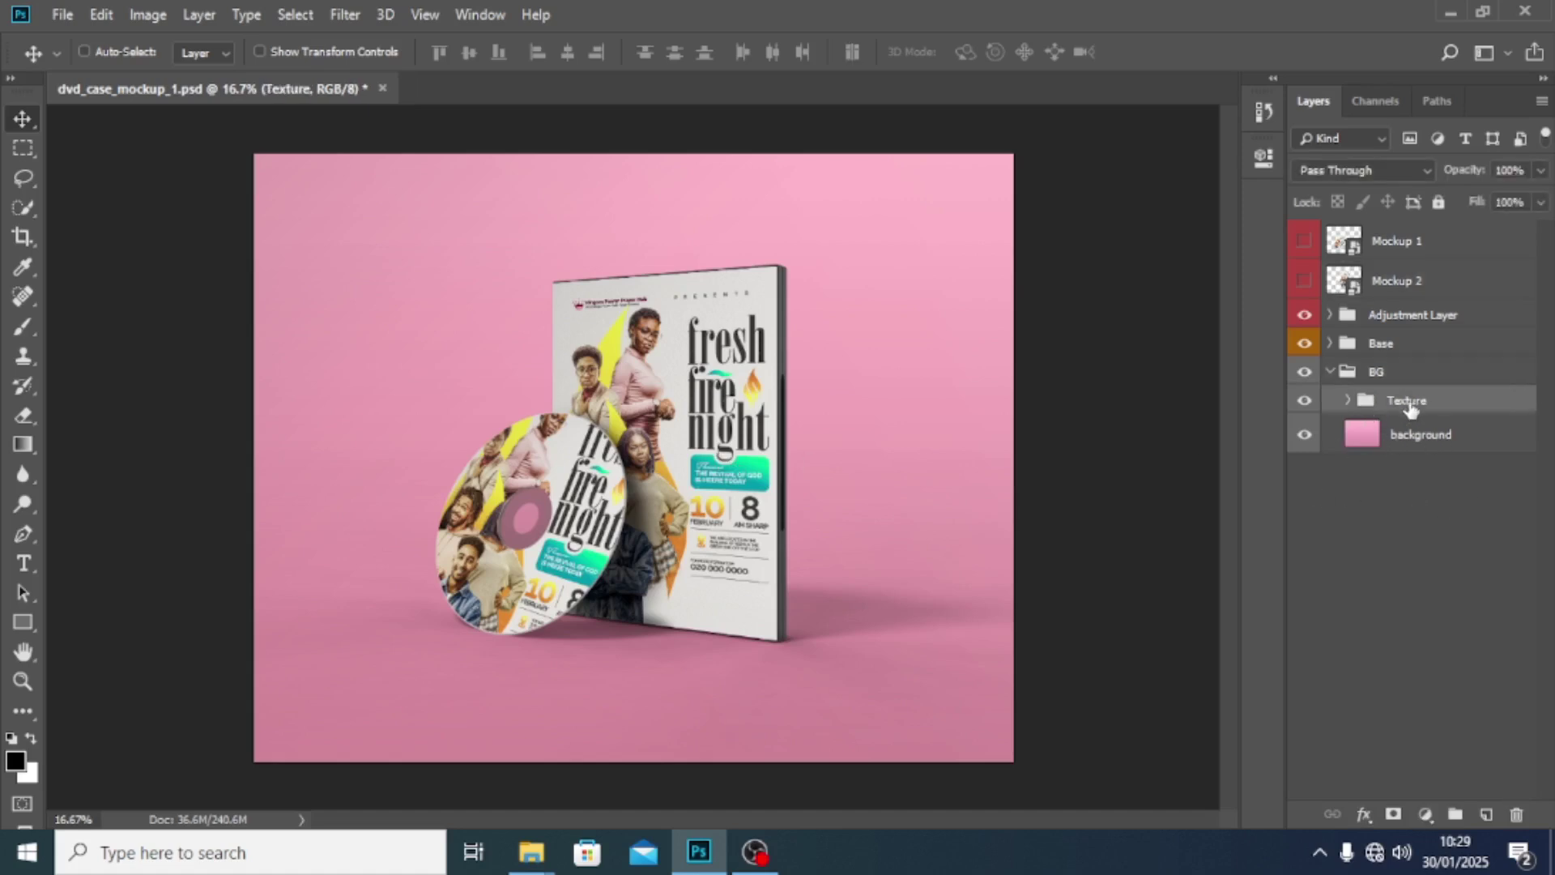
{"action": "left_click", "coordinate": [1425, 814]}
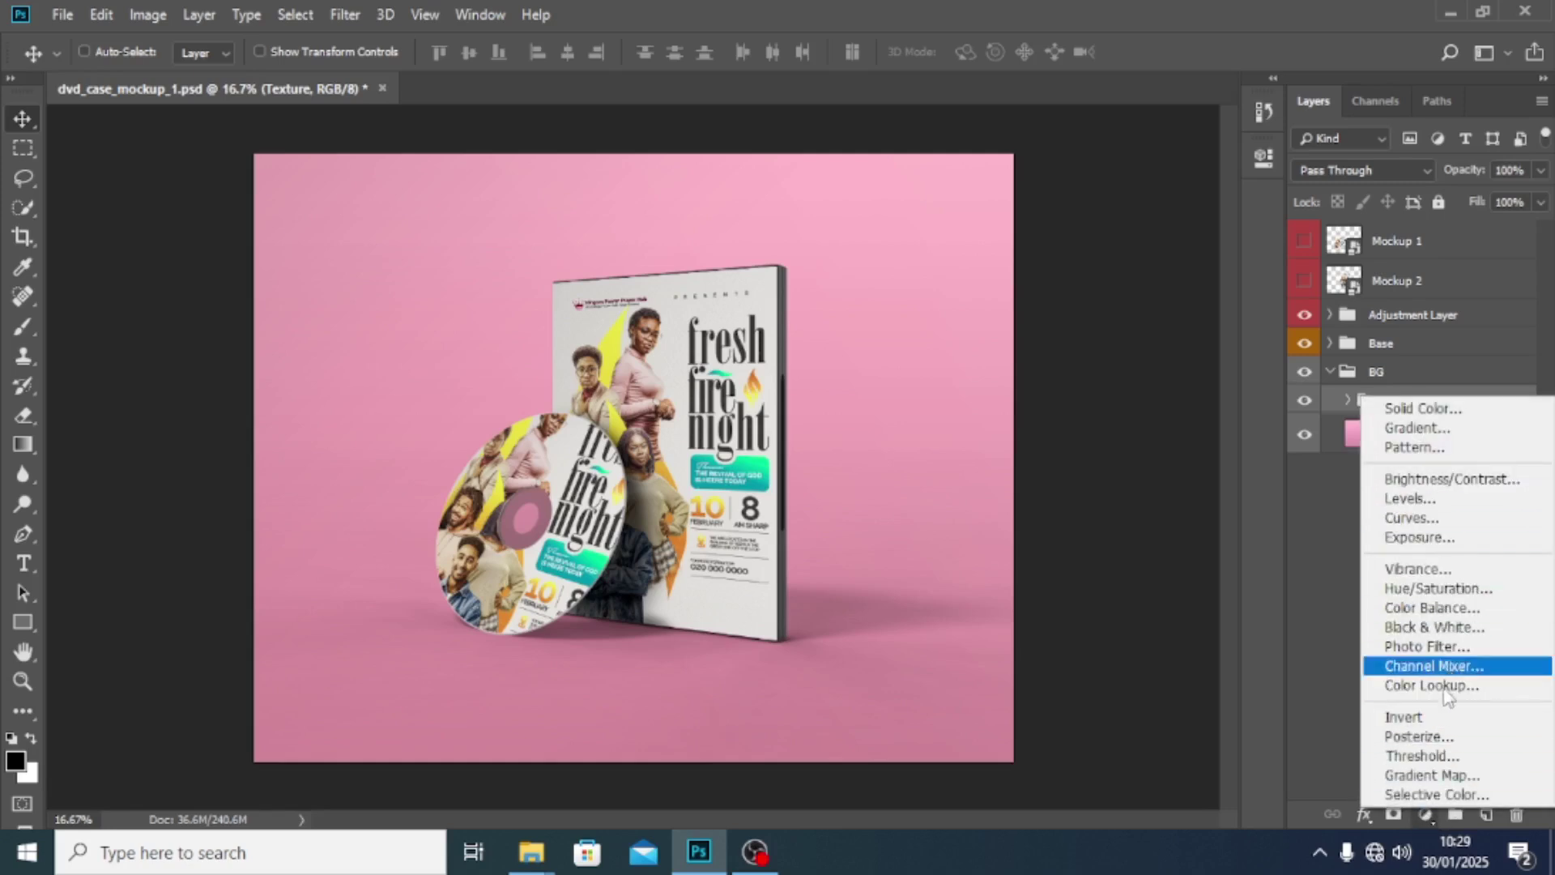
{"action": "left_click", "coordinate": [1432, 776]}
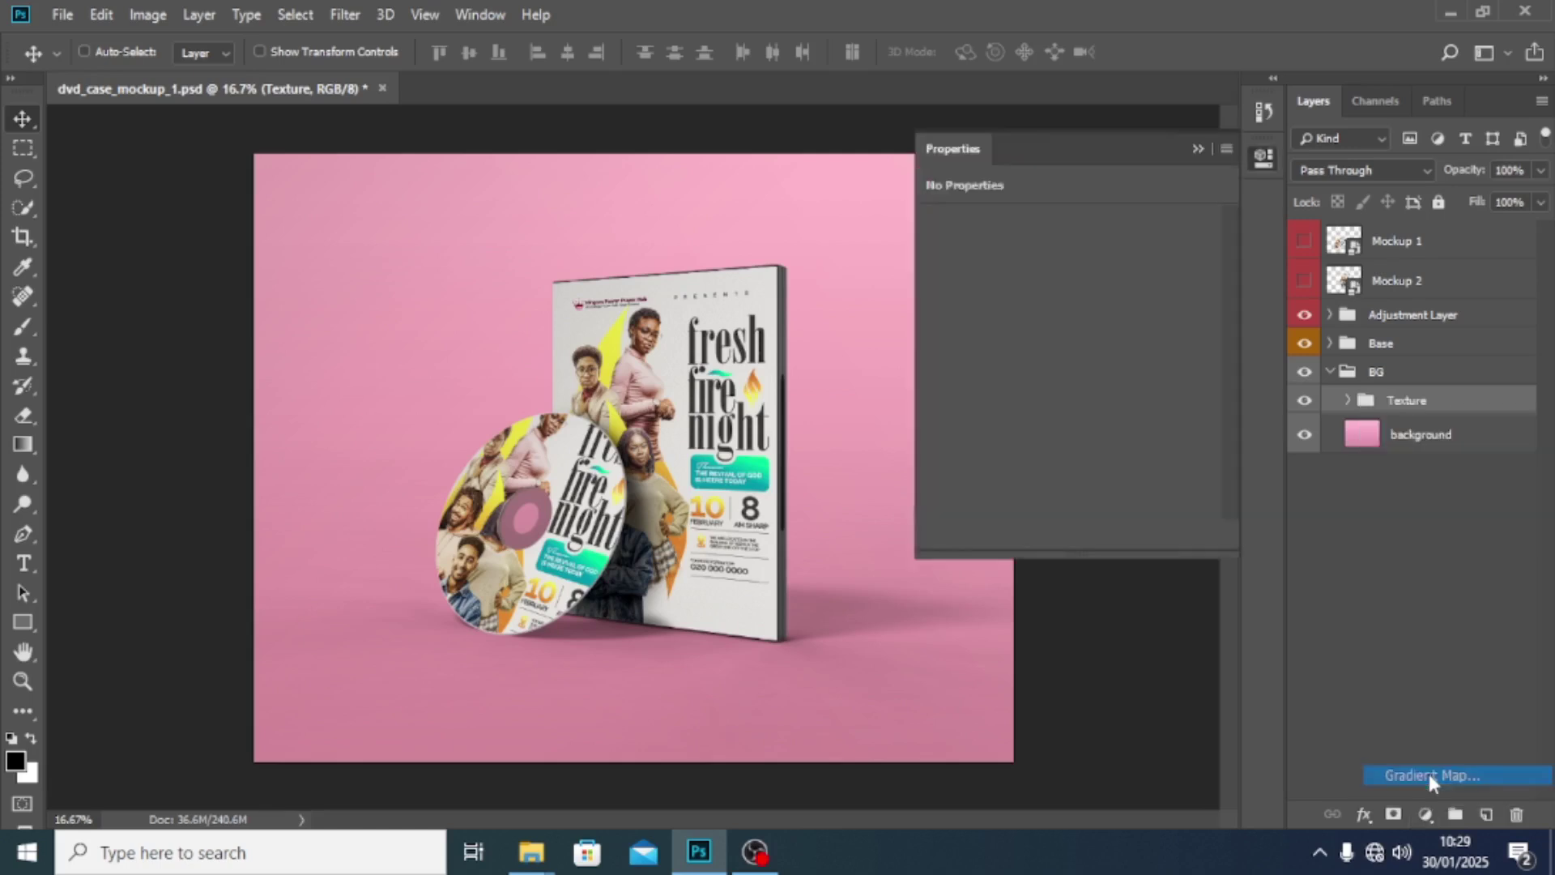
Step: Set the Gradient Map's white end stop to orange ff8706 to recolour the backdrop, and collapse the adjustment's properties
{"action": "left_click", "coordinate": [1075, 236]}
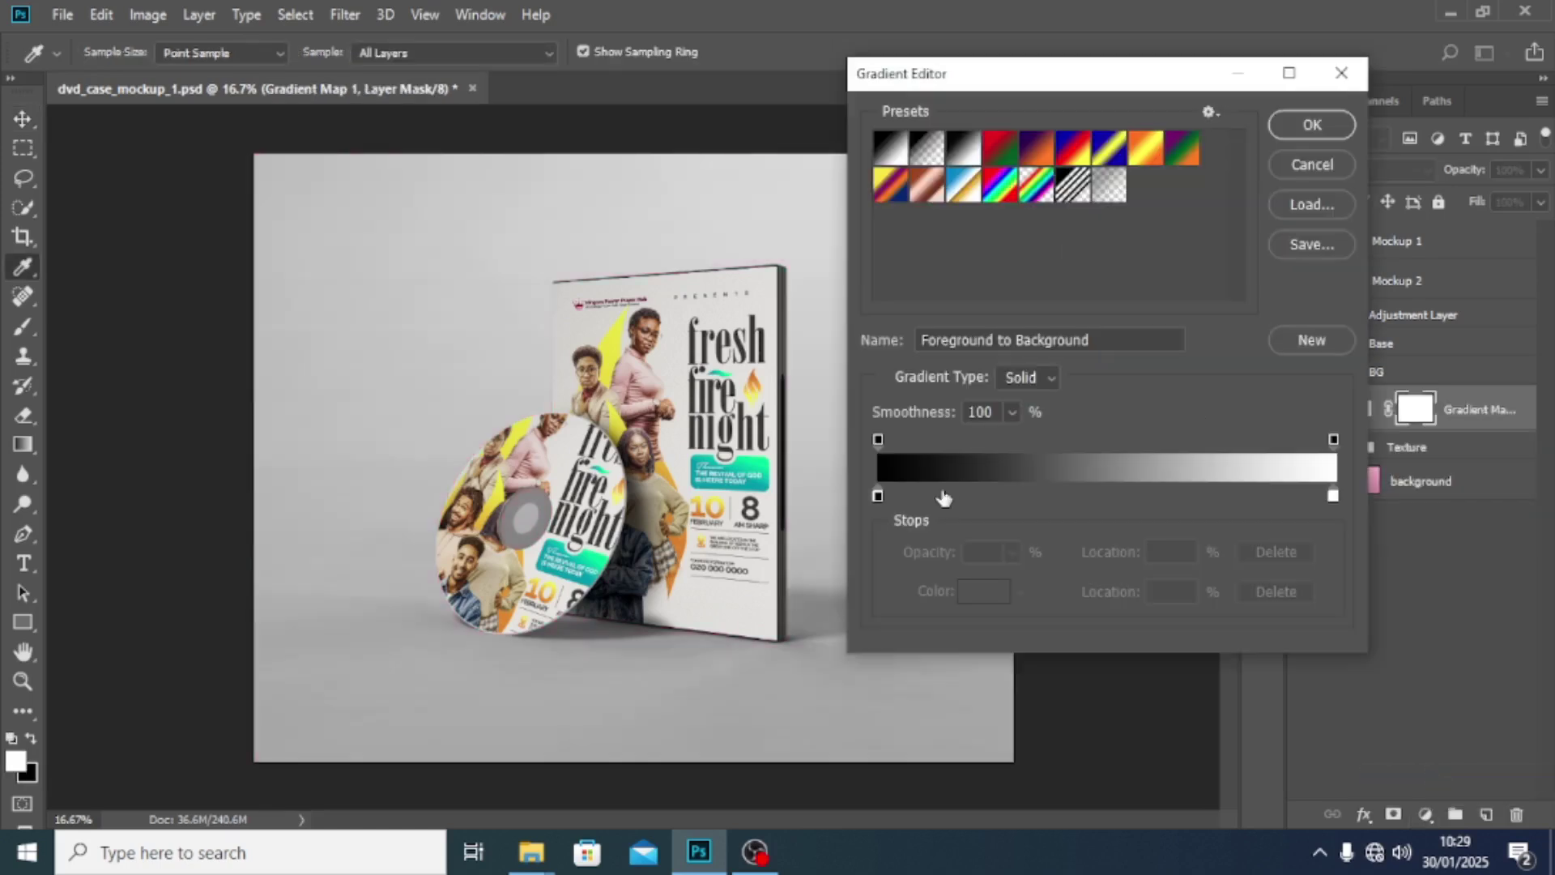
{"action": "double_click", "coordinate": [1333, 495]}
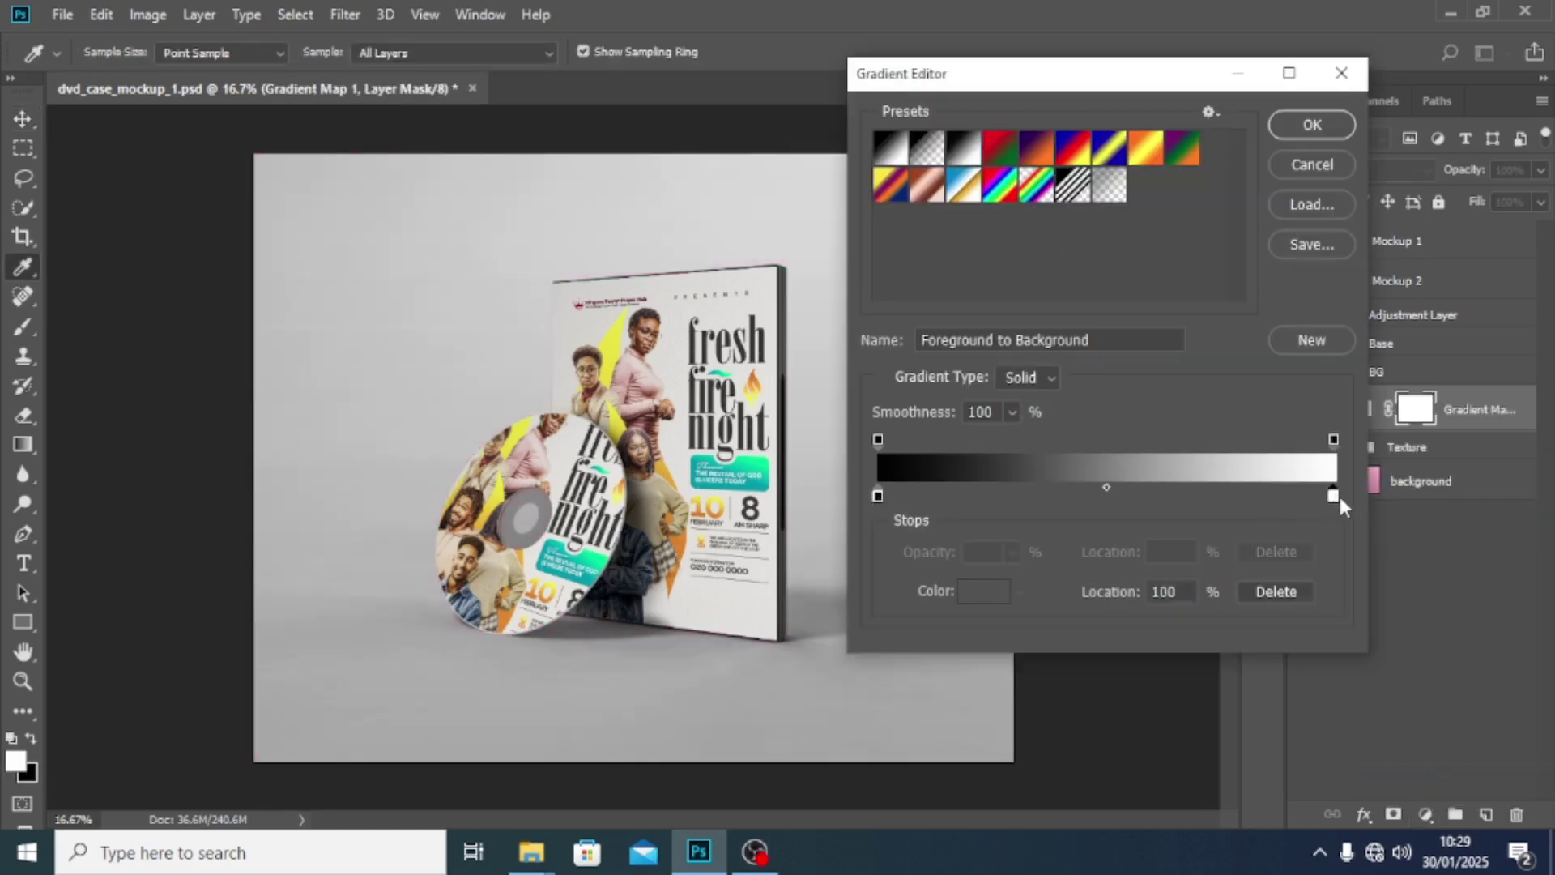
{"action": "type", "text": "ff0000"}
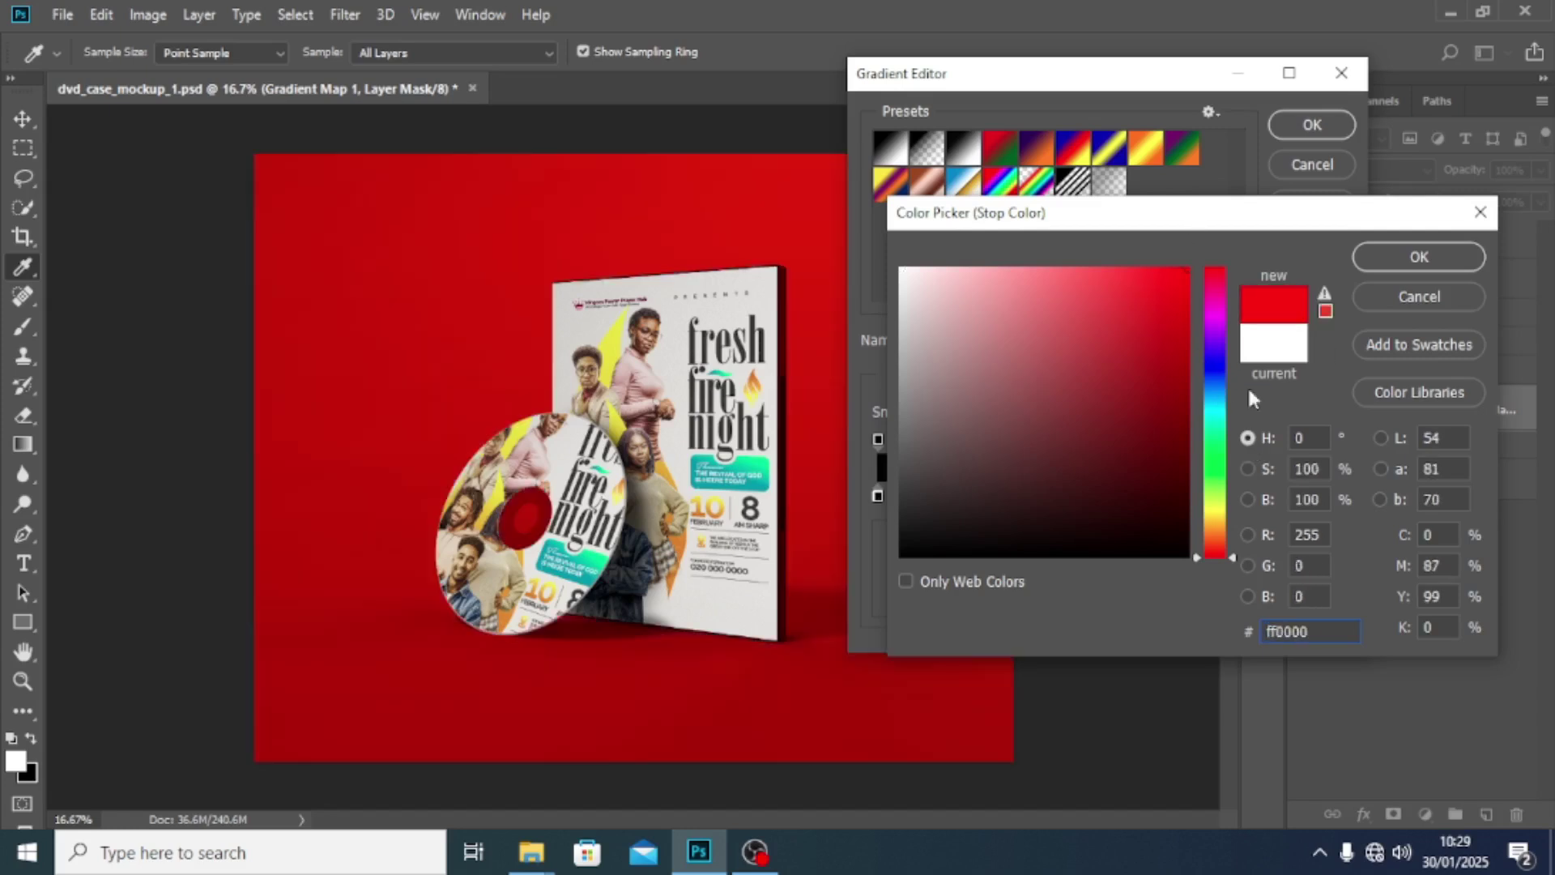
{"action": "left_click", "coordinate": [1210, 416]}
{"action": "left_click_drag", "start_coordinate": [1008, 320], "coordinate": [1010, 268]}
{"action": "left_click", "coordinate": [1214, 524]}
{"action": "left_click_drag", "start_coordinate": [1121, 269], "coordinate": [1172, 285]}
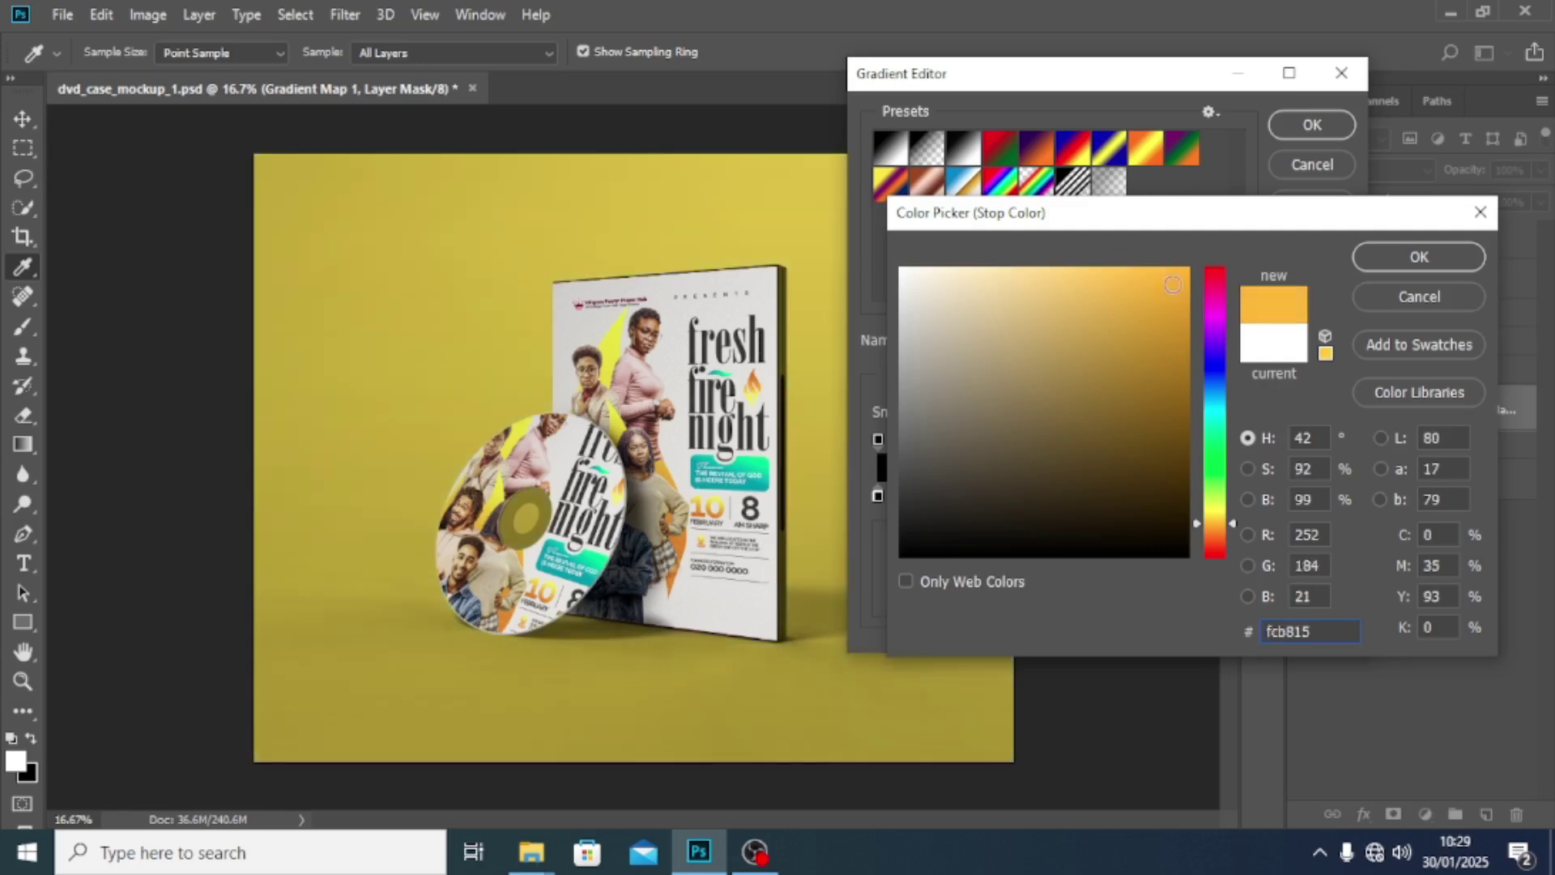
{"action": "left_click", "coordinate": [1214, 533]}
{"action": "left_click", "coordinate": [1182, 268]}
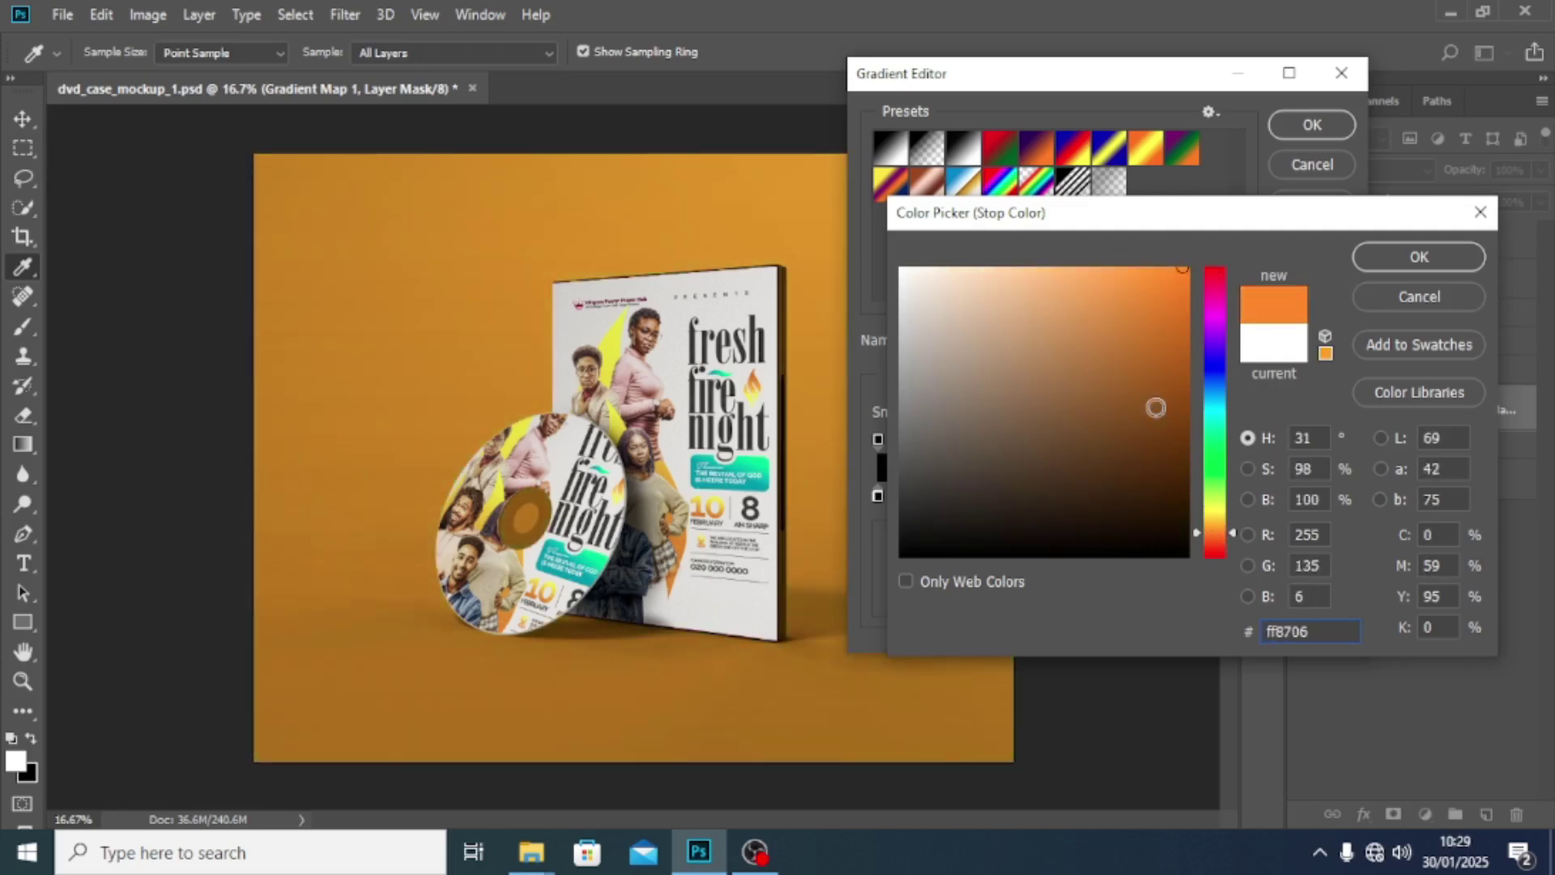
{"action": "left_click", "coordinate": [1398, 261]}
{"action": "left_click", "coordinate": [1299, 130]}
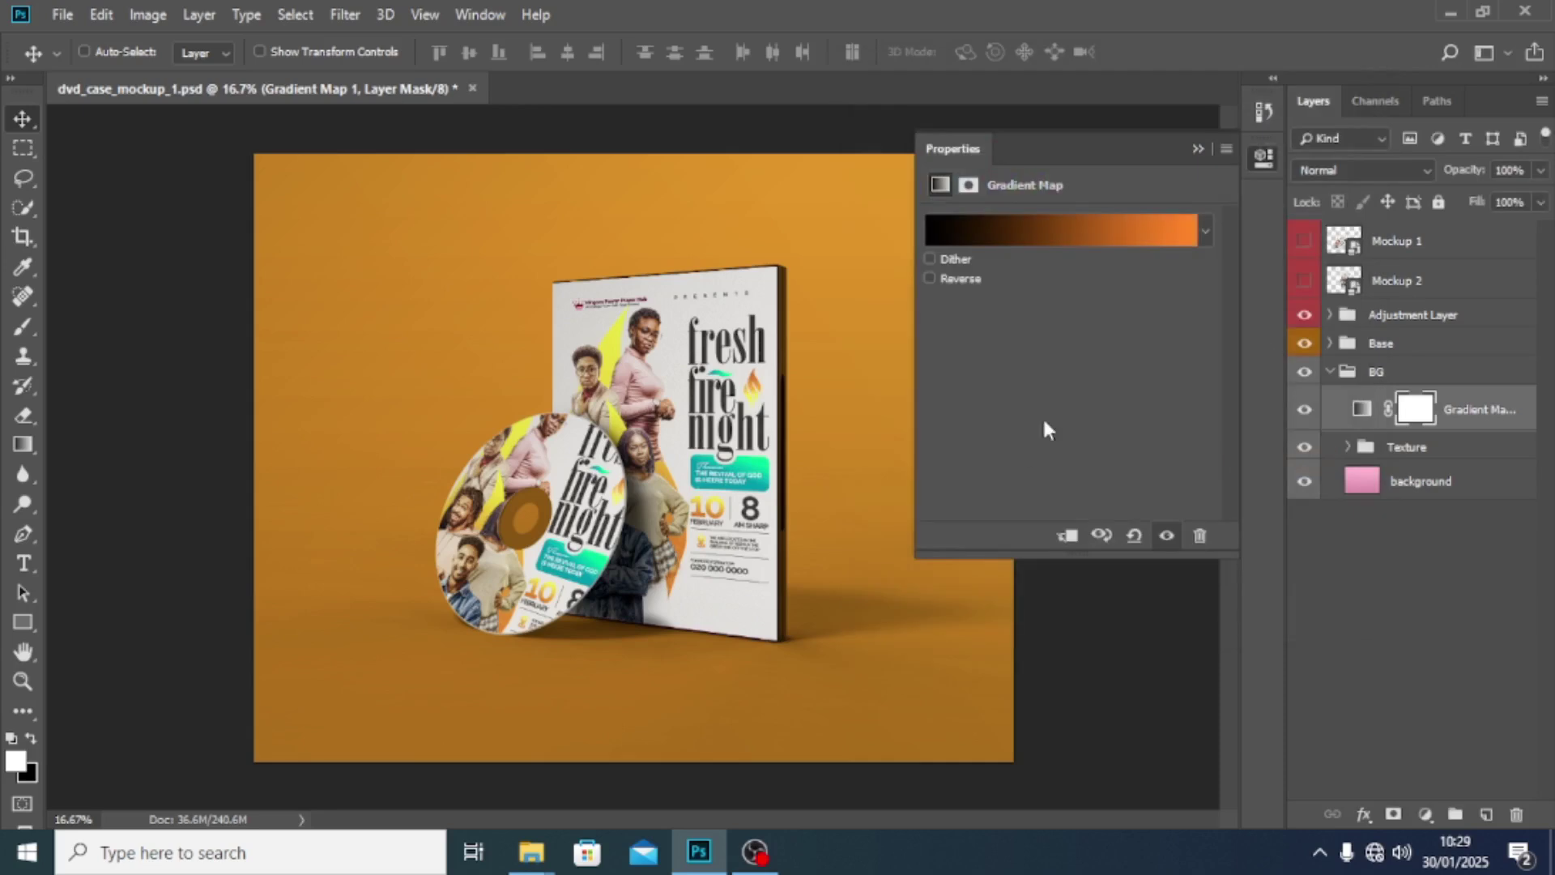
{"action": "left_click", "coordinate": [1198, 148]}
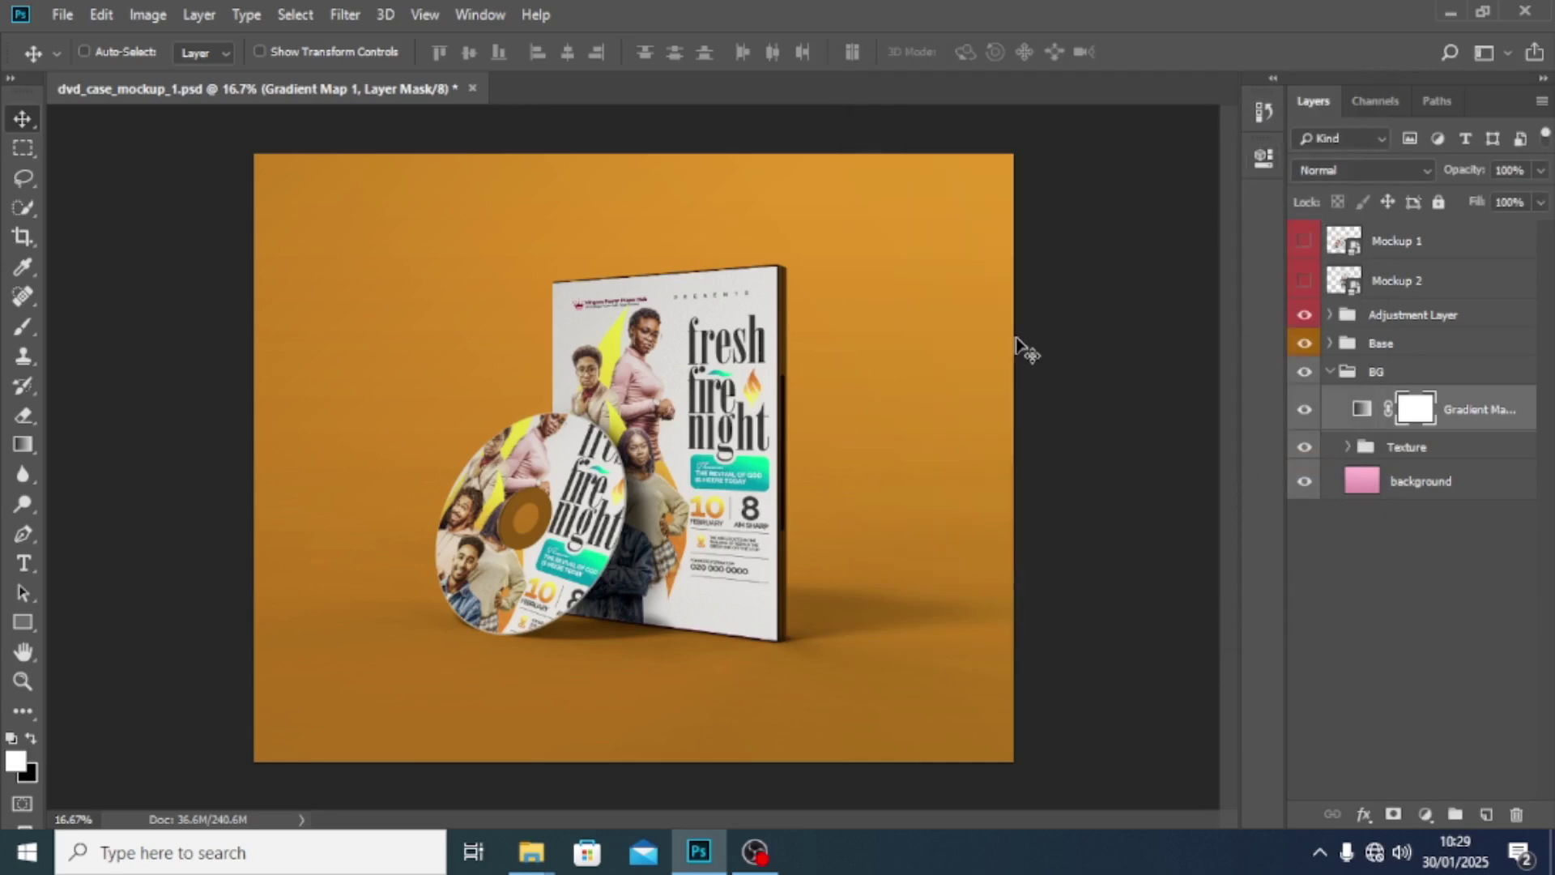
Step: Undock the dvd_case_mockup_1.psd document and close it
{"action": "left_click_drag", "start_coordinate": [368, 90], "coordinate": [366, 180]}
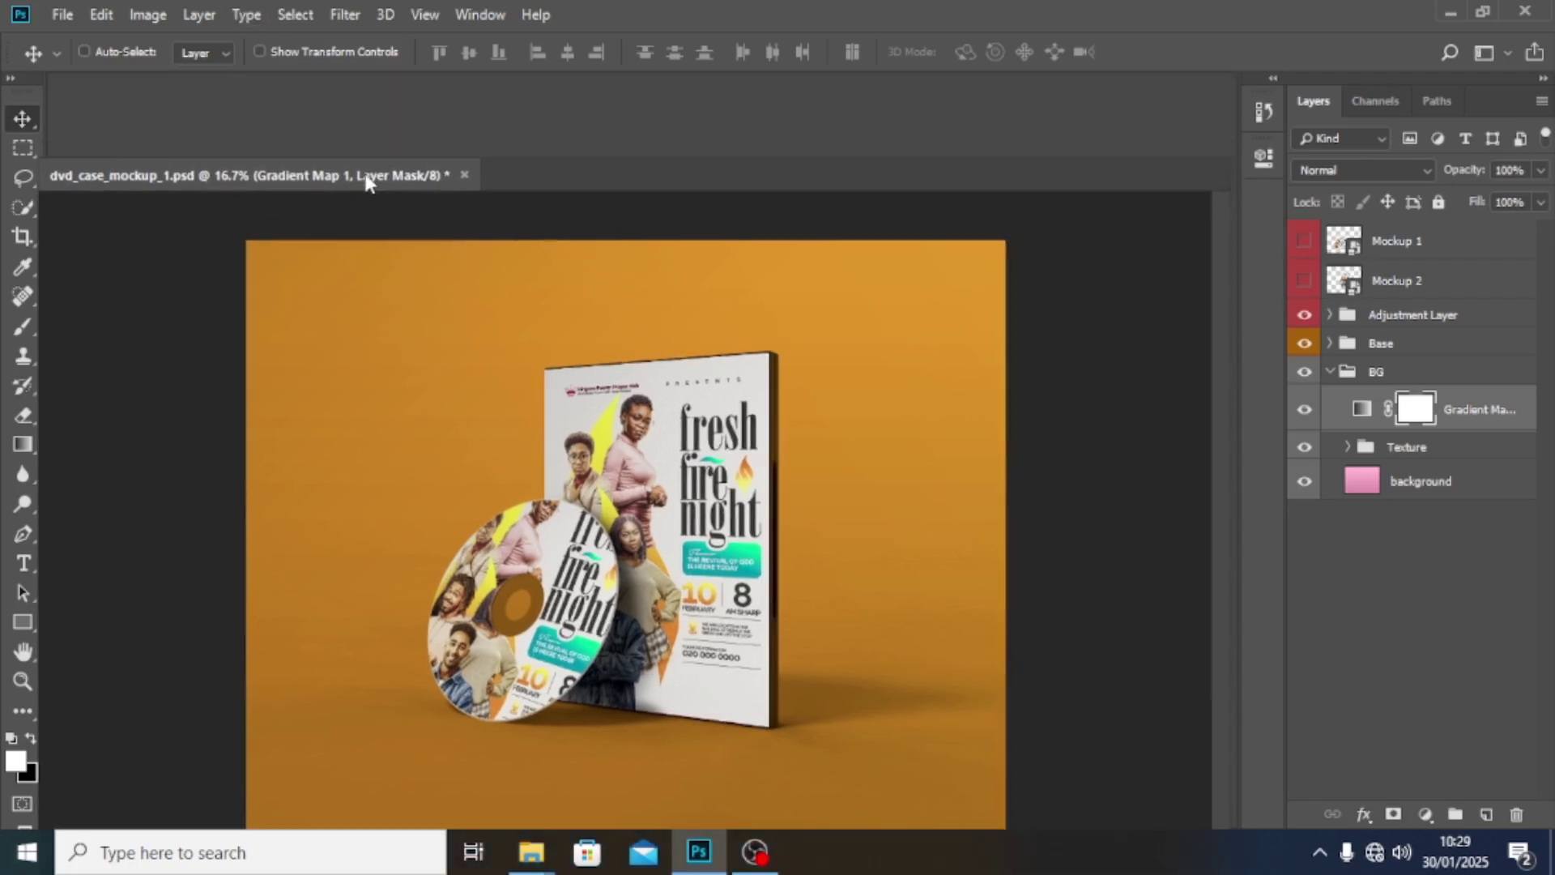
{"action": "left_click", "coordinate": [784, 176]}
{"action": "left_click", "coordinate": [758, 332]}
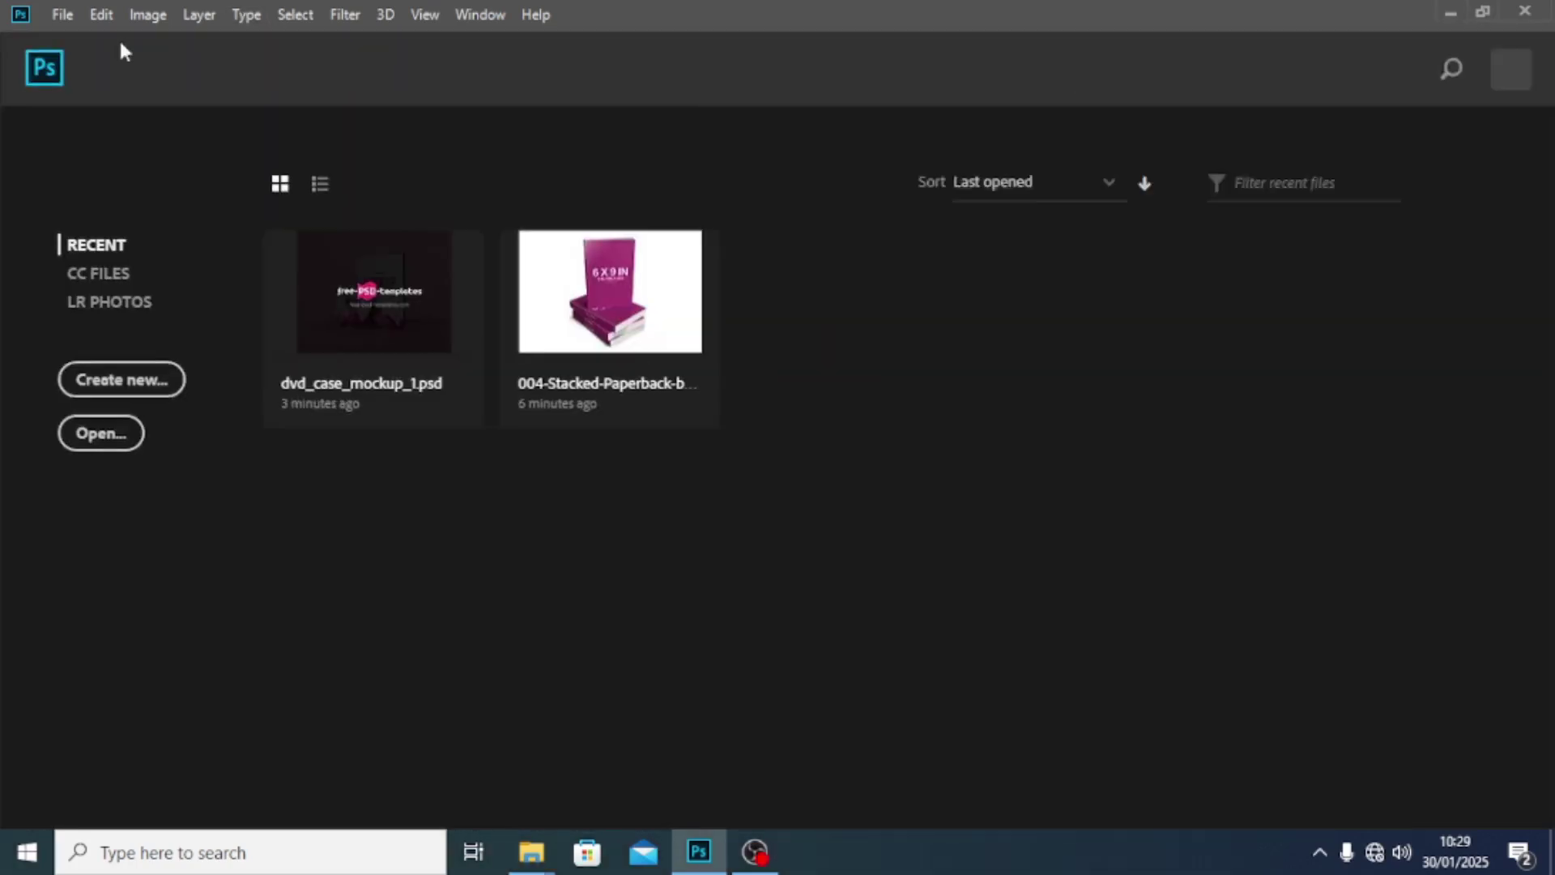
Step: Clear the list of recently opened files
{"action": "left_click", "coordinate": [63, 14]}
{"action": "mouse_move", "coordinate": [79, 150]}
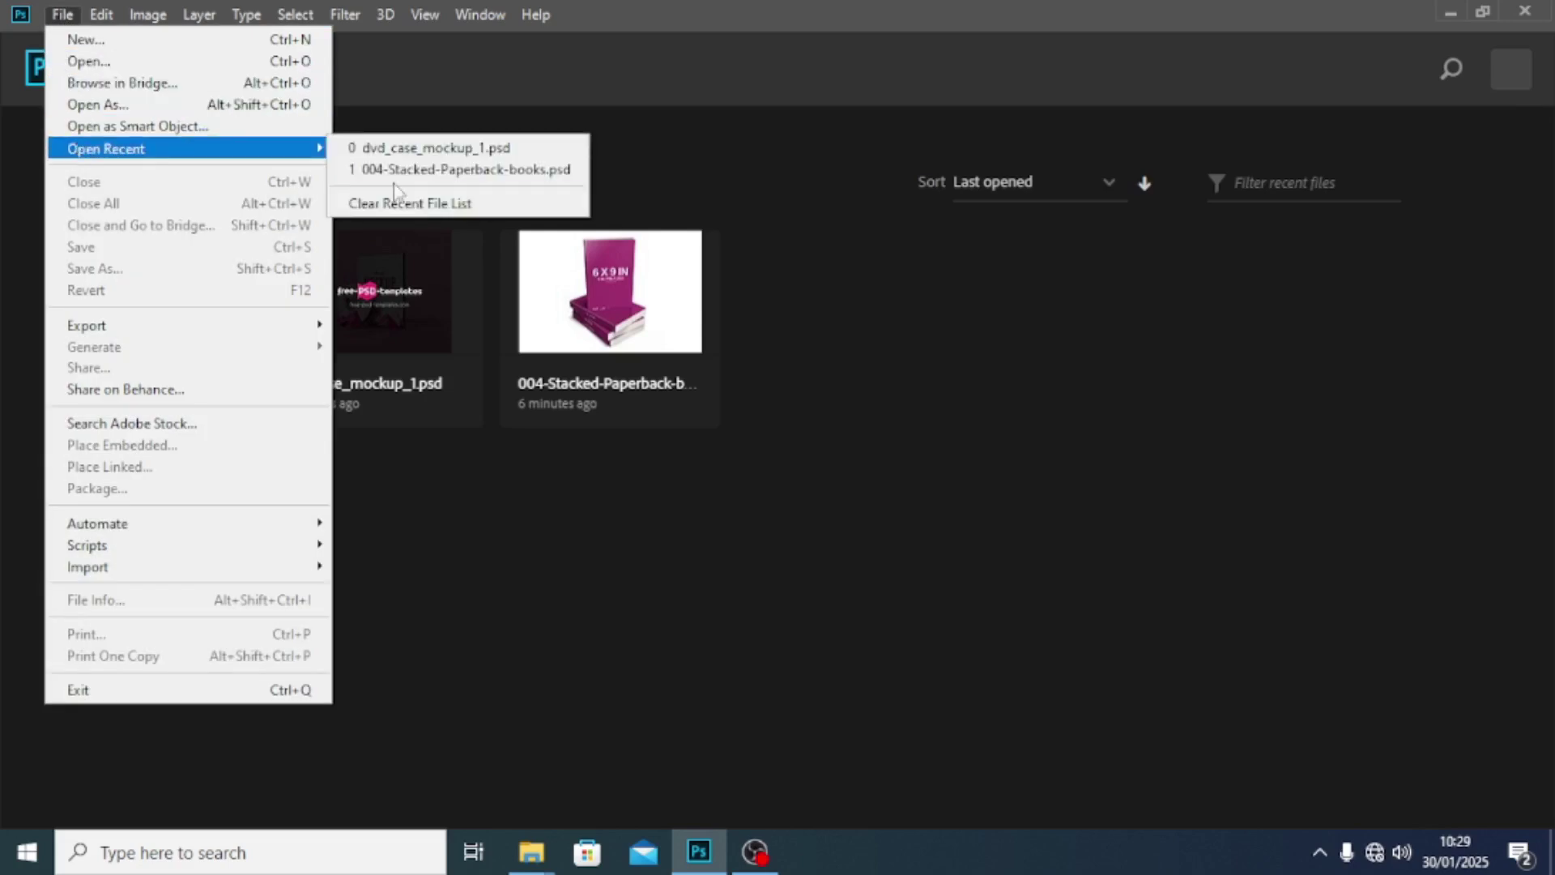
{"action": "left_click", "coordinate": [506, 208]}
Step: Switch to File Explorer and open the T-Shirt MockUp PSD 2 folder within T-Shirt-MockUp-PSD-2
{"action": "mouse_move", "coordinate": [532, 850]}
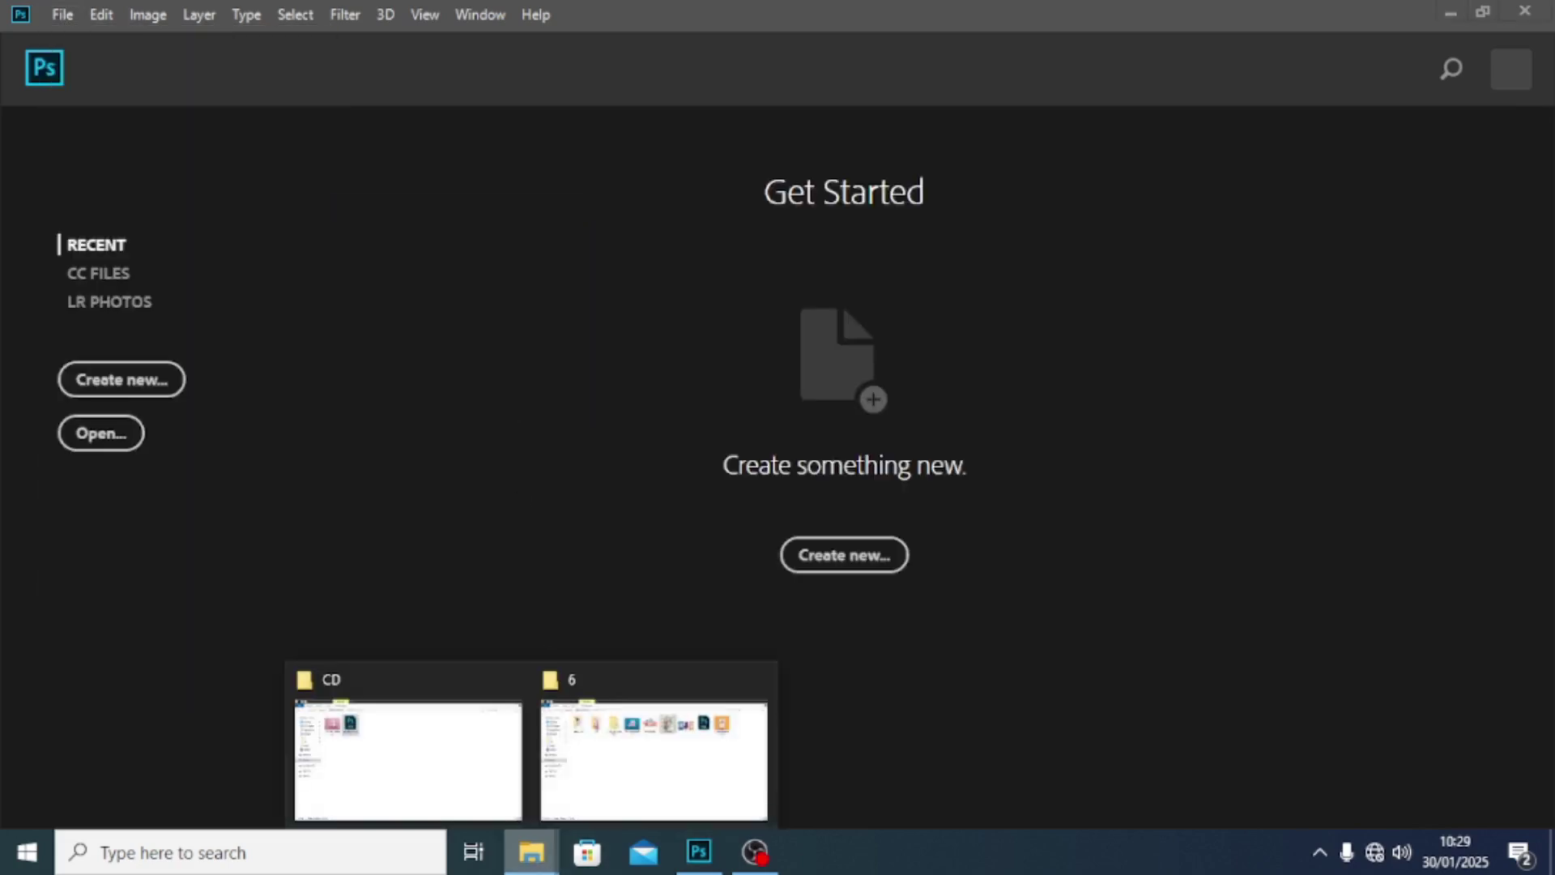
{"action": "left_click", "coordinate": [607, 776]}
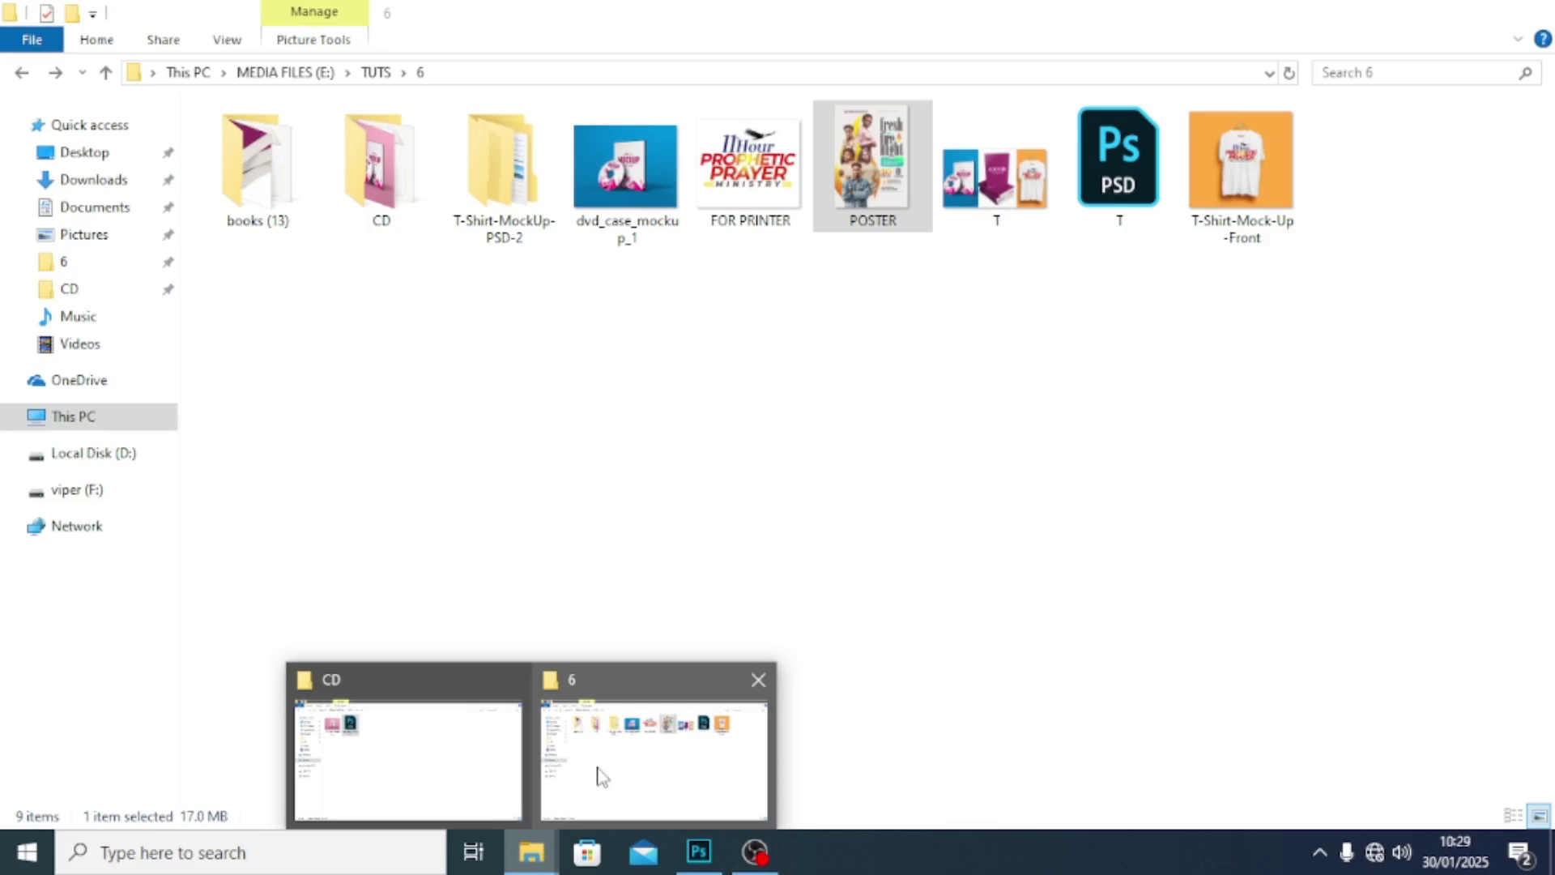
{"action": "left_click", "coordinate": [513, 190]}
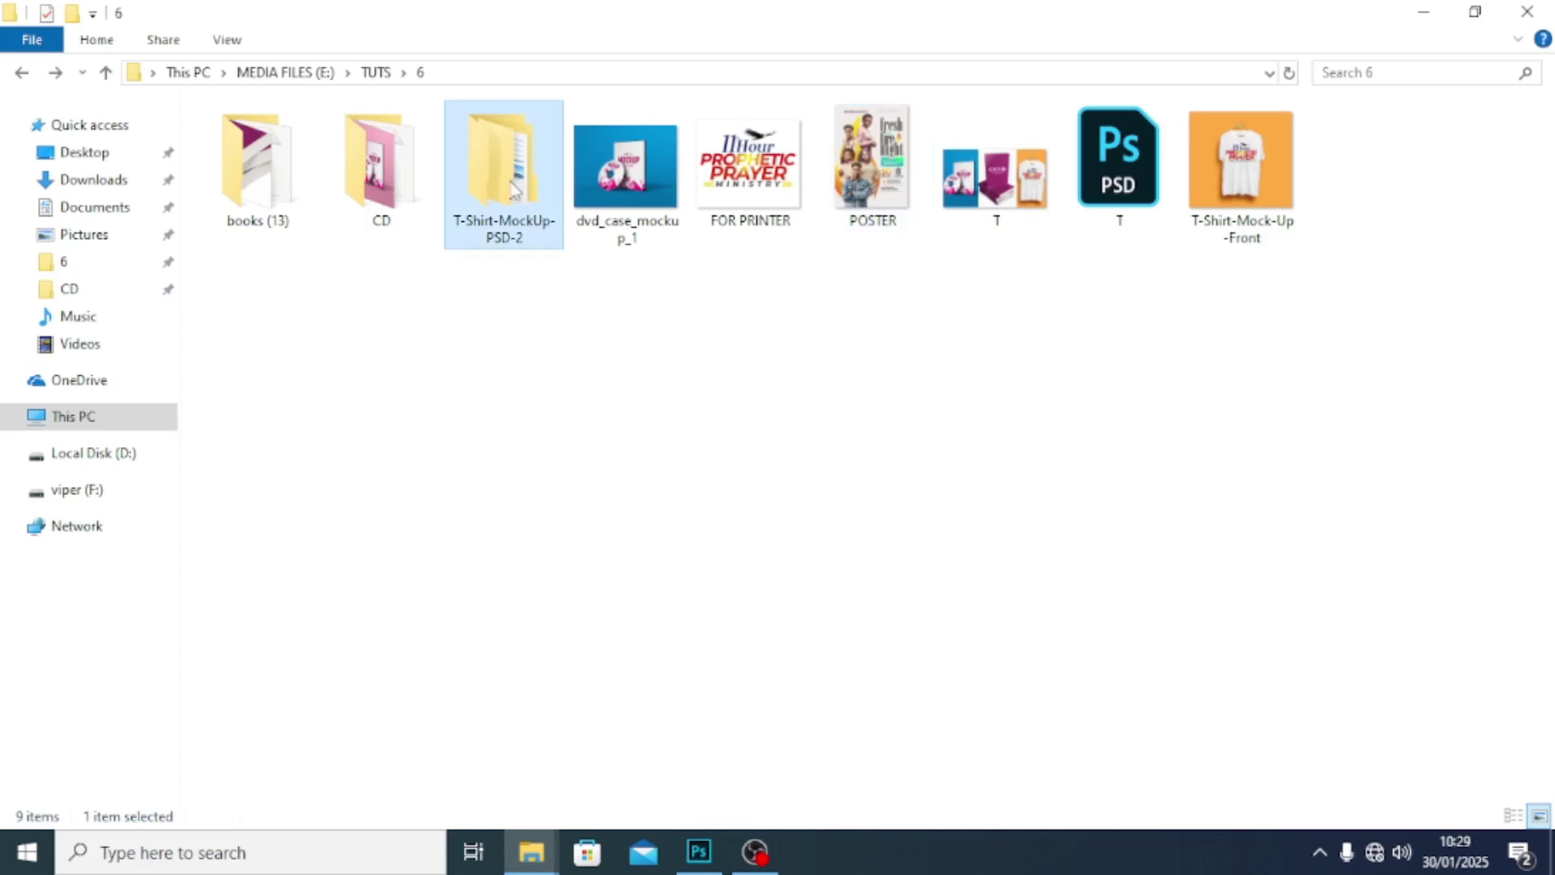
{"action": "double_click", "coordinate": [517, 193]}
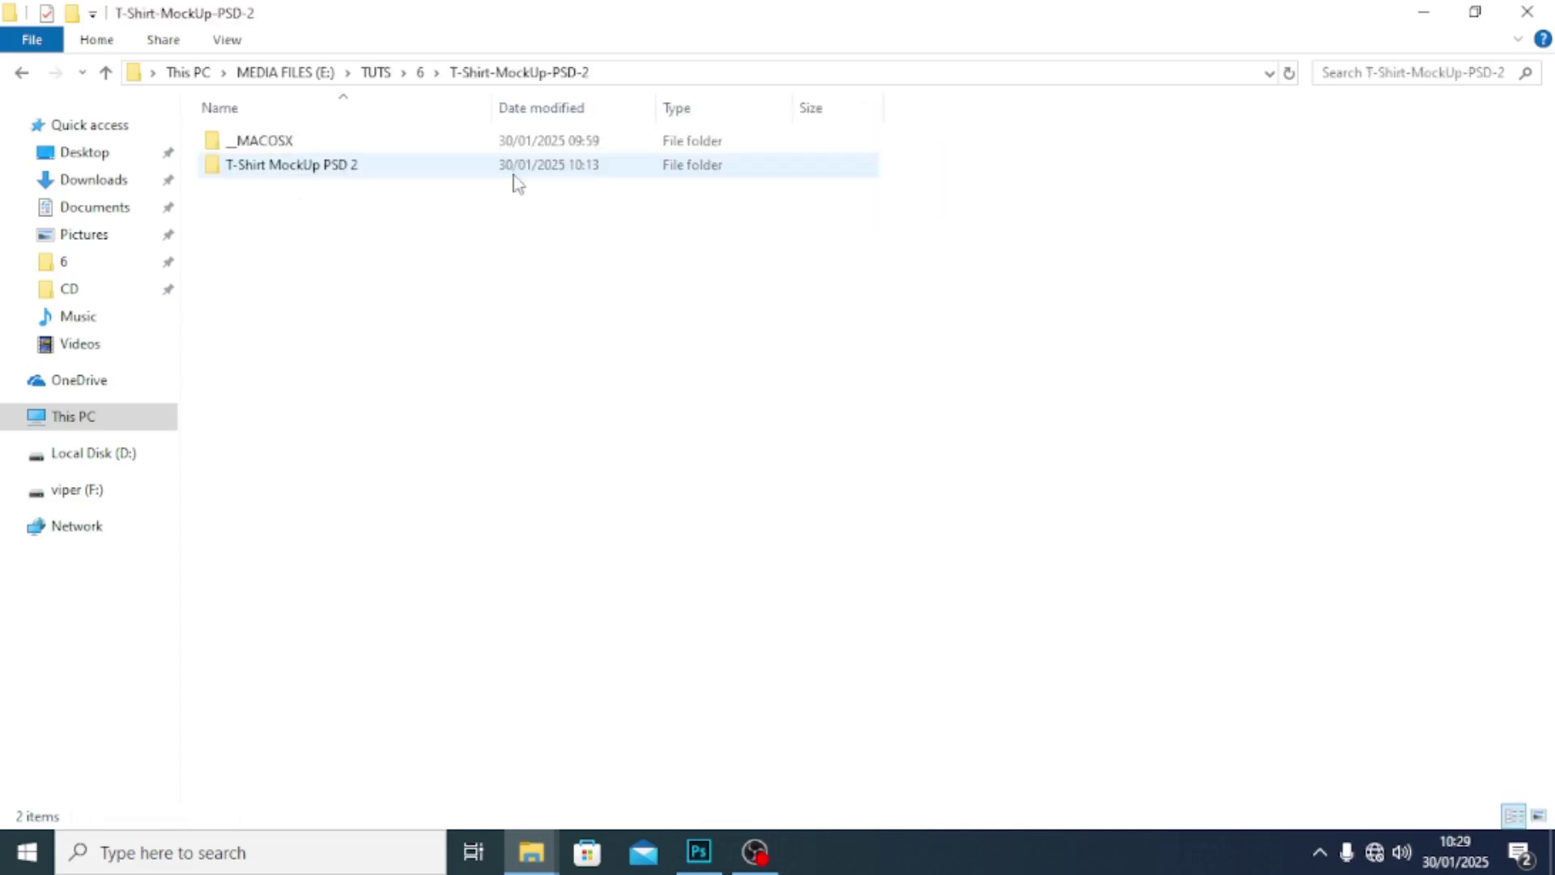
{"action": "double_click", "coordinate": [287, 167]}
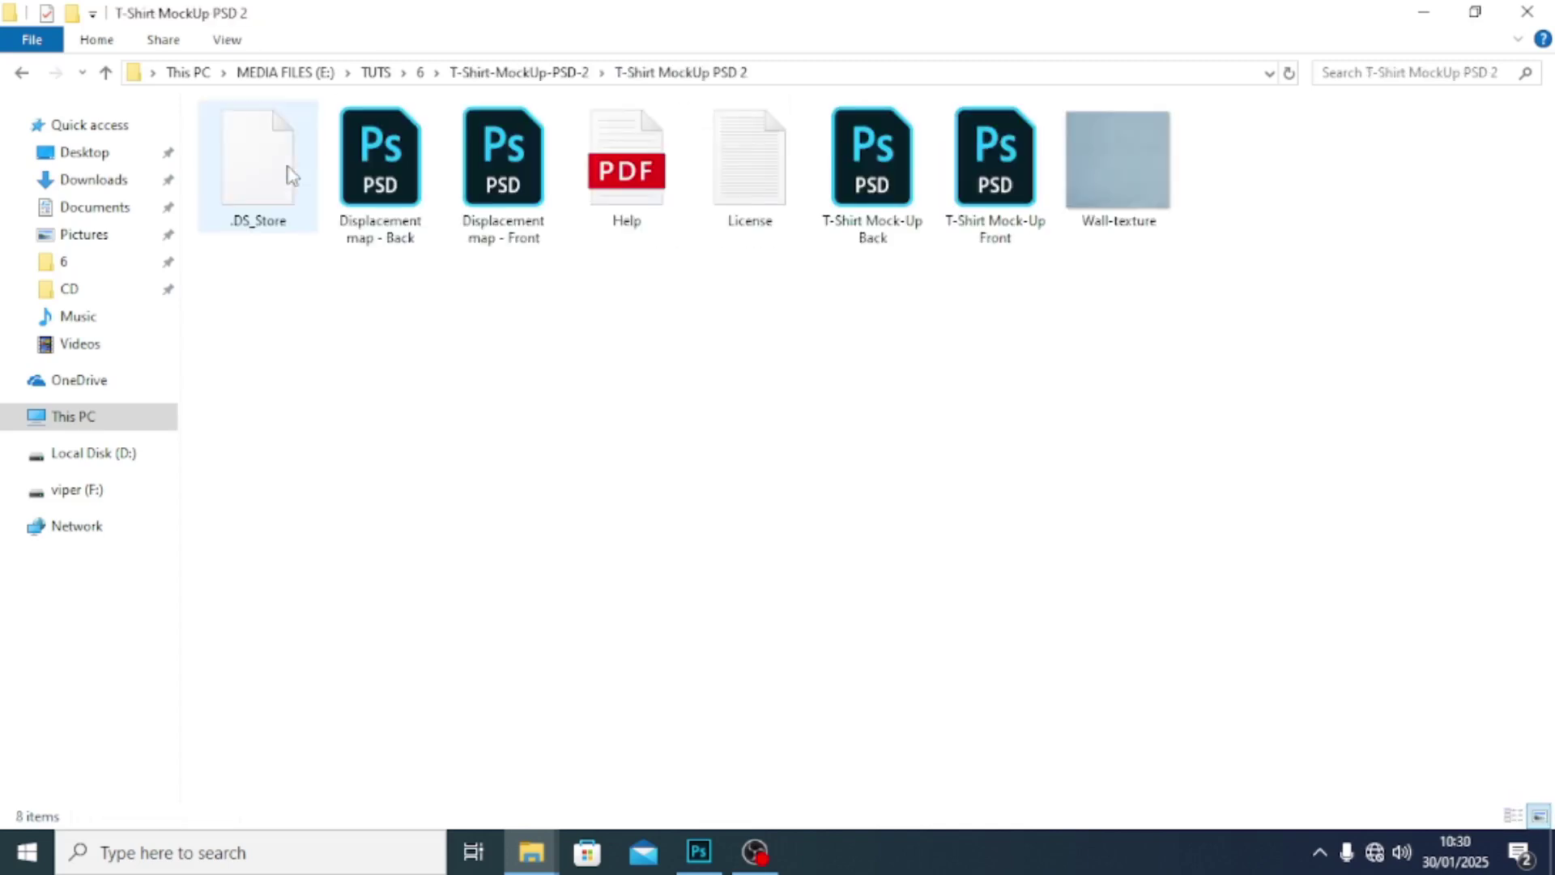
{"action": "left_click", "coordinate": [502, 186]}
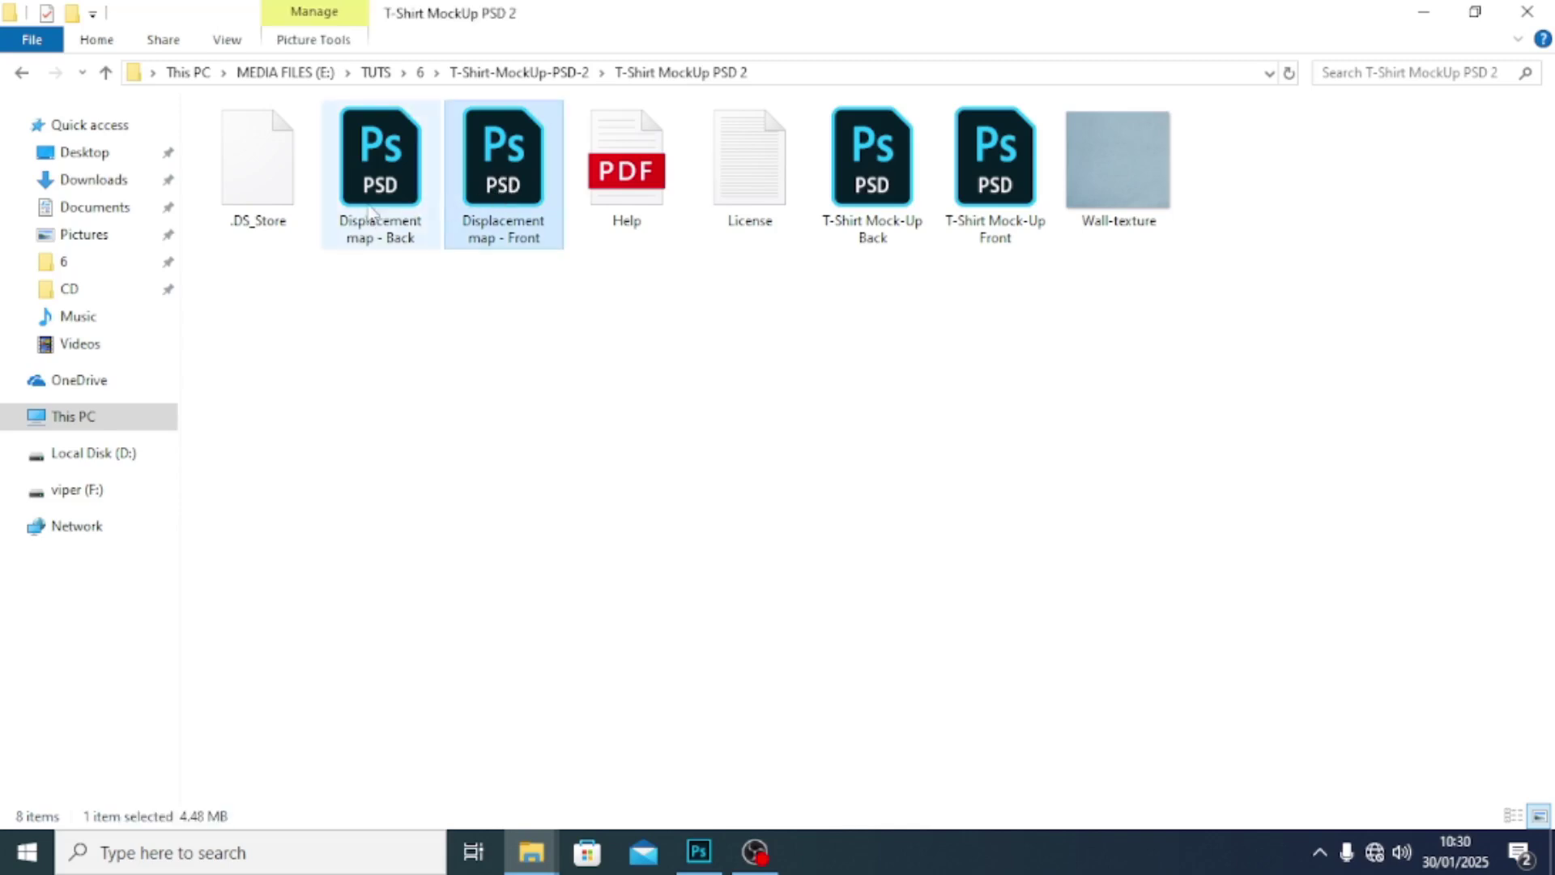
{"action": "left_click", "coordinate": [405, 206]}
{"action": "left_click", "coordinate": [494, 191]}
{"action": "left_click", "coordinate": [369, 199]}
{"action": "left_click", "coordinate": [482, 186]}
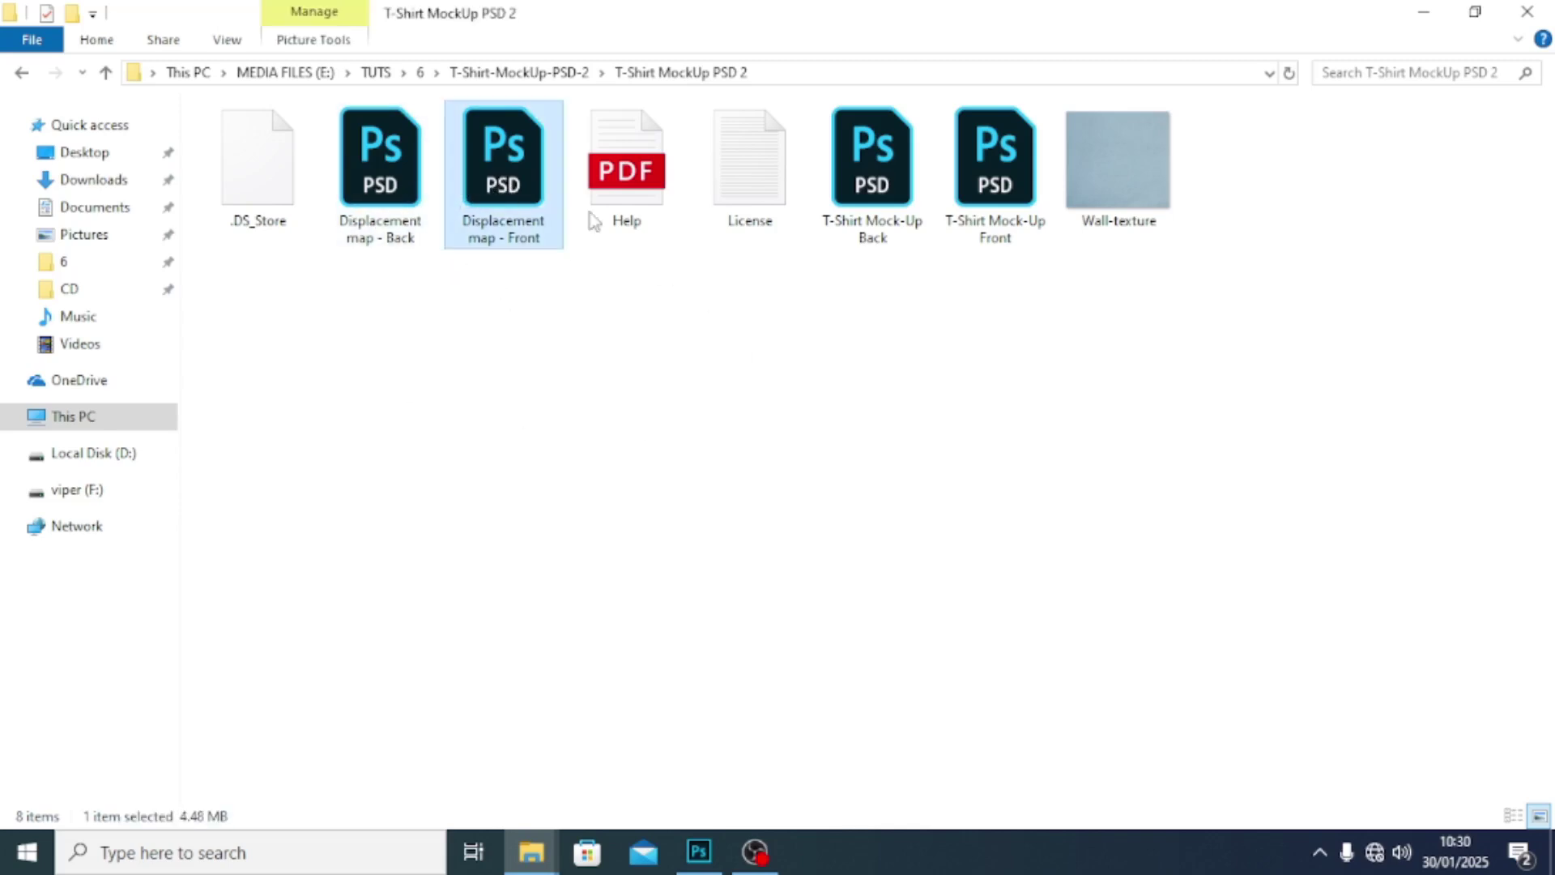
Step: Open the T-Shirt Mock-Up Back and T-Shirt Mock-Up Front PSD files in Photoshop
{"action": "left_click", "coordinate": [881, 192]}
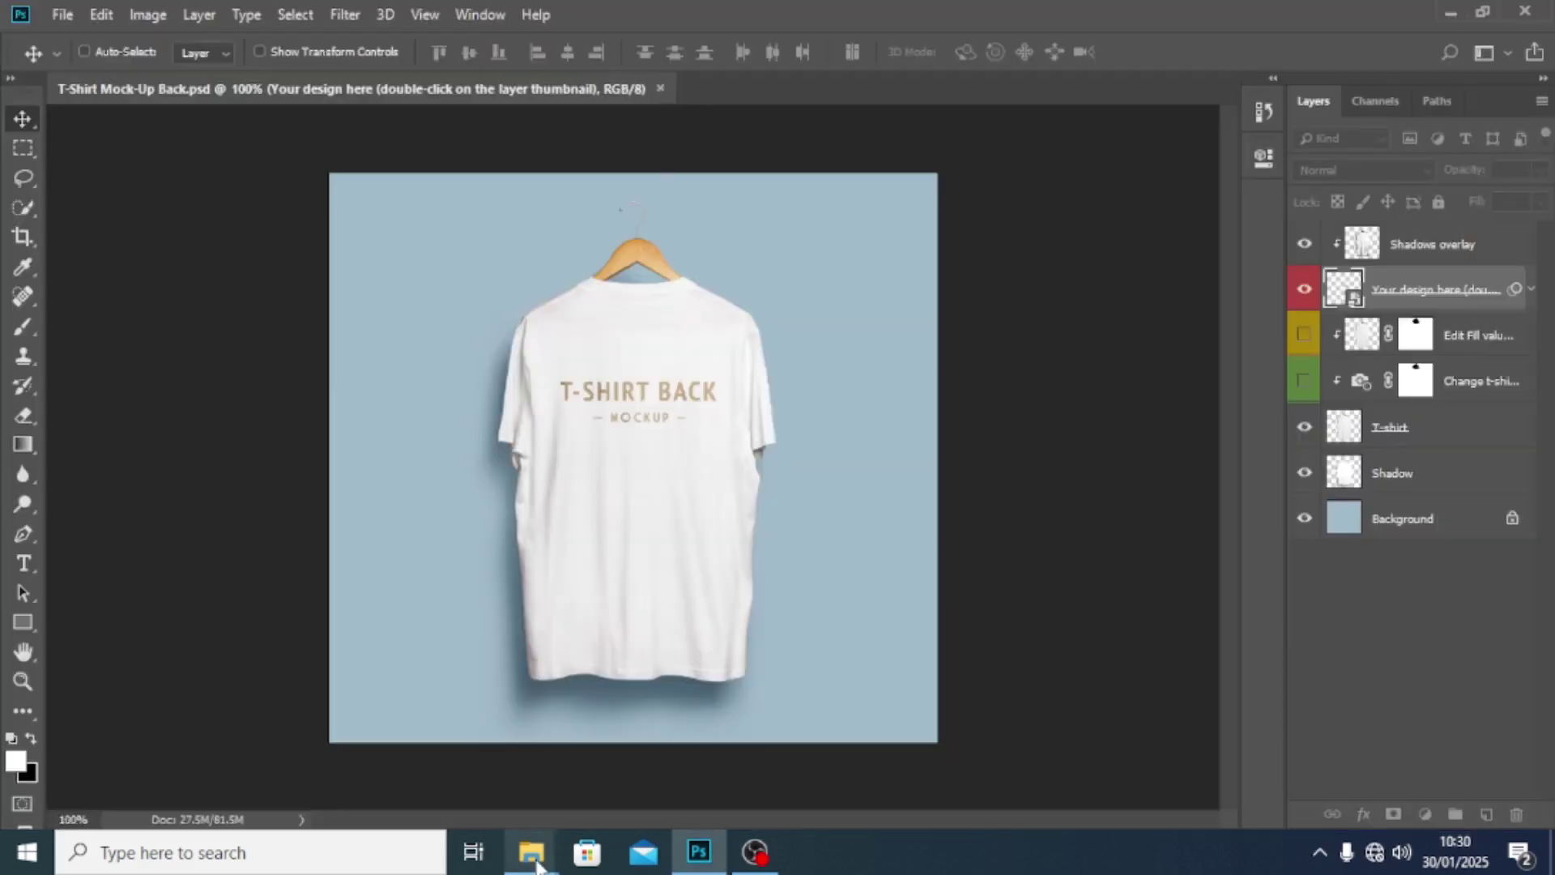
{"action": "mouse_move", "coordinate": [535, 860]}
{"action": "left_click", "coordinate": [629, 753]}
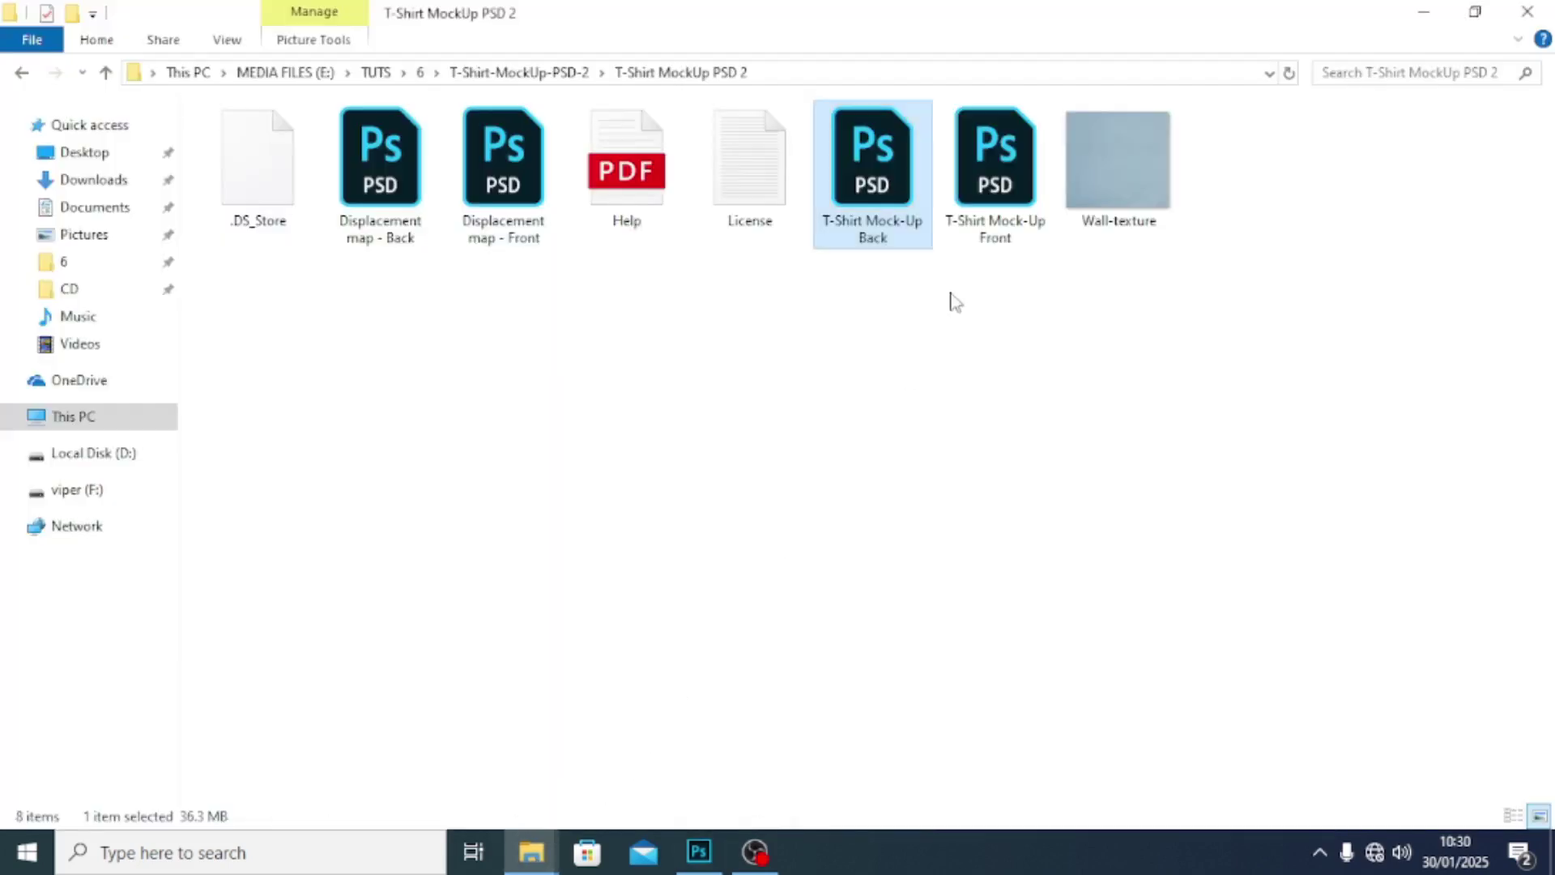
{"action": "left_click", "coordinate": [960, 160]}
{"action": "double_click", "coordinate": [960, 160]}
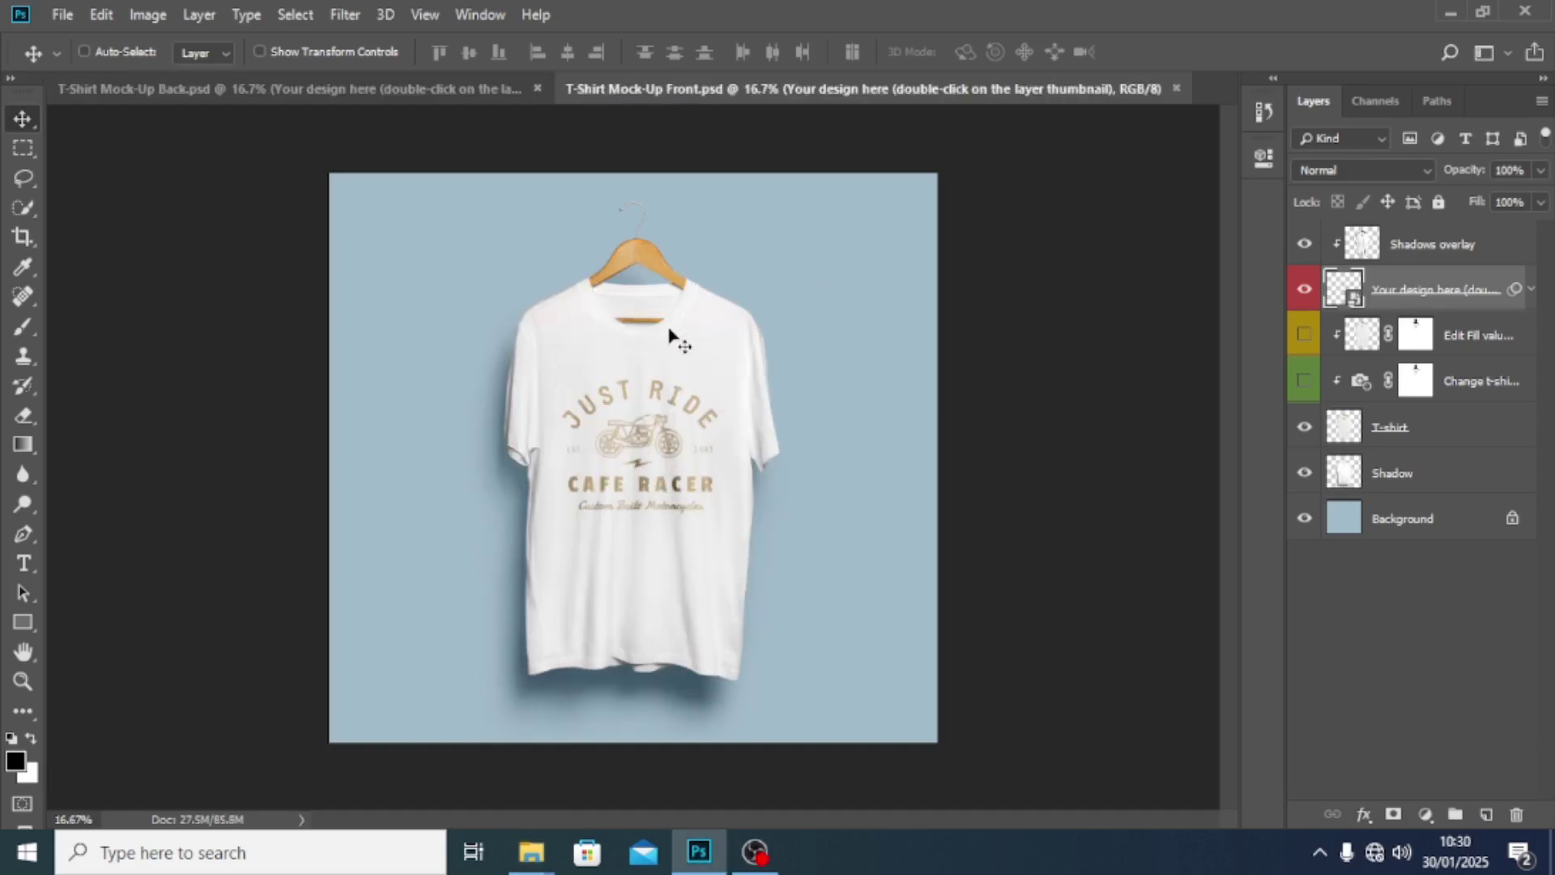
Step: Compare the back and front T-shirt mockups, and close T-Shirt Mock-Up Back.psd
{"action": "left_click", "coordinate": [410, 91]}
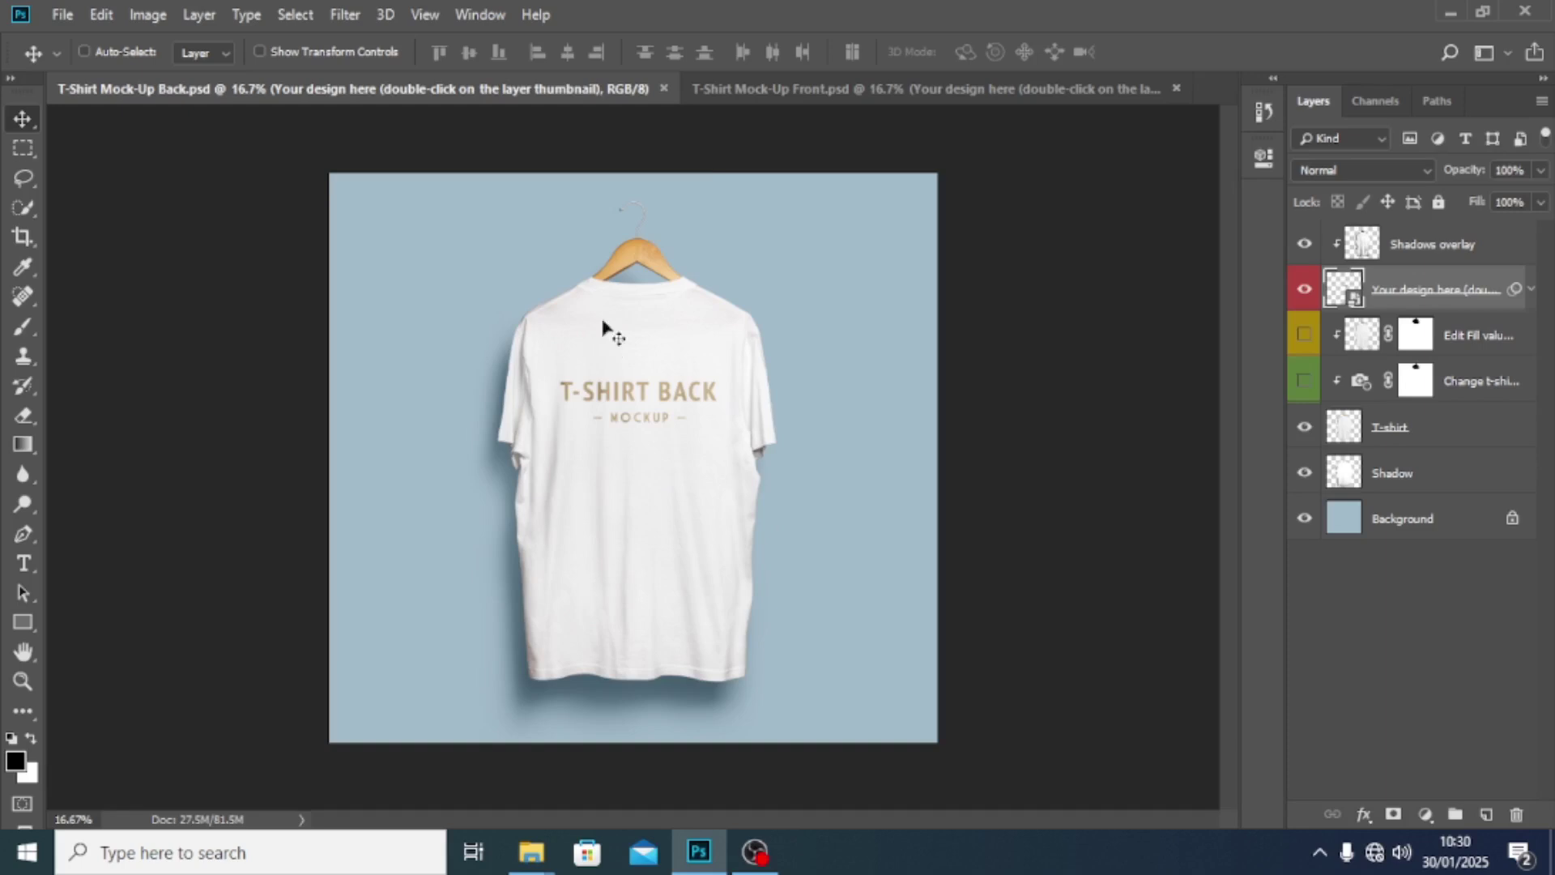
{"action": "left_click", "coordinate": [735, 84]}
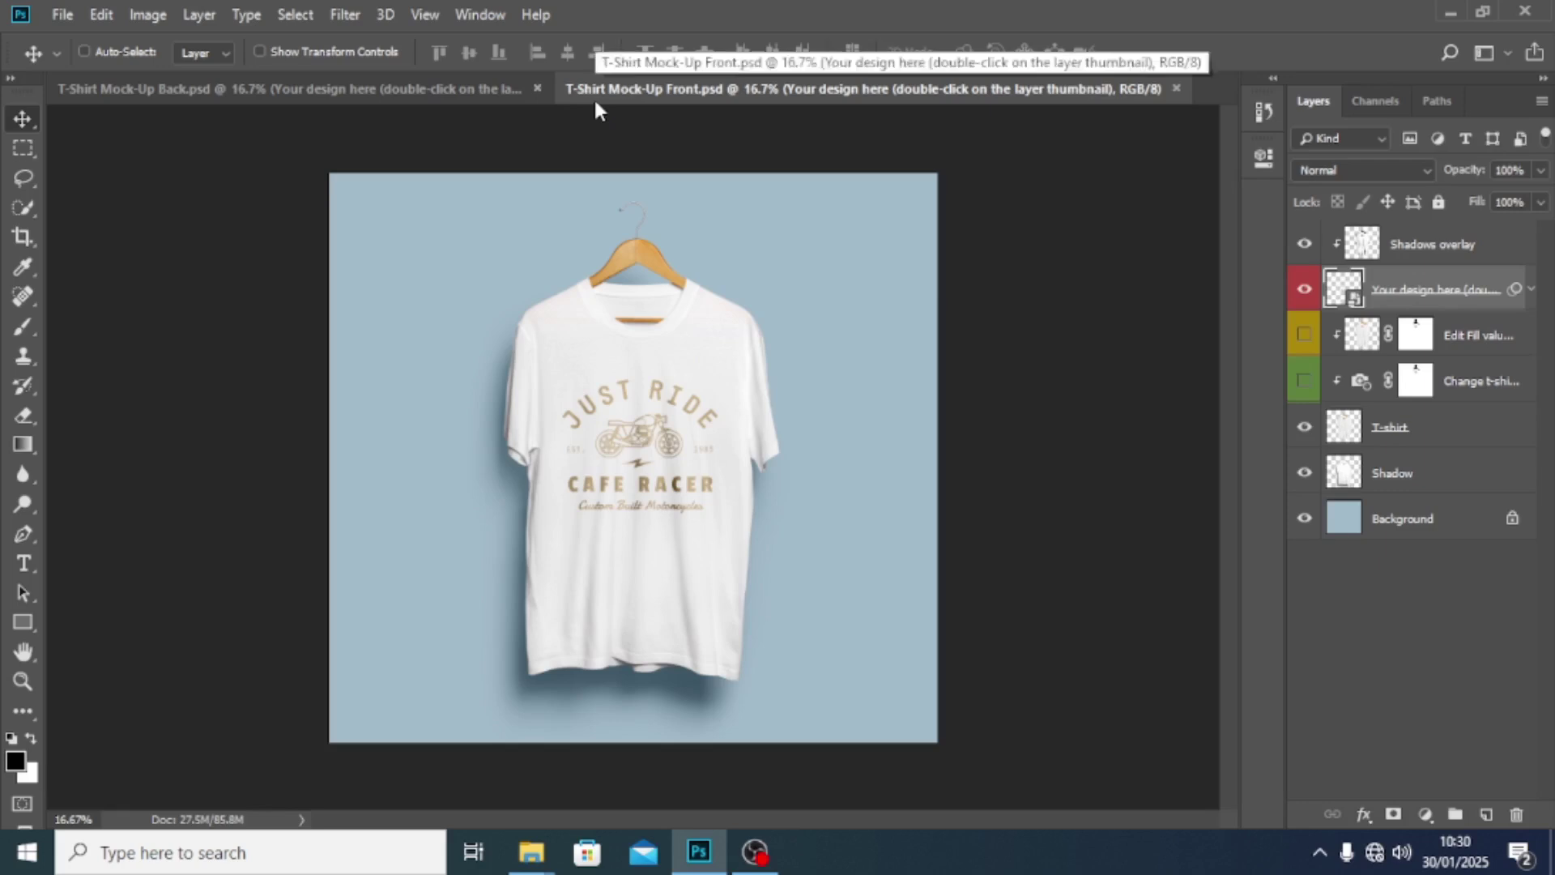
{"action": "left_click", "coordinate": [356, 81]}
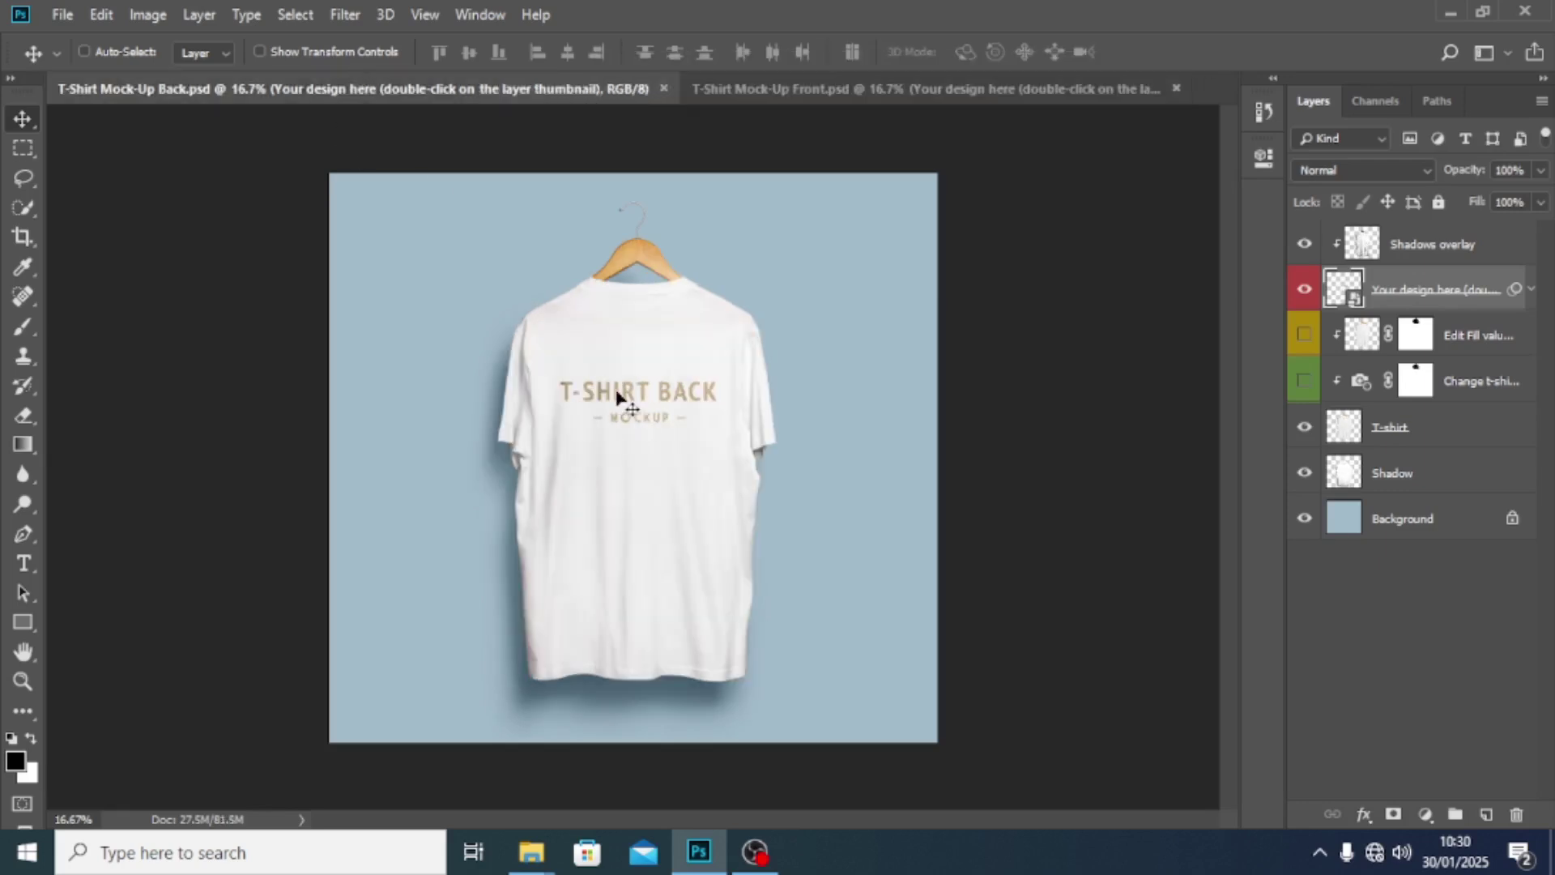
{"action": "left_click", "coordinate": [725, 91]}
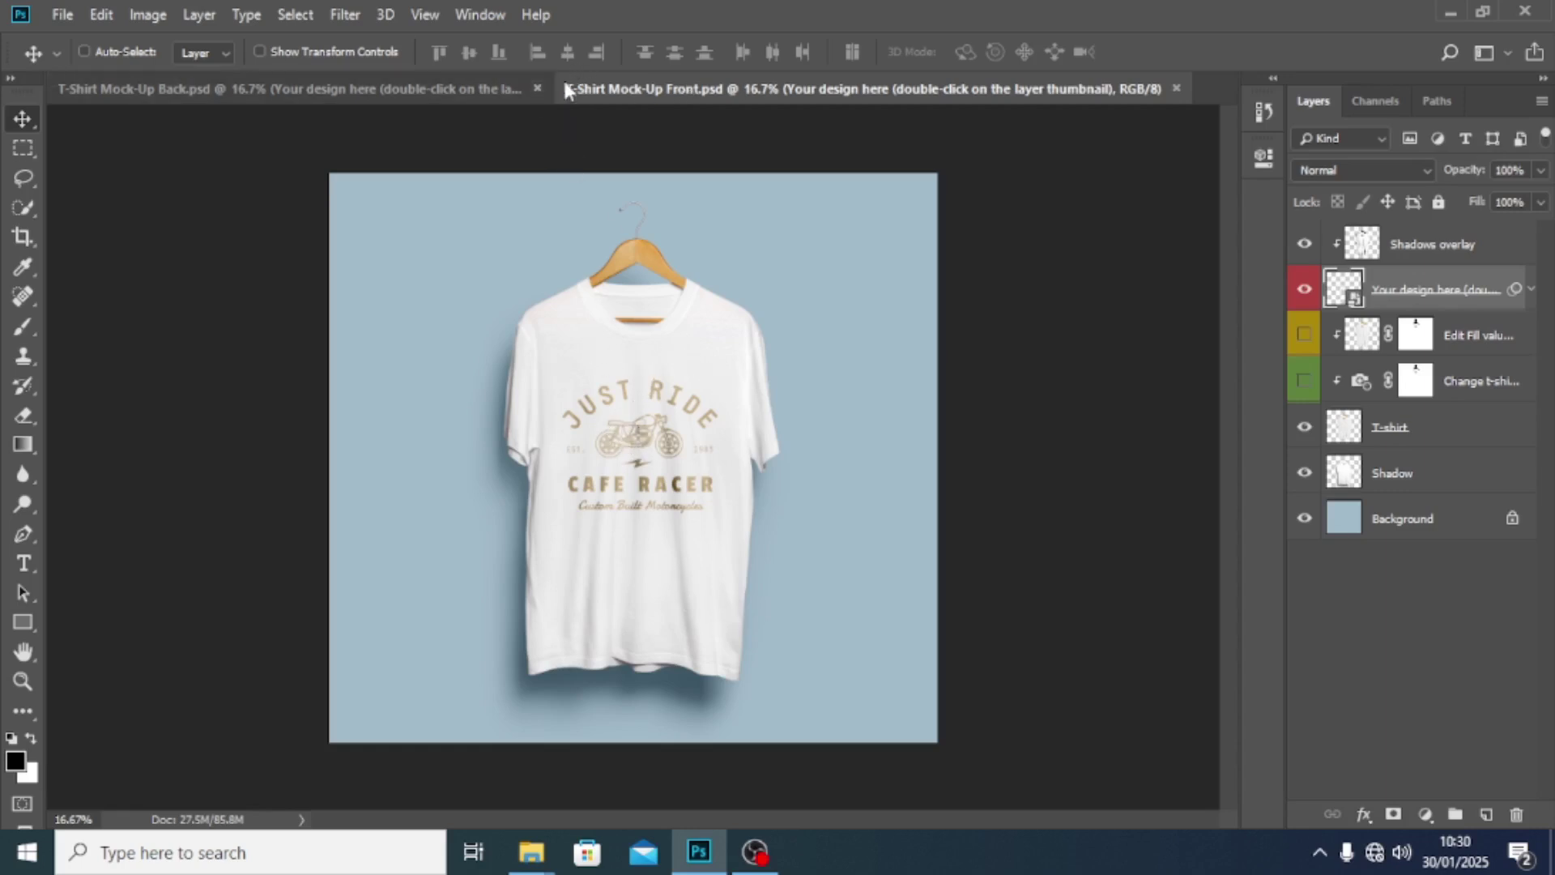
{"action": "left_click", "coordinate": [536, 87]}
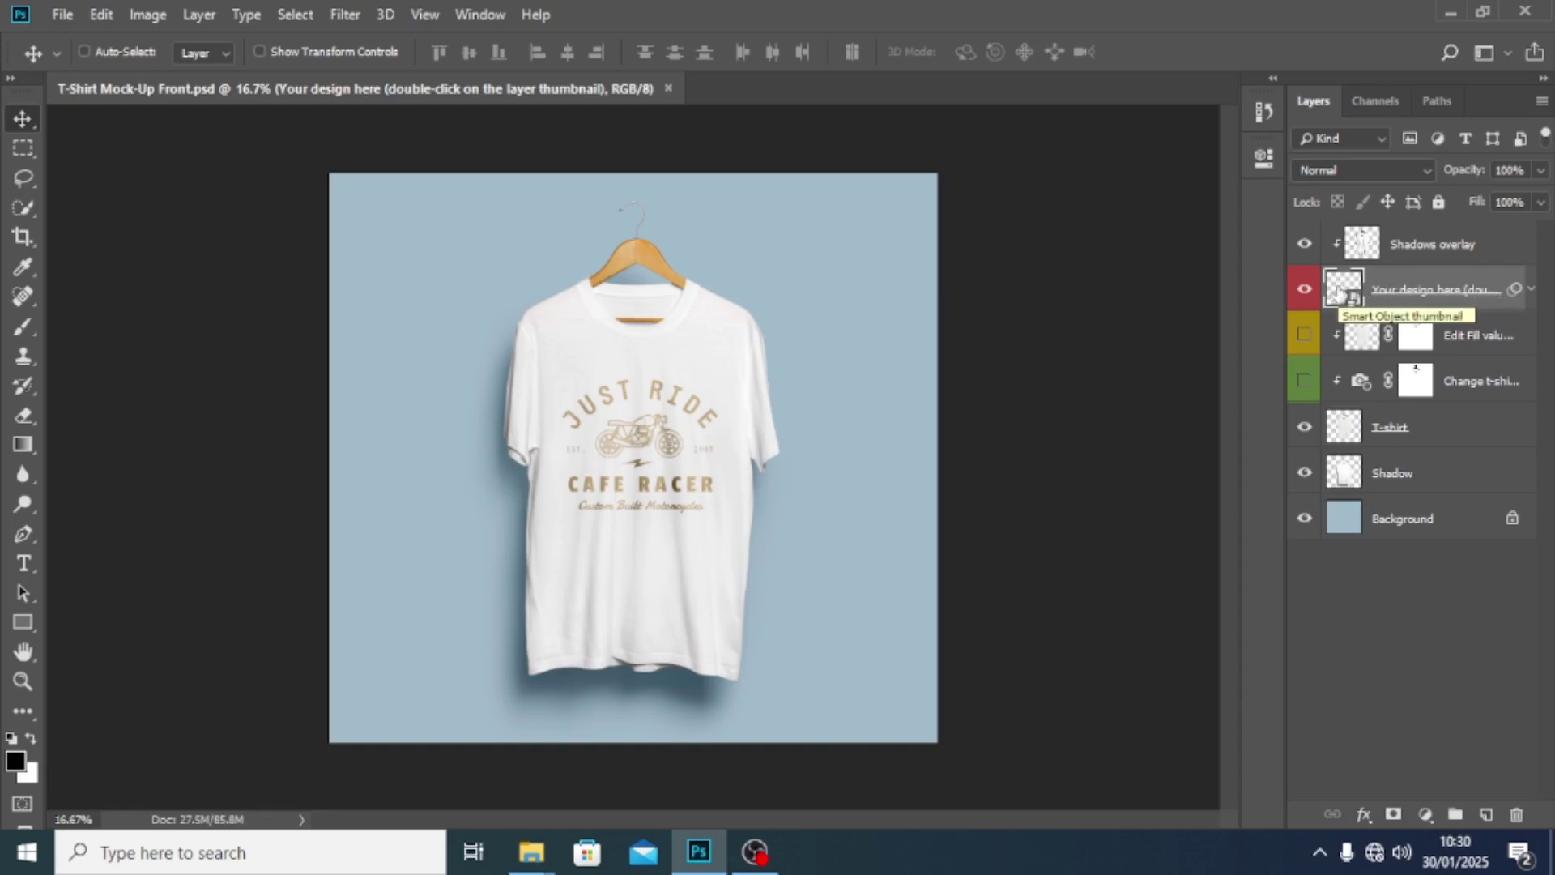
Step: Open the contents of the "Your design here" smart object, and go to folder 6 in File Explorer to select the FOR PRINTER image
{"action": "double_click", "coordinate": [1340, 290]}
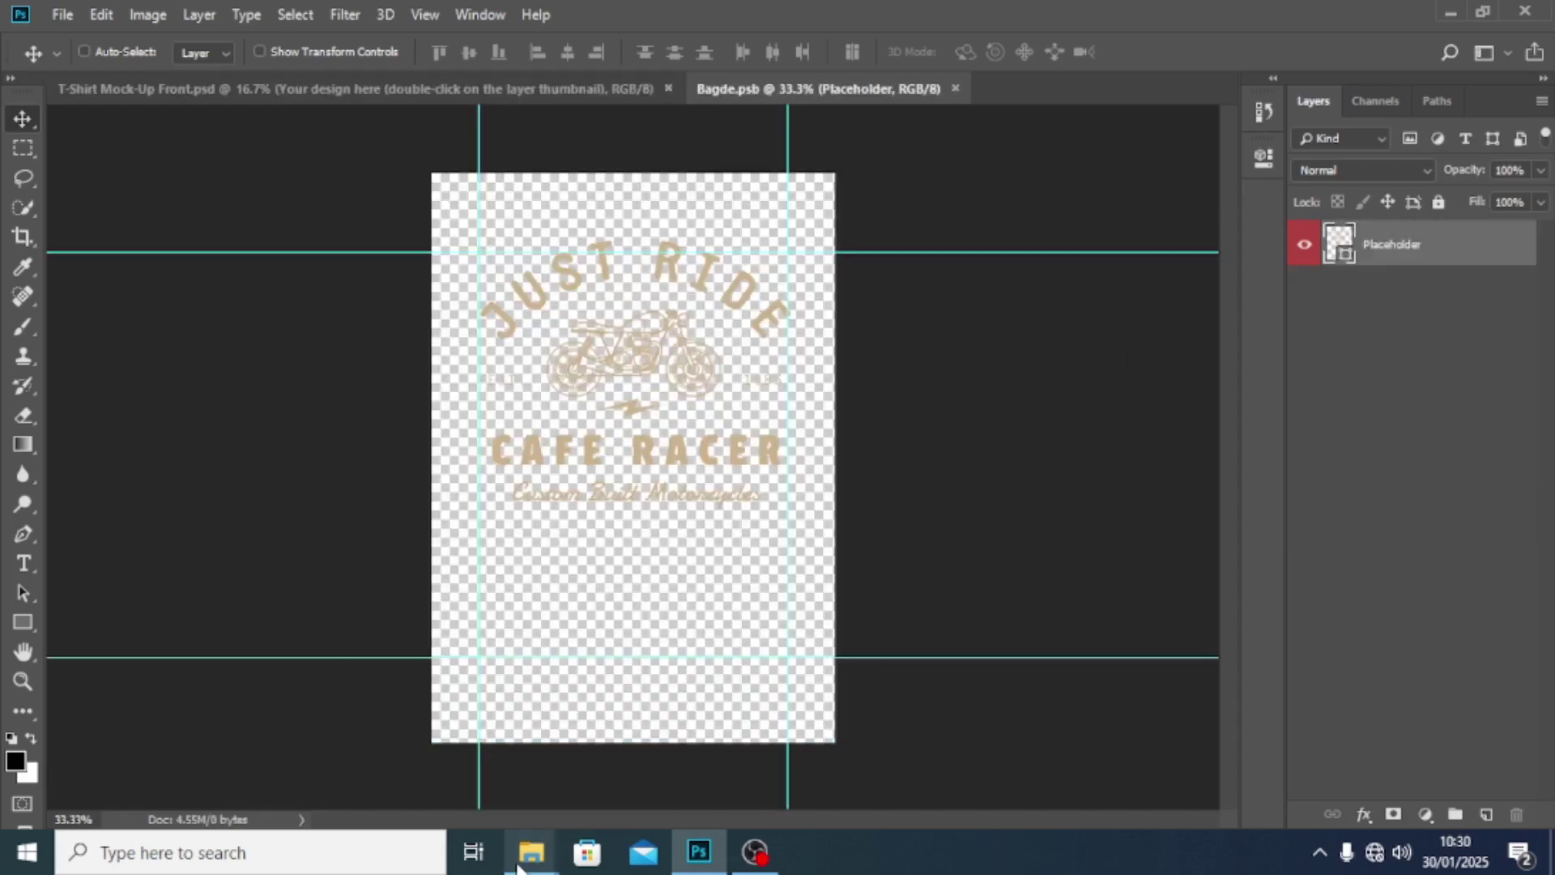
{"action": "mouse_move", "coordinate": [518, 864]}
{"action": "left_click", "coordinate": [674, 770]}
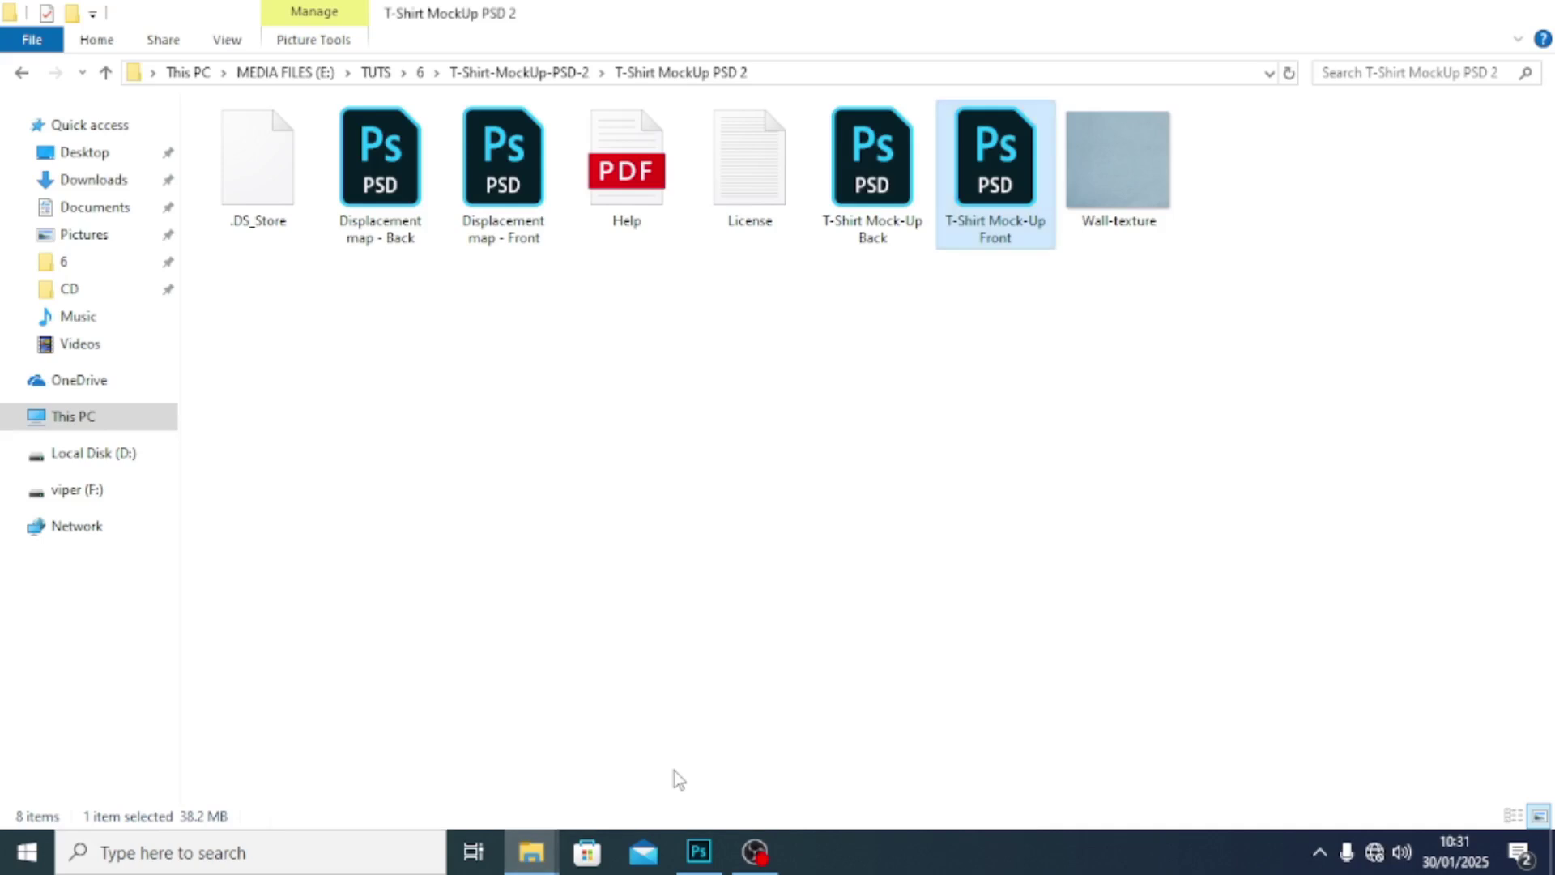
{"action": "left_click", "coordinate": [23, 76]}
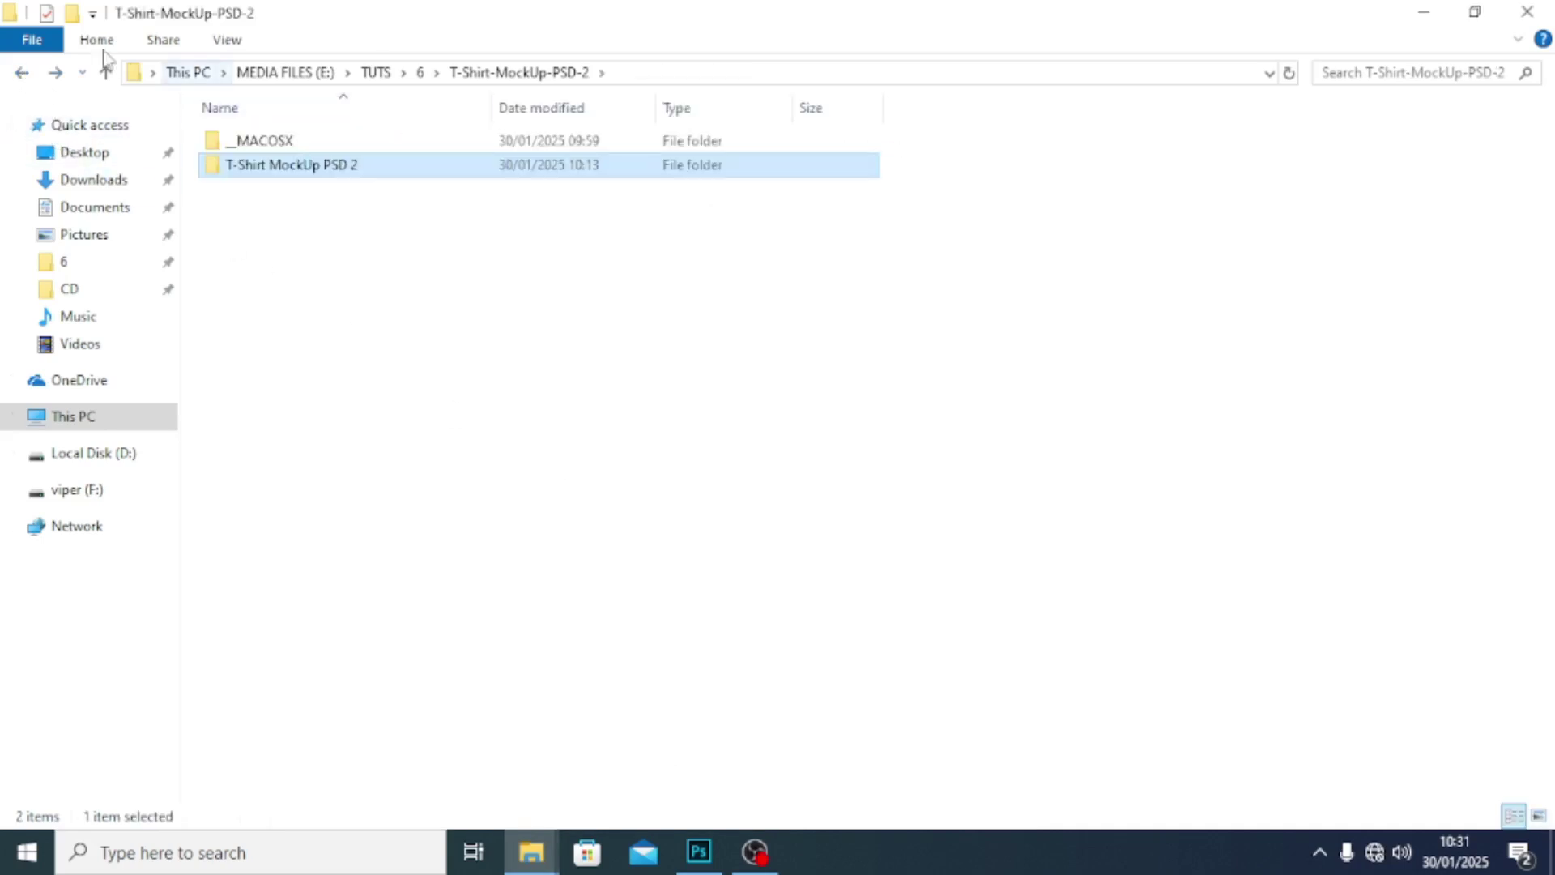
{"action": "left_click", "coordinate": [26, 79]}
{"action": "left_click", "coordinate": [750, 227]}
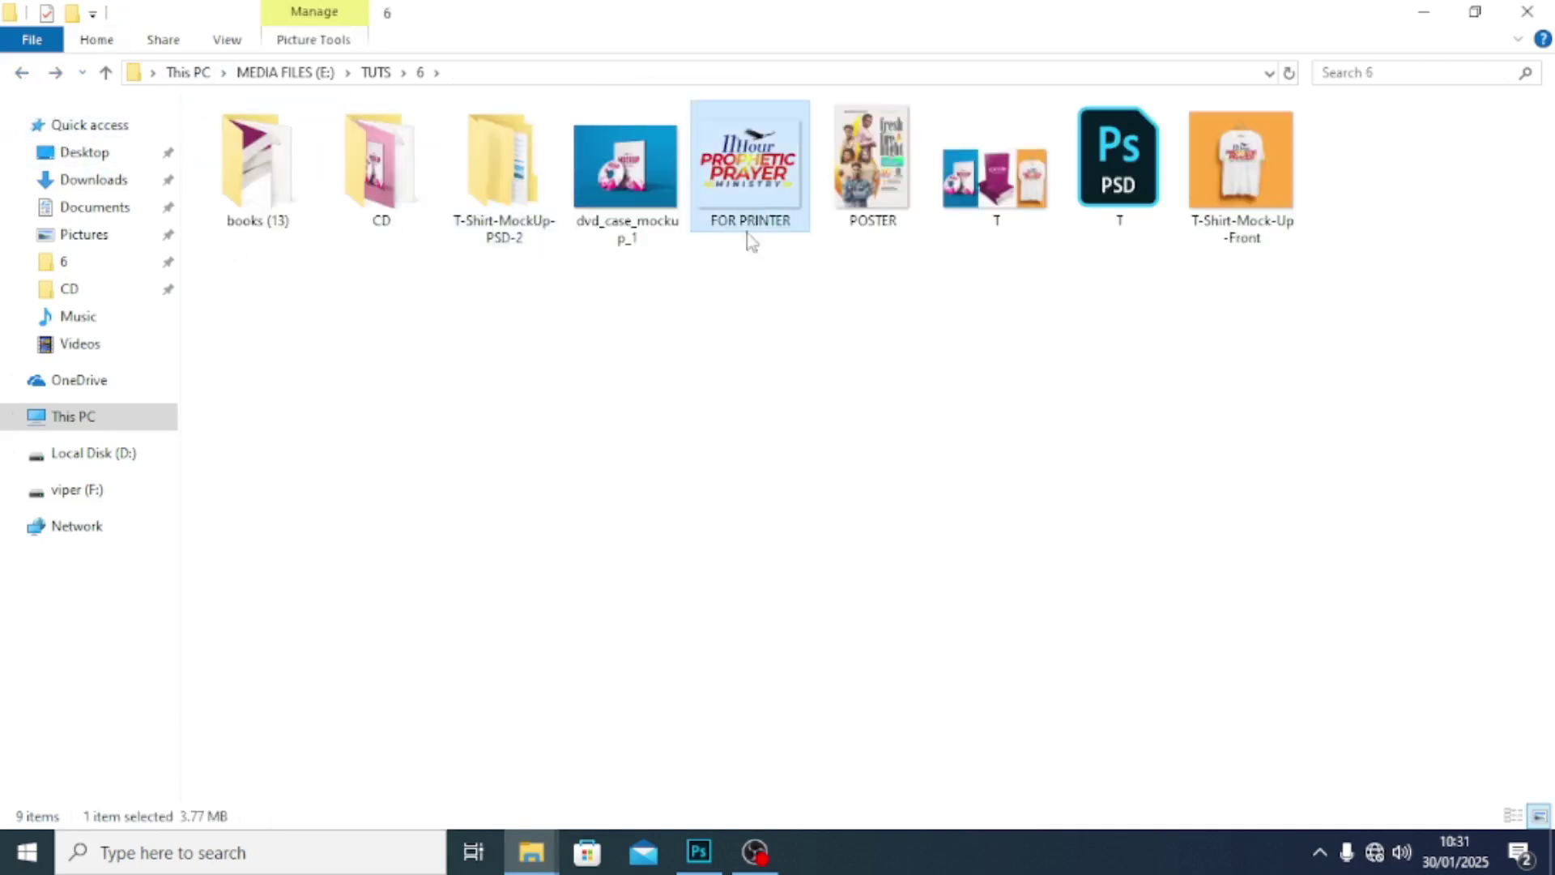
Step: Place the FOR PRINTER logo into Bagde.psb at full canvas width, slightly below the centre
{"action": "left_click_drag", "start_coordinate": [779, 172], "coordinate": [676, 526]}
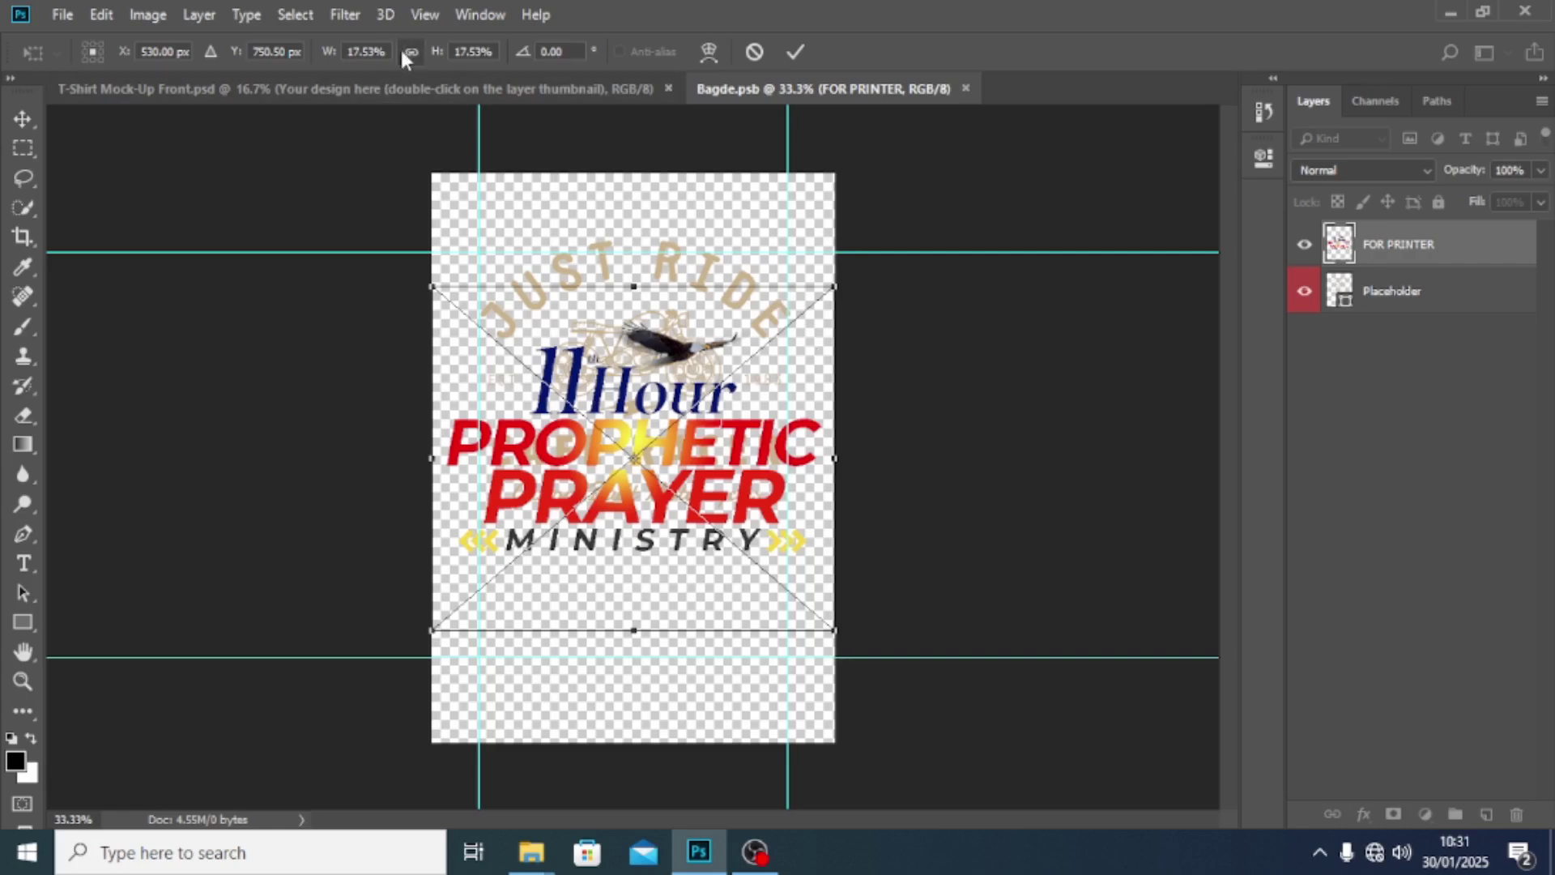
{"action": "mouse_move", "coordinate": [834, 286]}
{"action": "left_mouse_down"}
{"action": "mouse_move", "coordinate": [899, 229]}
{"action": "mouse_move", "coordinate": [823, 239]}
{"action": "mouse_move", "coordinate": [905, 223]}
{"action": "mouse_move", "coordinate": [821, 247]}
{"action": "mouse_move", "coordinate": [804, 272]}
{"action": "mouse_move", "coordinate": [835, 287]}
{"action": "left_mouse_up"}
{"action": "left_click_drag", "start_coordinate": [707, 438], "coordinate": [702, 539]}
{"action": "key", "text": "Return"}
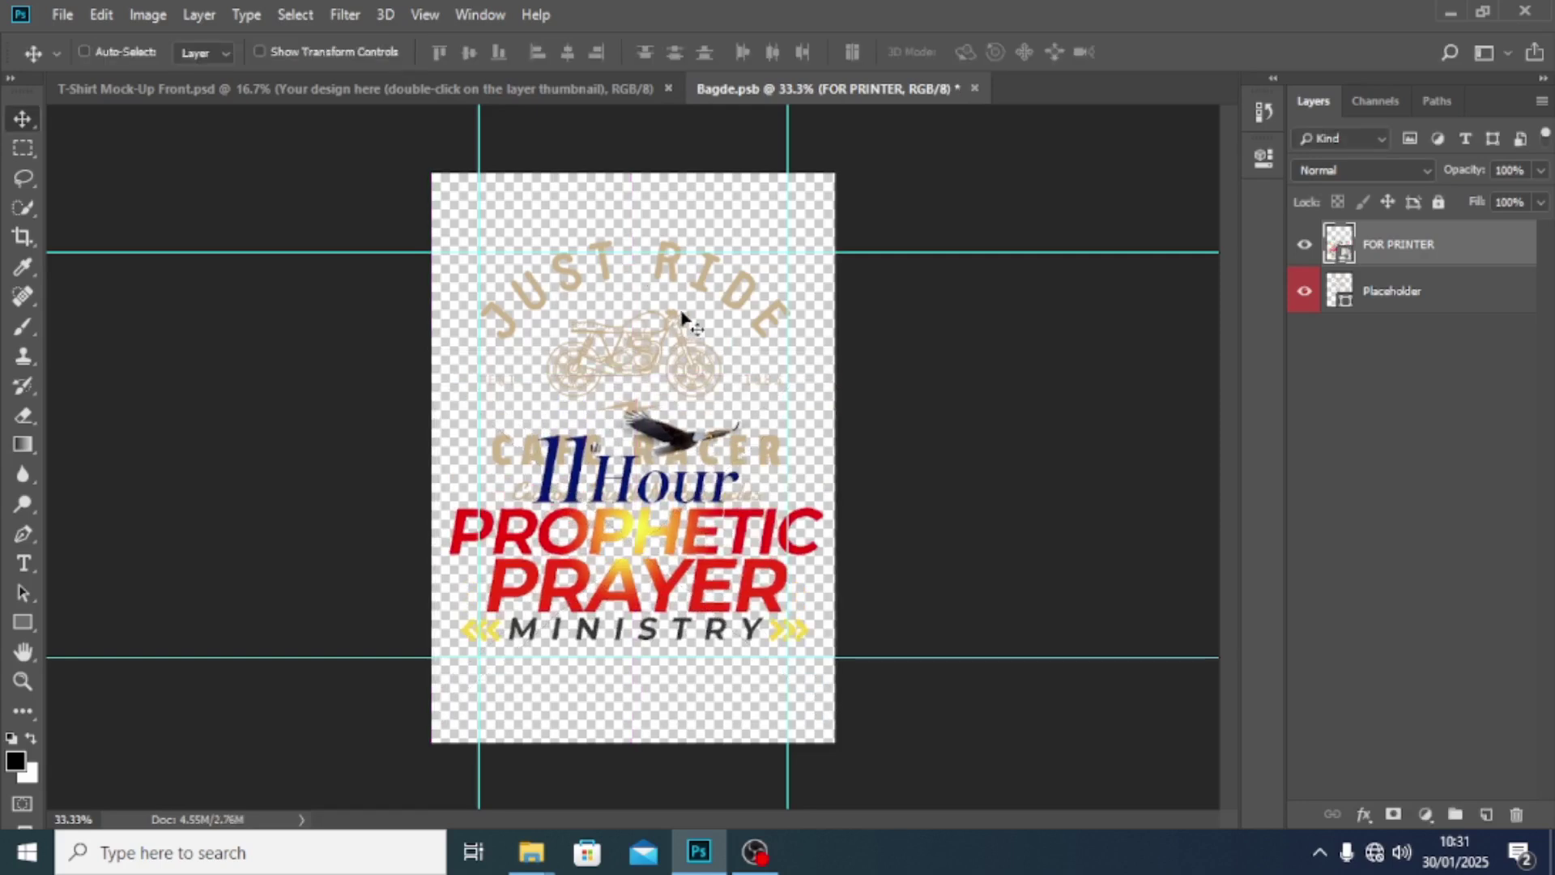
Step: Hide and delete the Placeholder layer in Bagde.psb
{"action": "left_click", "coordinate": [1304, 293]}
{"action": "left_click", "coordinate": [1405, 305]}
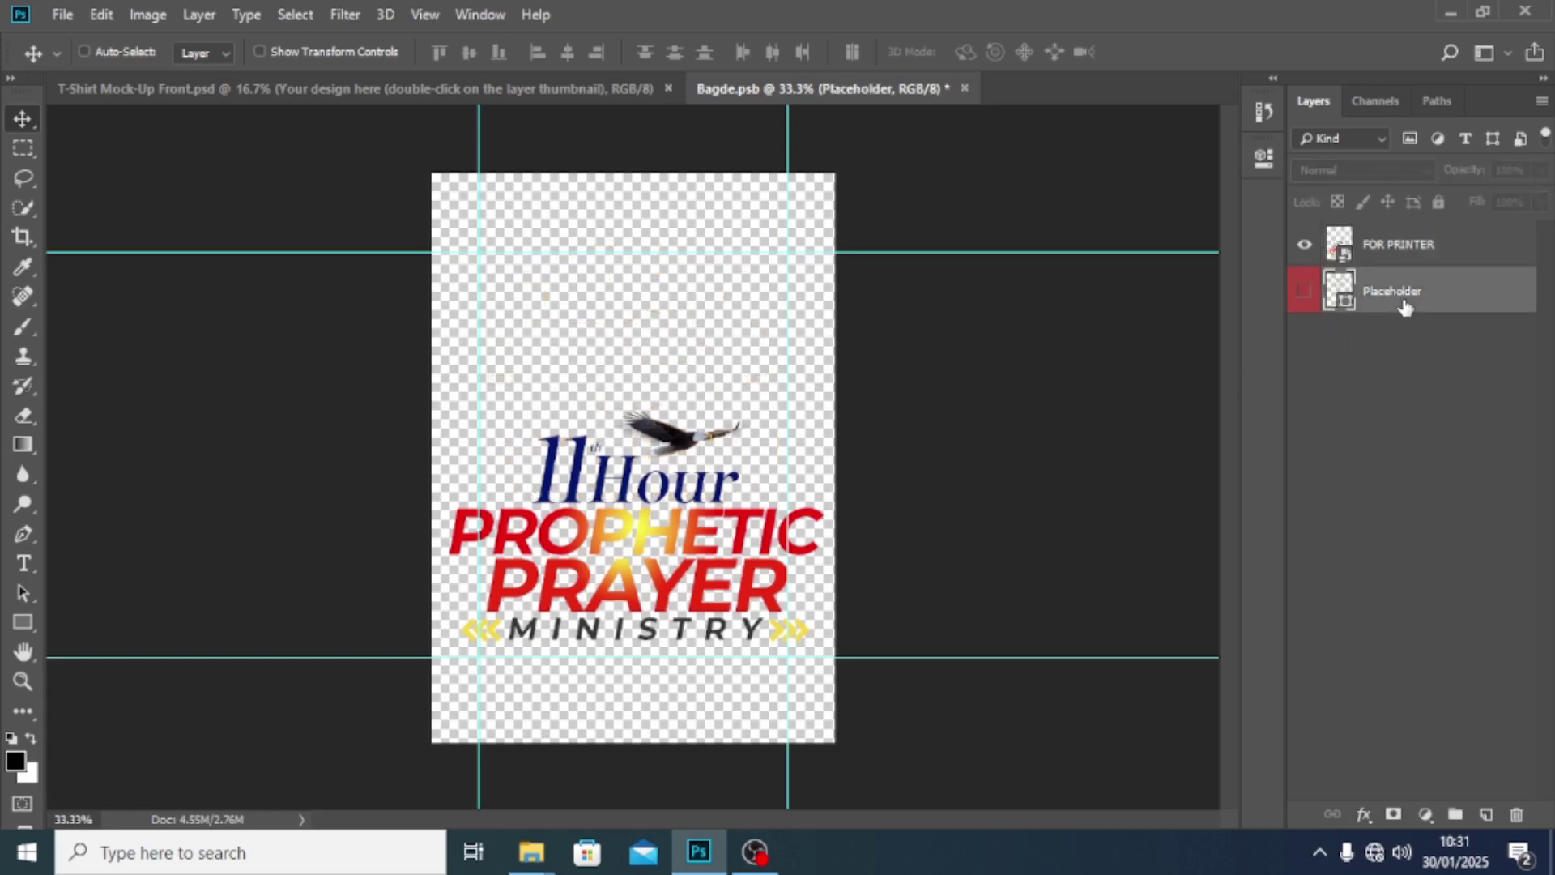
{"action": "key", "text": "Delete"}
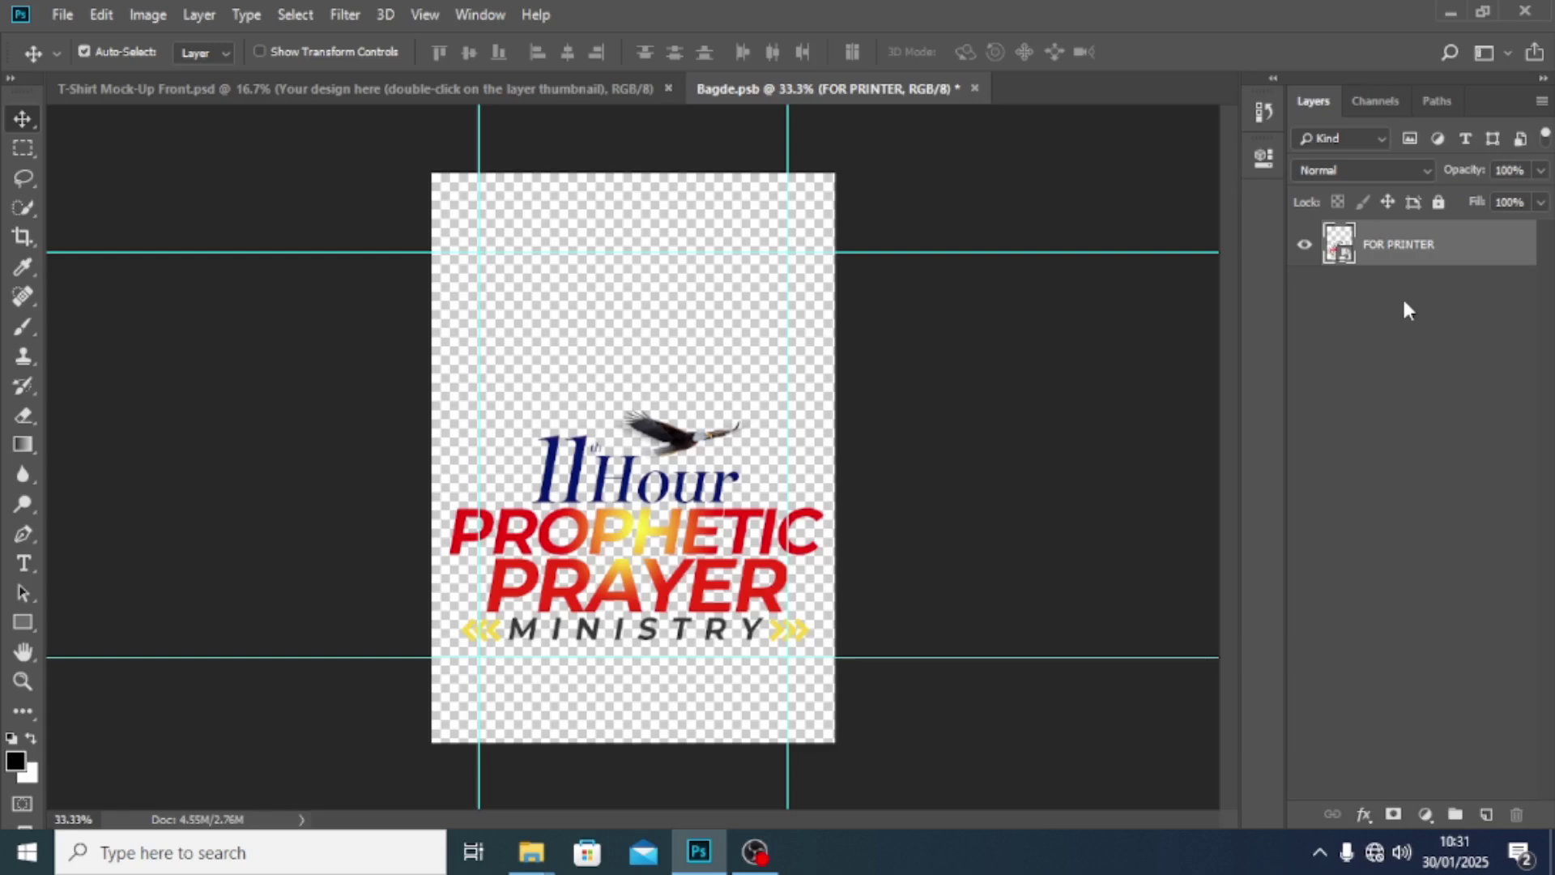
Step: Save the Bagde.psb smart object and check the logo on the front T-shirt mockup
{"action": "key", "text": "ctrl+s"}
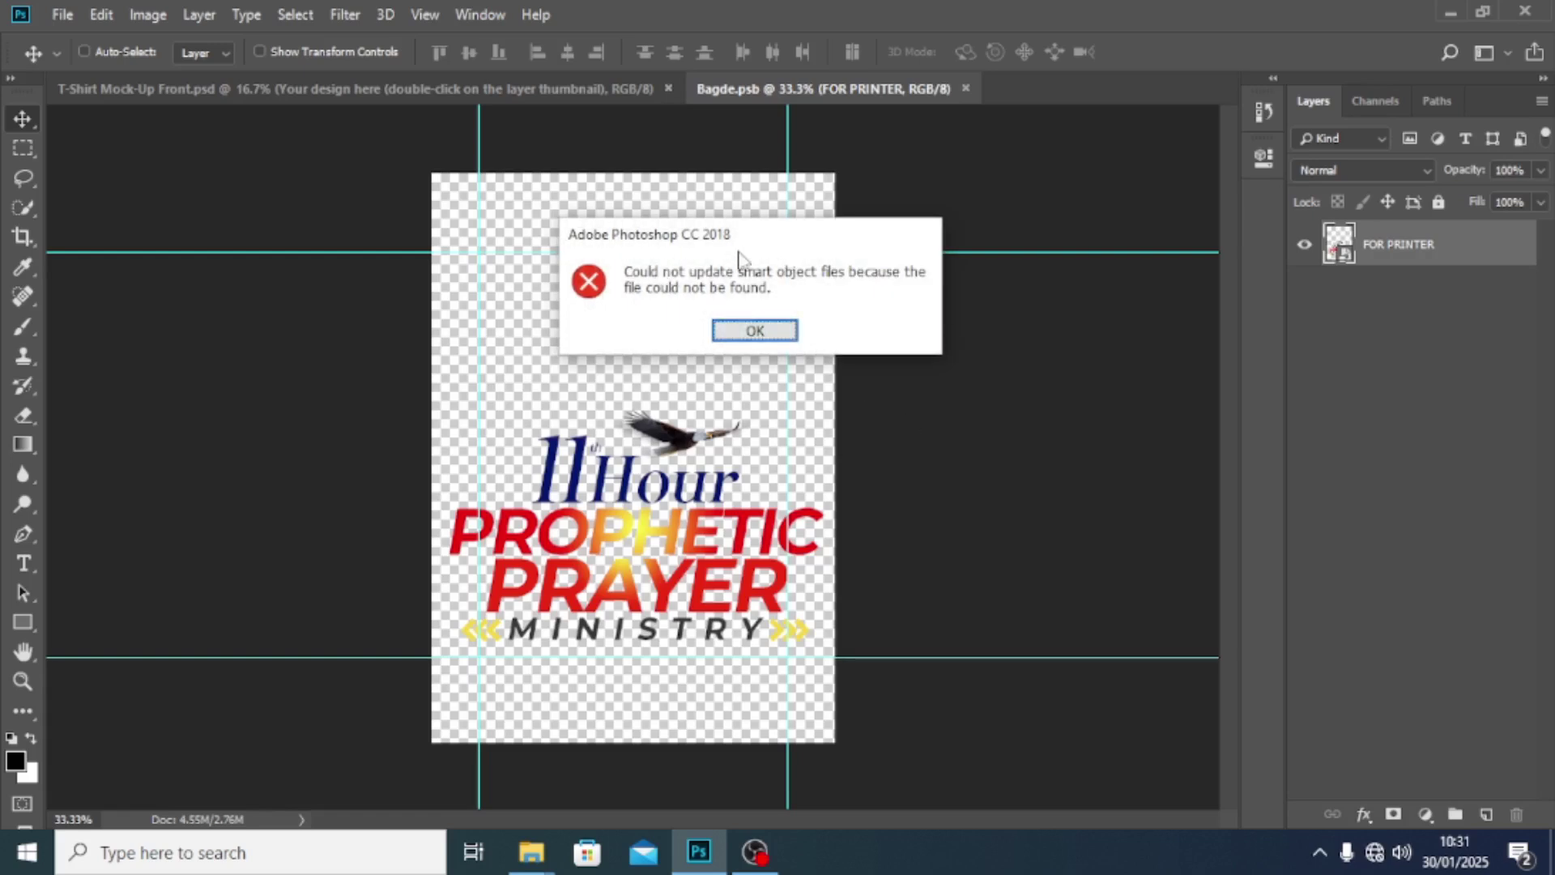
{"action": "left_click", "coordinate": [754, 330]}
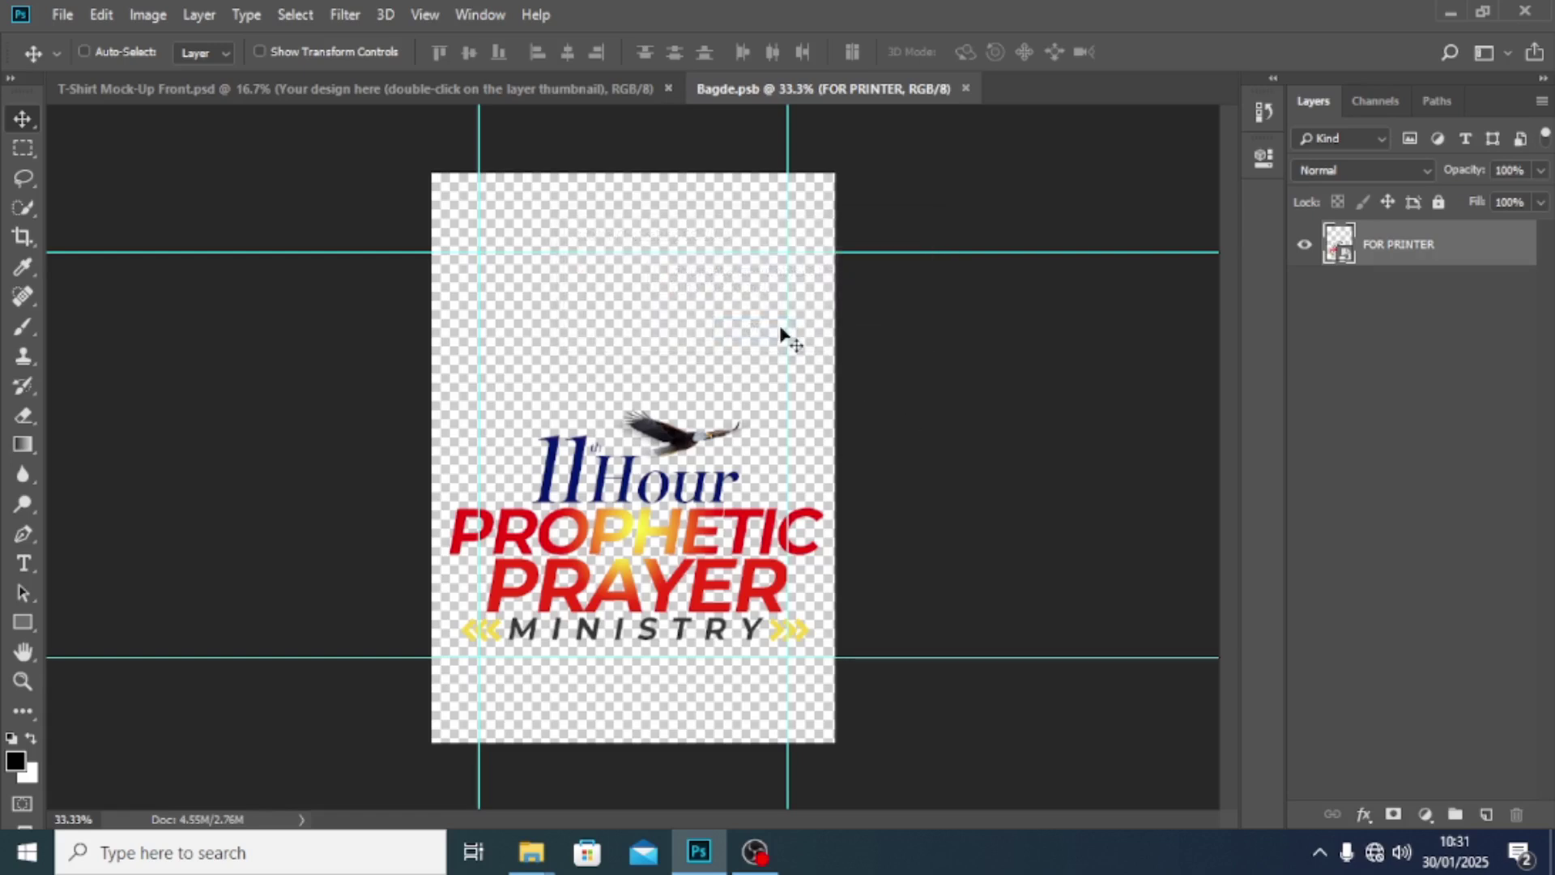
{"action": "left_click", "coordinate": [523, 87]}
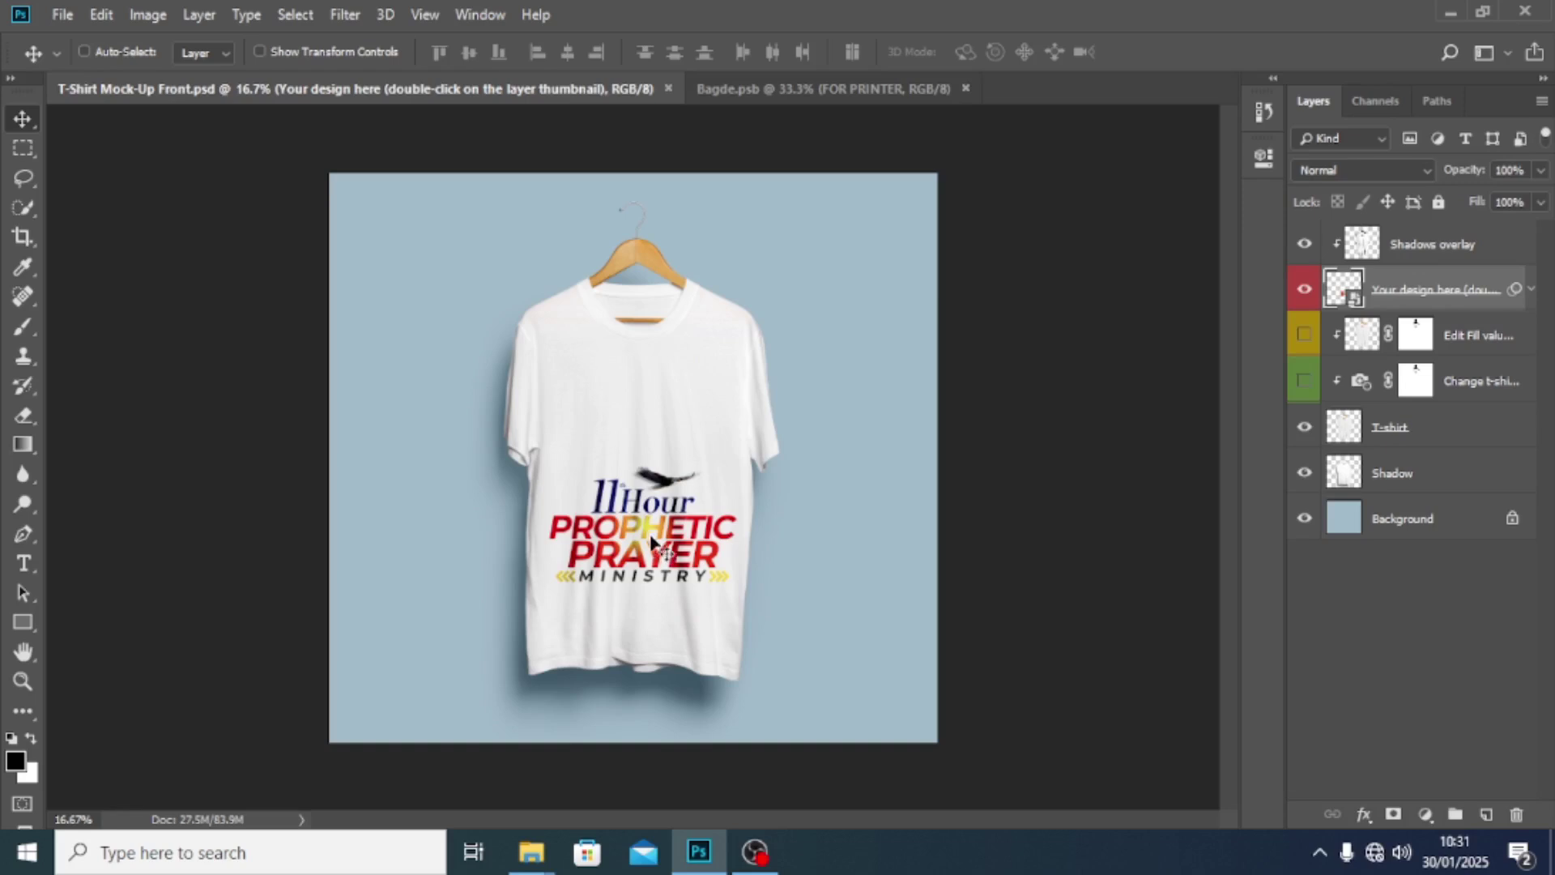
Step: Move the logo up to the top of the Bagde.psb canvas, save it, and return to the front T-shirt mockup
{"action": "left_click", "coordinate": [717, 80]}
{"action": "left_click_drag", "start_coordinate": [658, 516], "coordinate": [658, 288]}
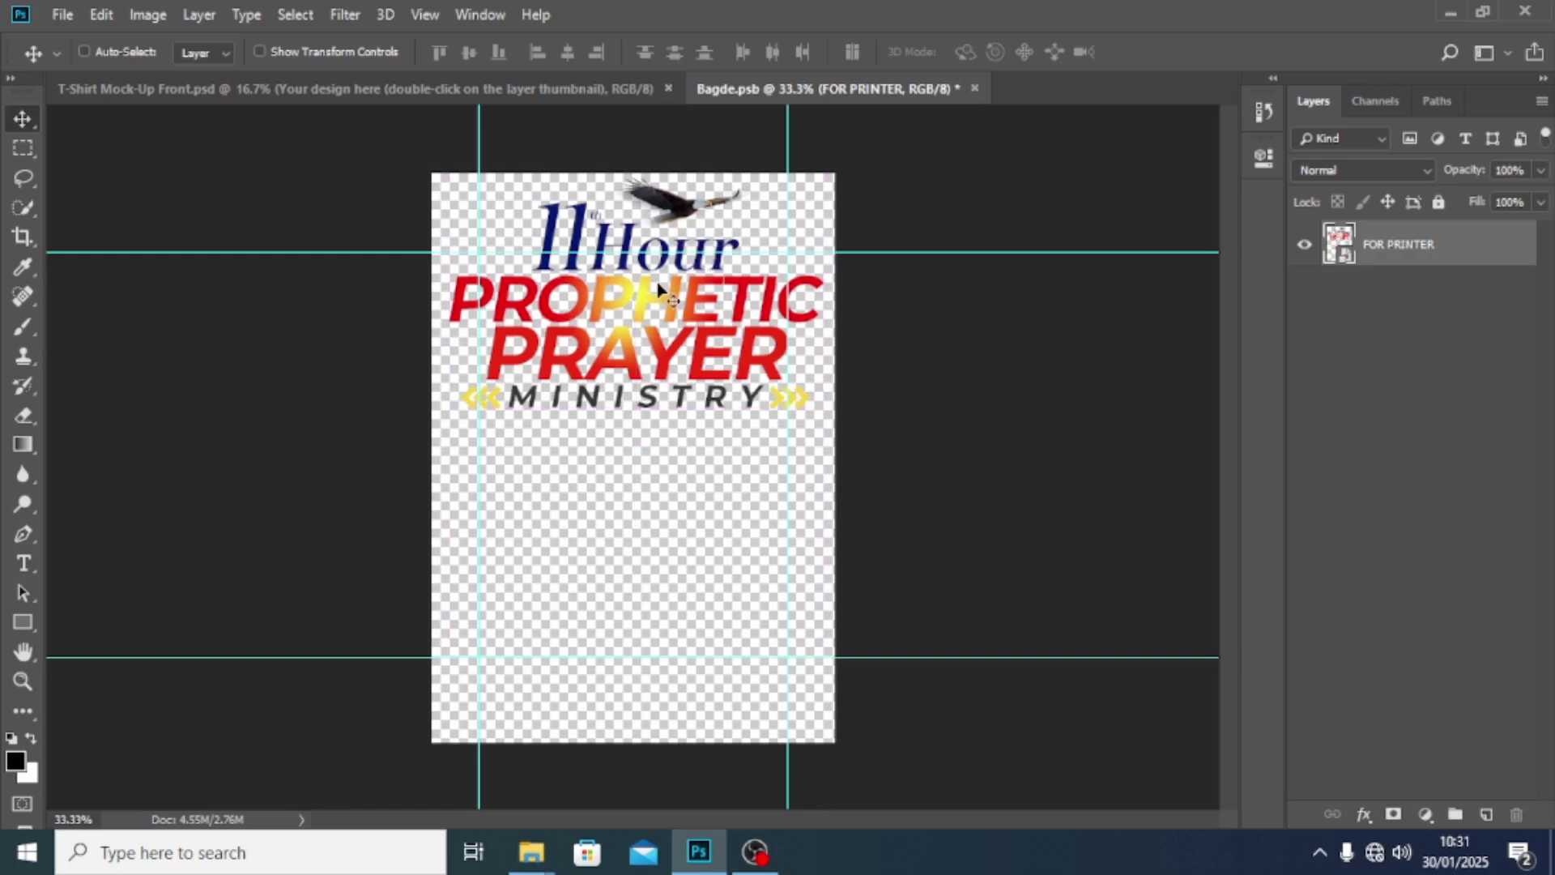
{"action": "key", "text": "ctrl+s"}
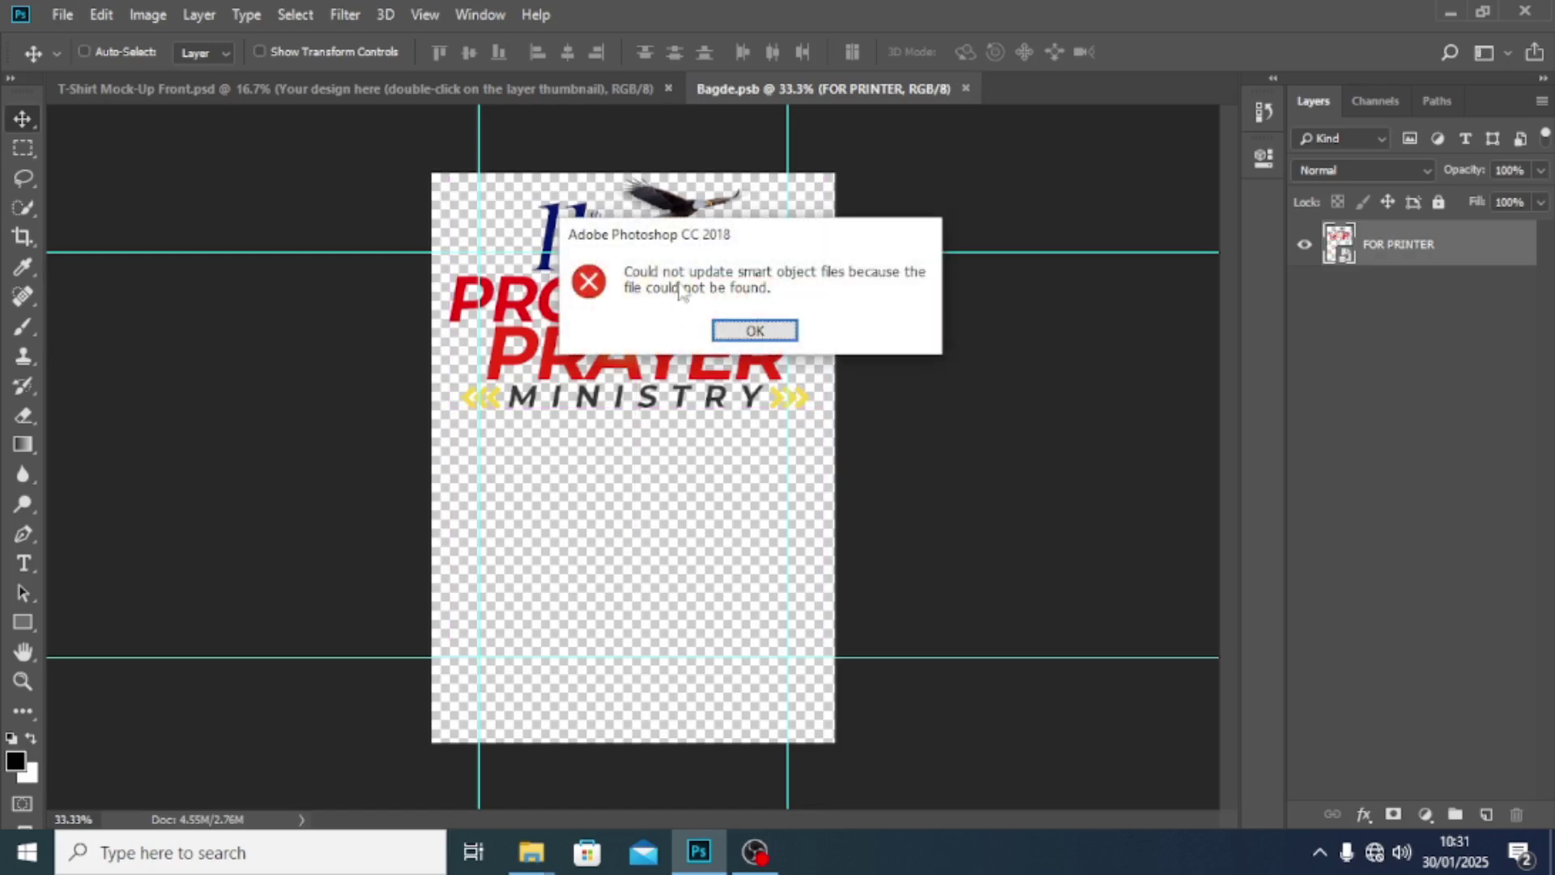
{"action": "left_click", "coordinate": [745, 332]}
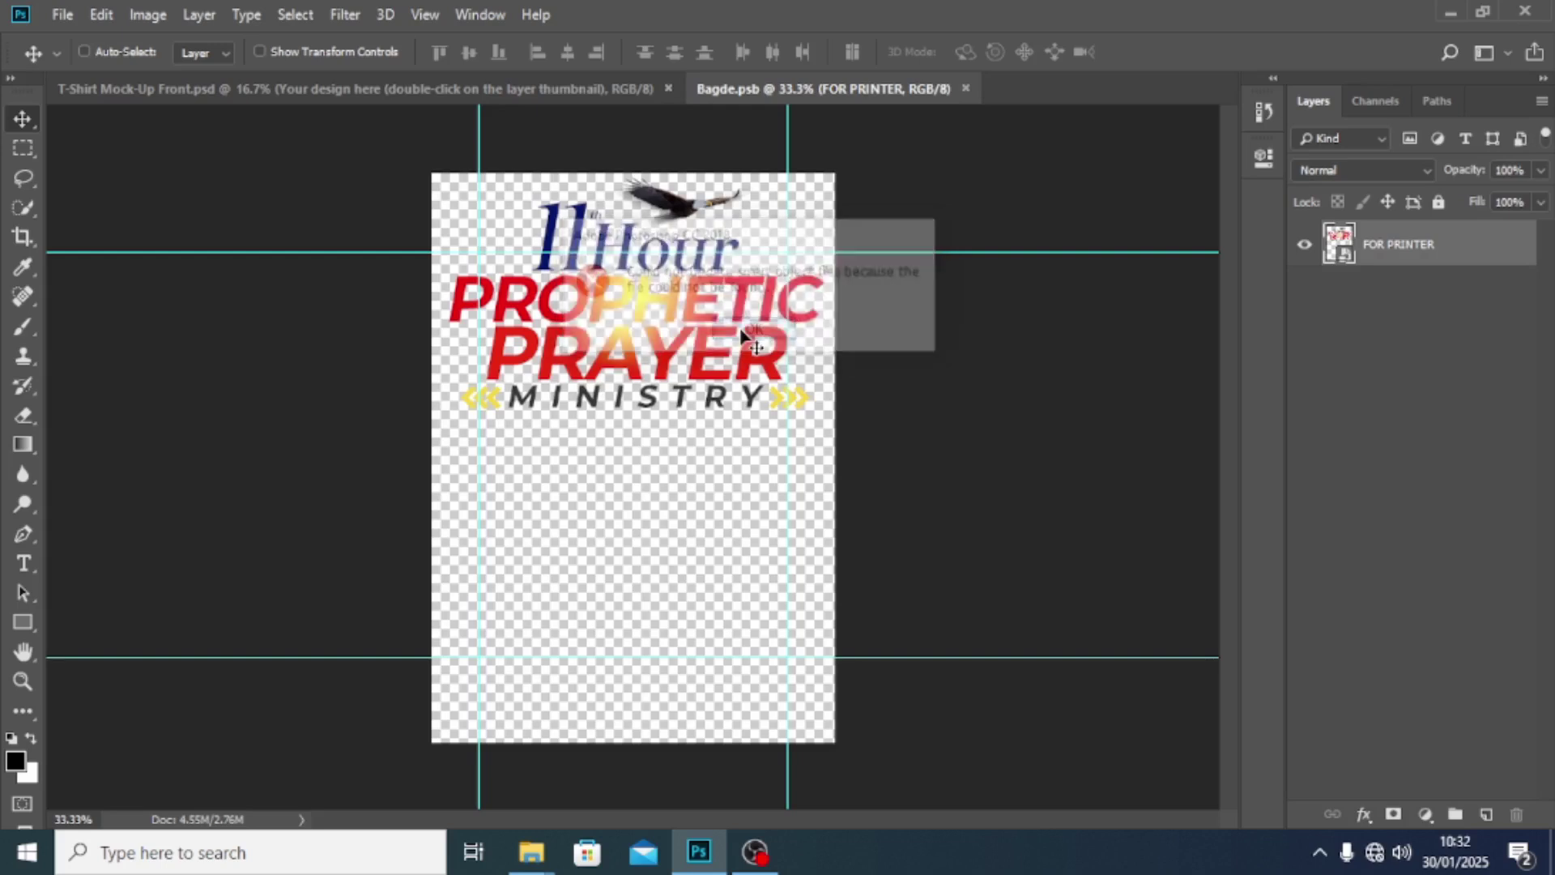
{"action": "left_click", "coordinate": [601, 91]}
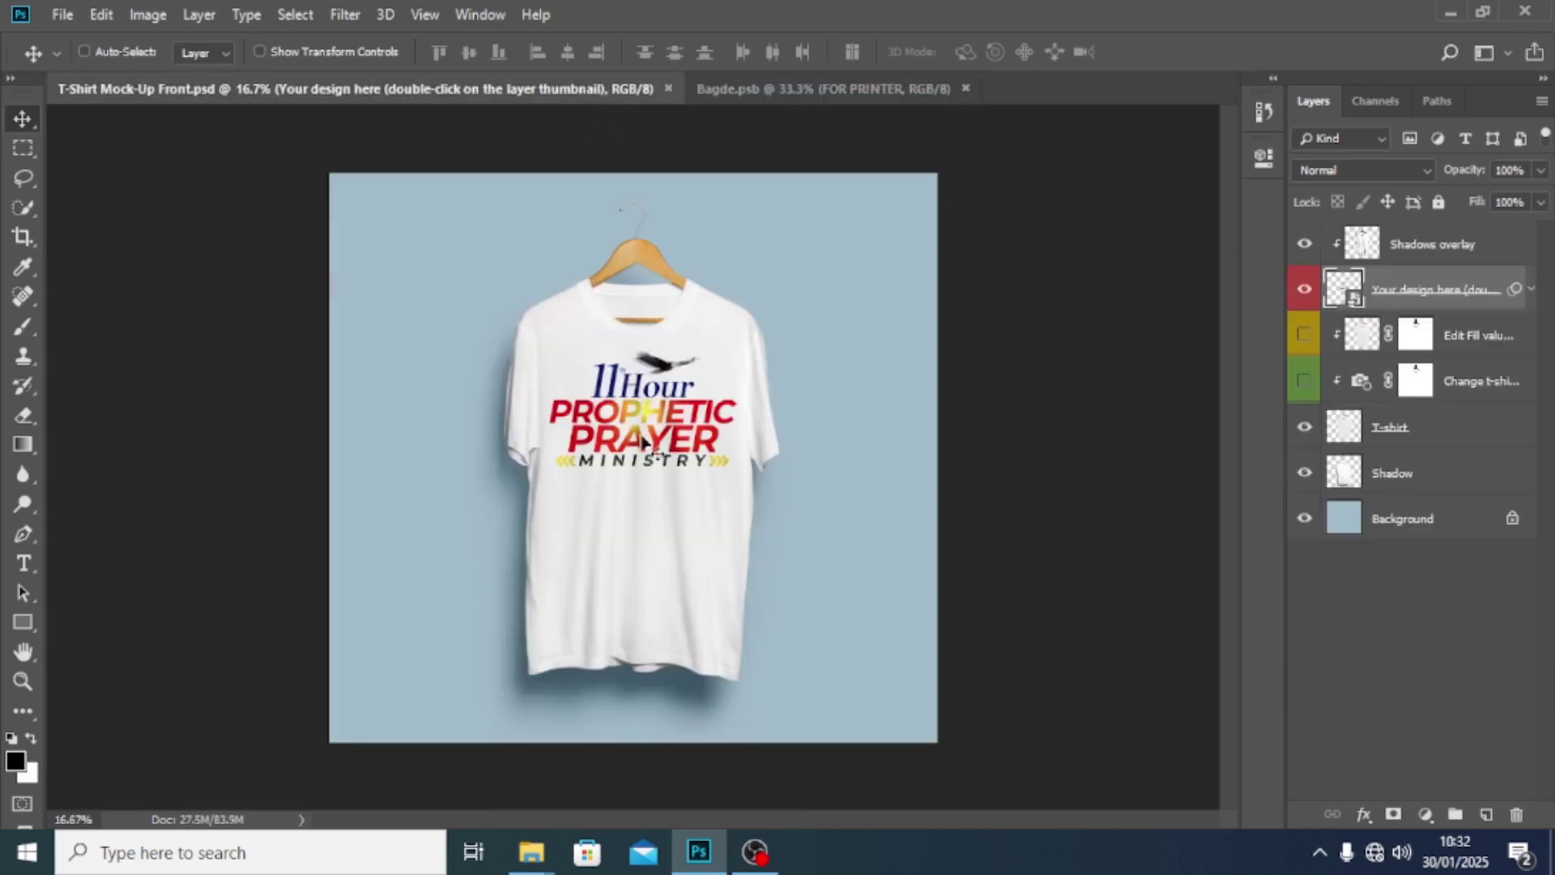
Step: Close the Bagde.psb document and select the mockup's Background layer
{"action": "left_click", "coordinate": [966, 87]}
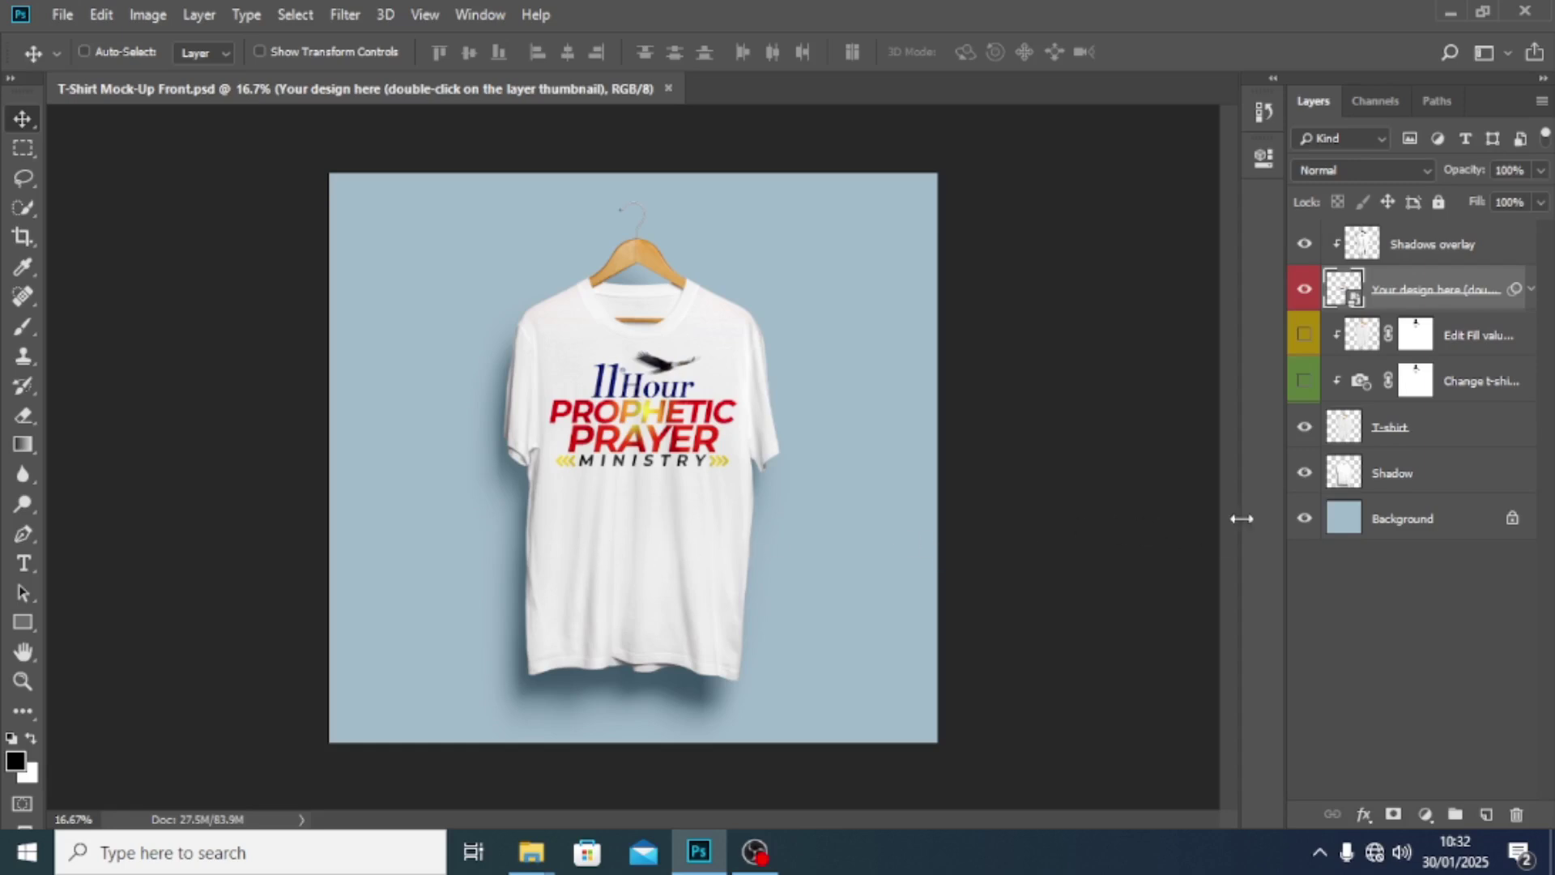
{"action": "left_click", "coordinate": [1417, 518]}
{"action": "left_click", "coordinate": [1425, 814]}
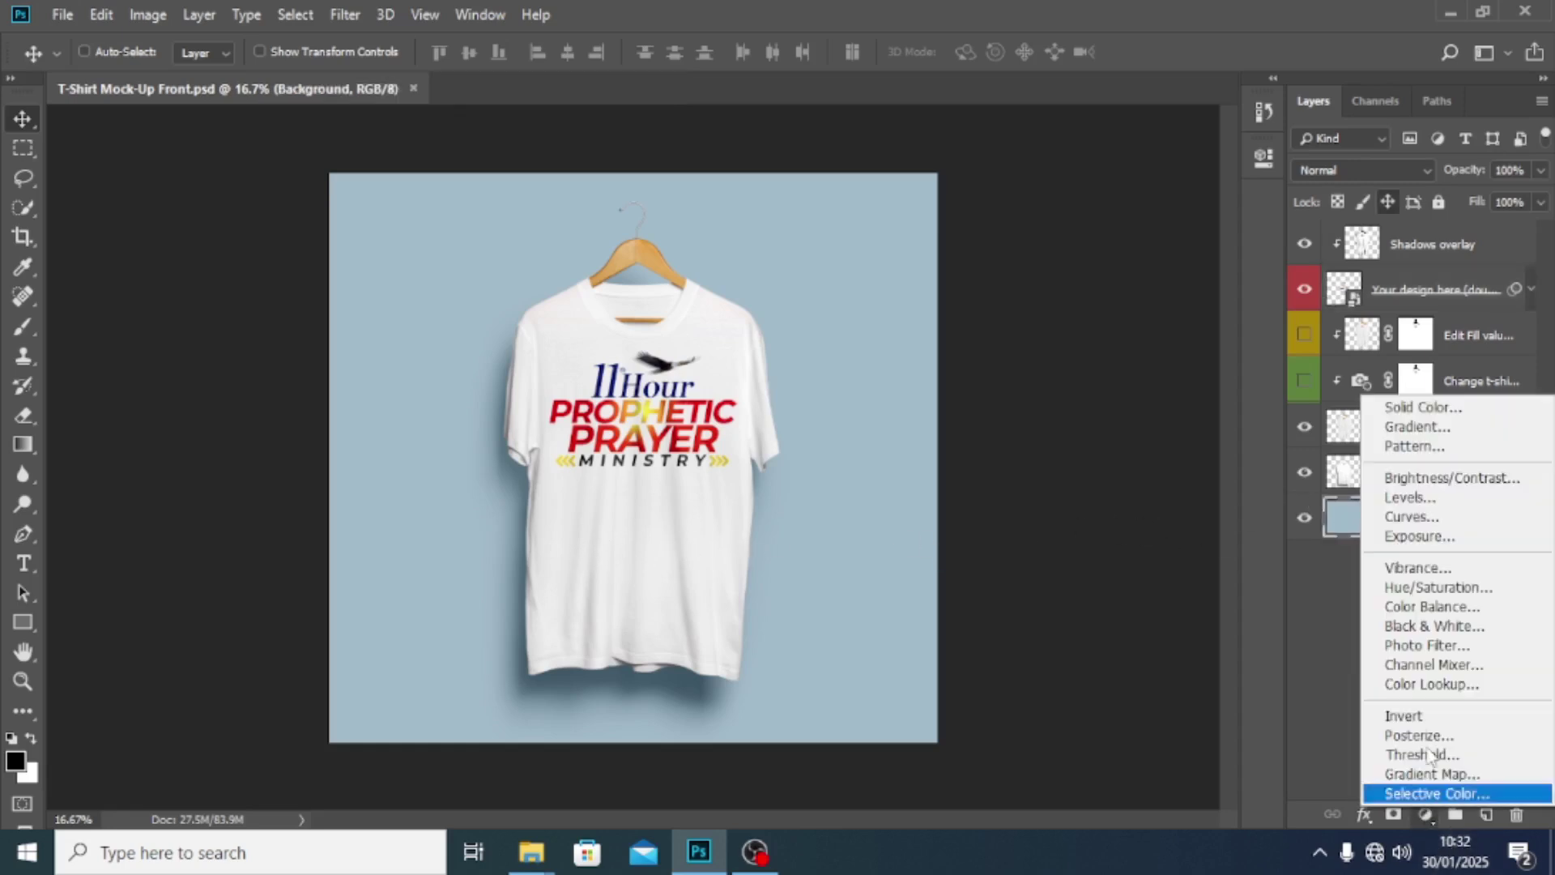
{"action": "left_click", "coordinate": [1423, 407]}
{"action": "left_click", "coordinate": [1423, 407]}
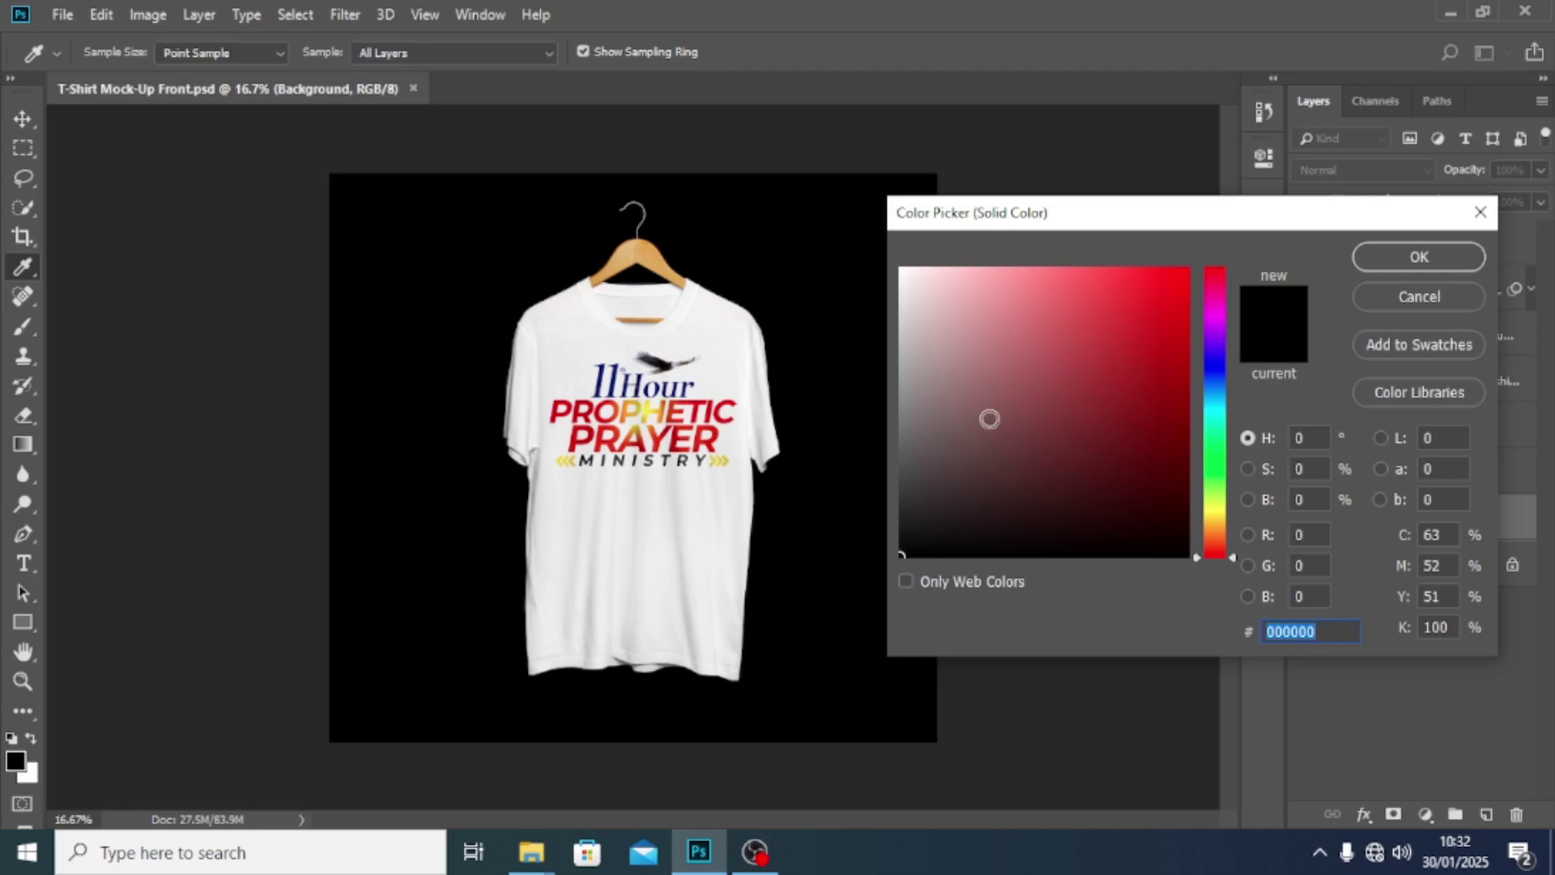
{"action": "left_click", "coordinate": [1417, 296]}
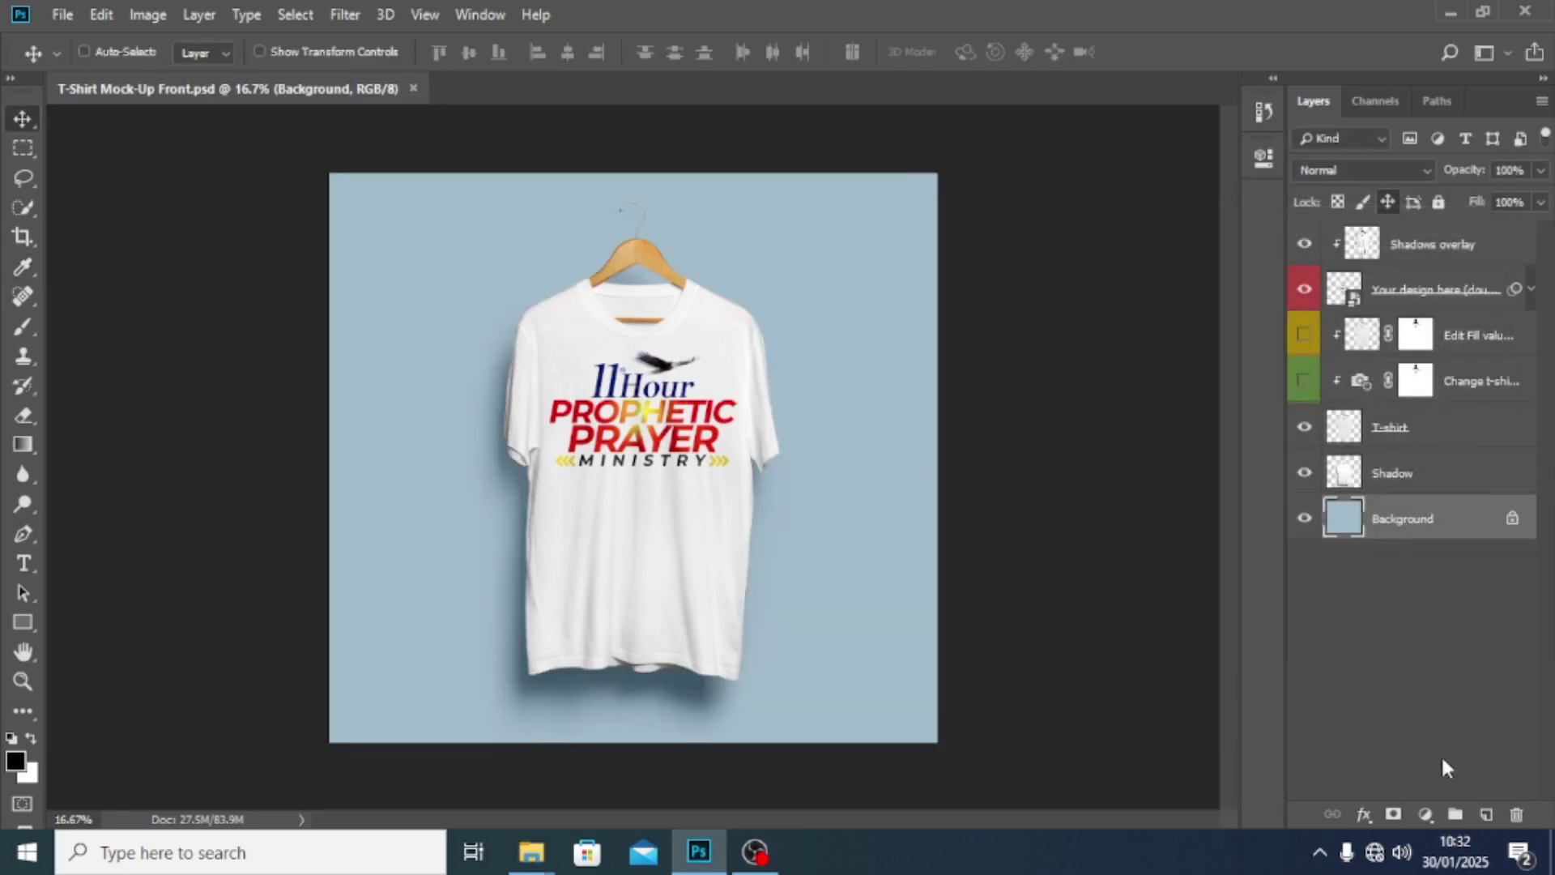
Step: Add a Gradient Map adjustment above the Background layer and lighten its black start stop to dark grey
{"action": "left_click", "coordinate": [1425, 814]}
{"action": "left_click", "coordinate": [1427, 777]}
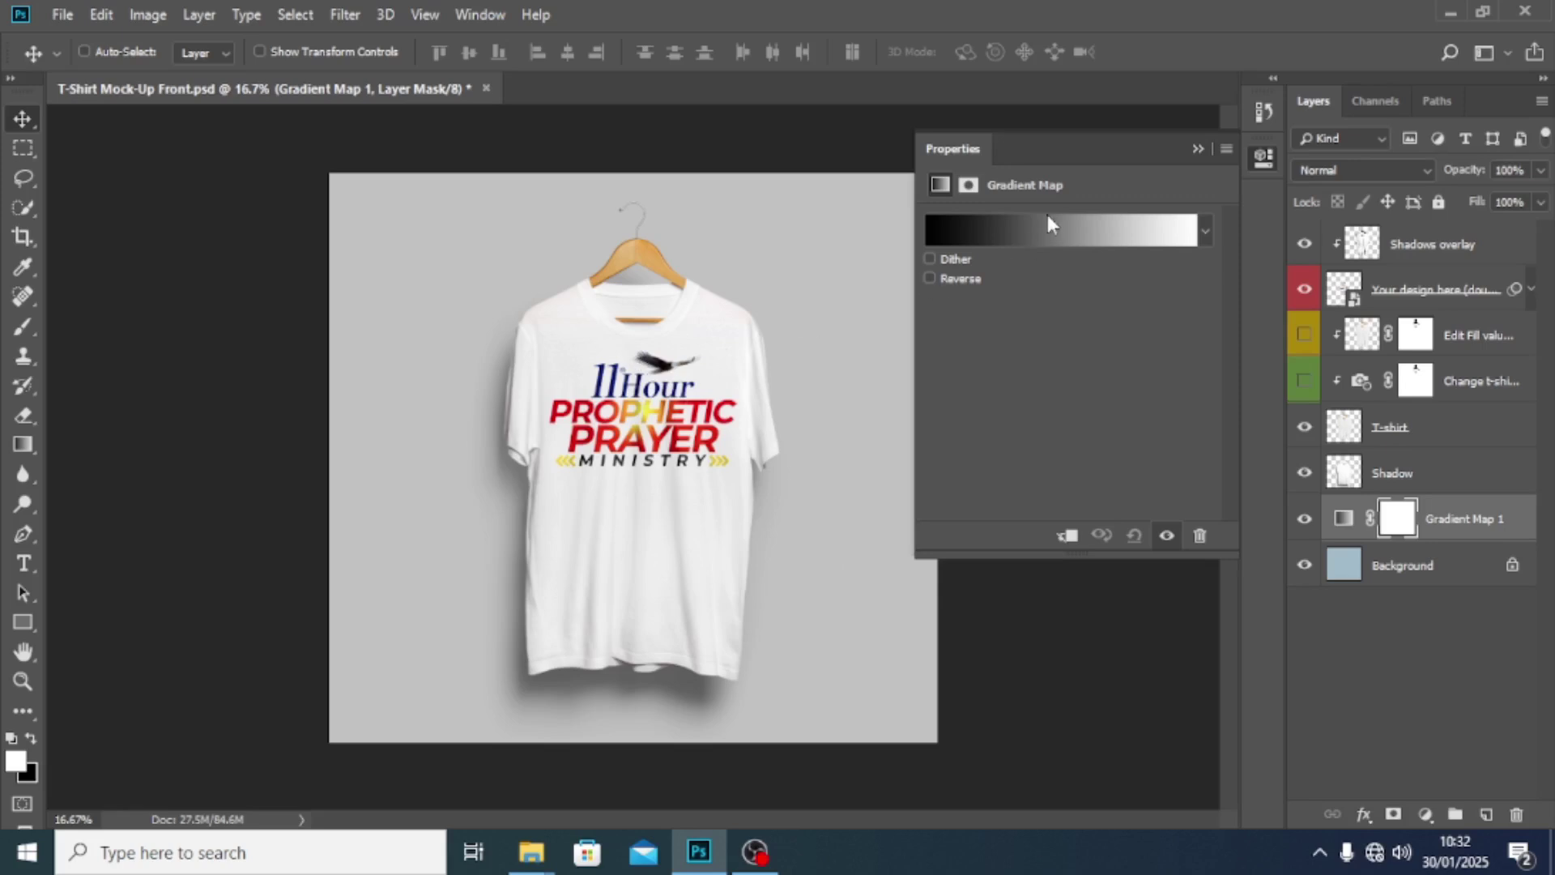
{"action": "left_click", "coordinate": [1134, 220]}
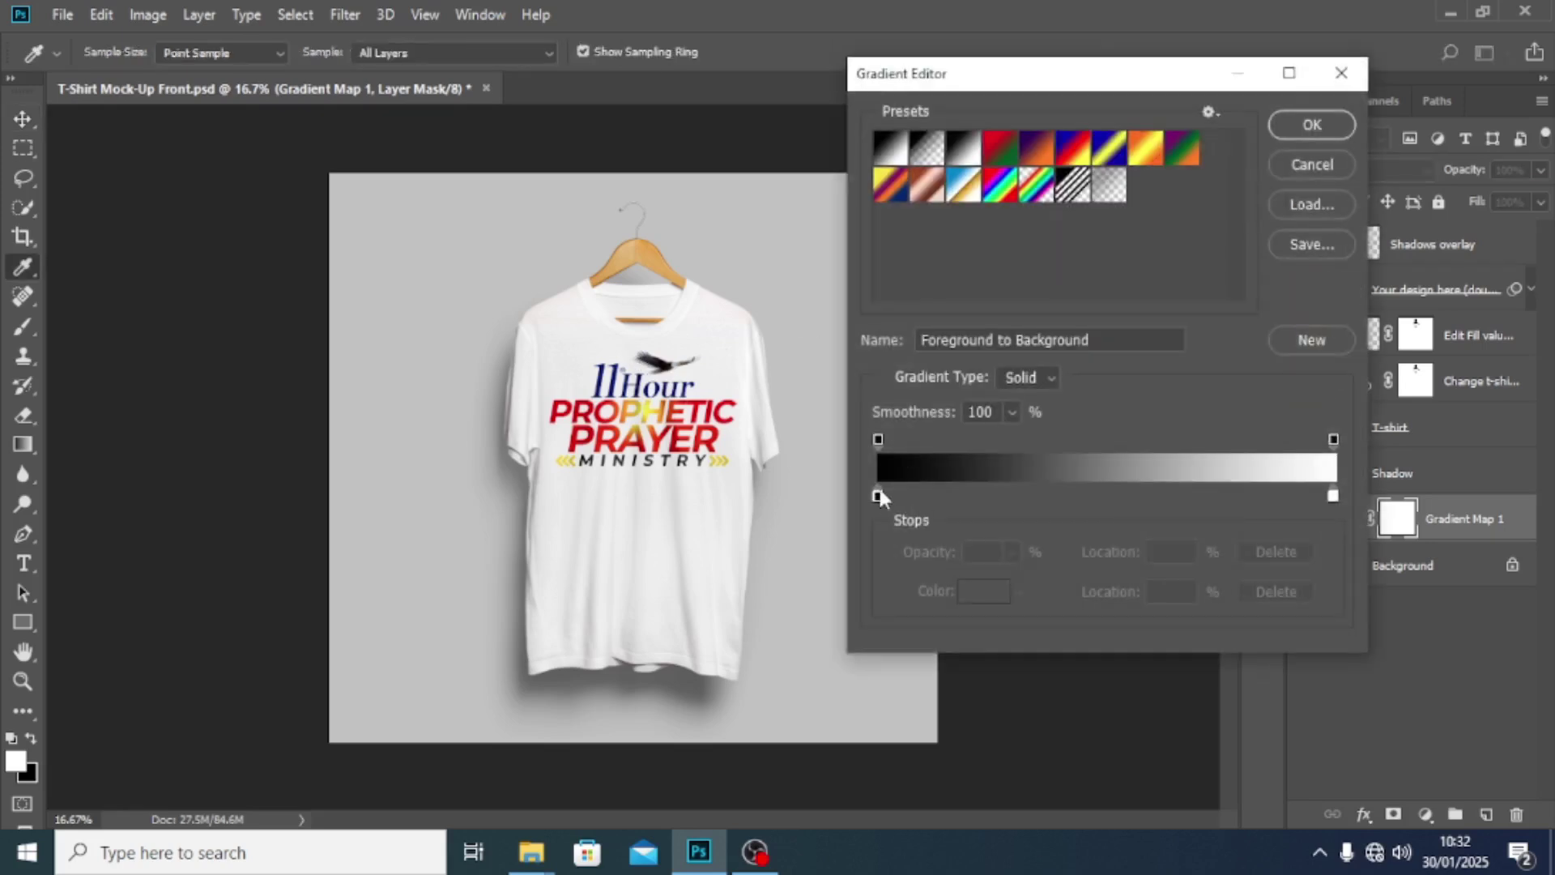
{"action": "double_click", "coordinate": [877, 496]}
{"action": "mouse_move", "coordinate": [923, 452]}
{"action": "left_mouse_down"}
{"action": "mouse_move", "coordinate": [923, 475]}
{"action": "mouse_move", "coordinate": [874, 490]}
{"action": "left_mouse_up"}
{"action": "left_click", "coordinate": [1368, 258]}
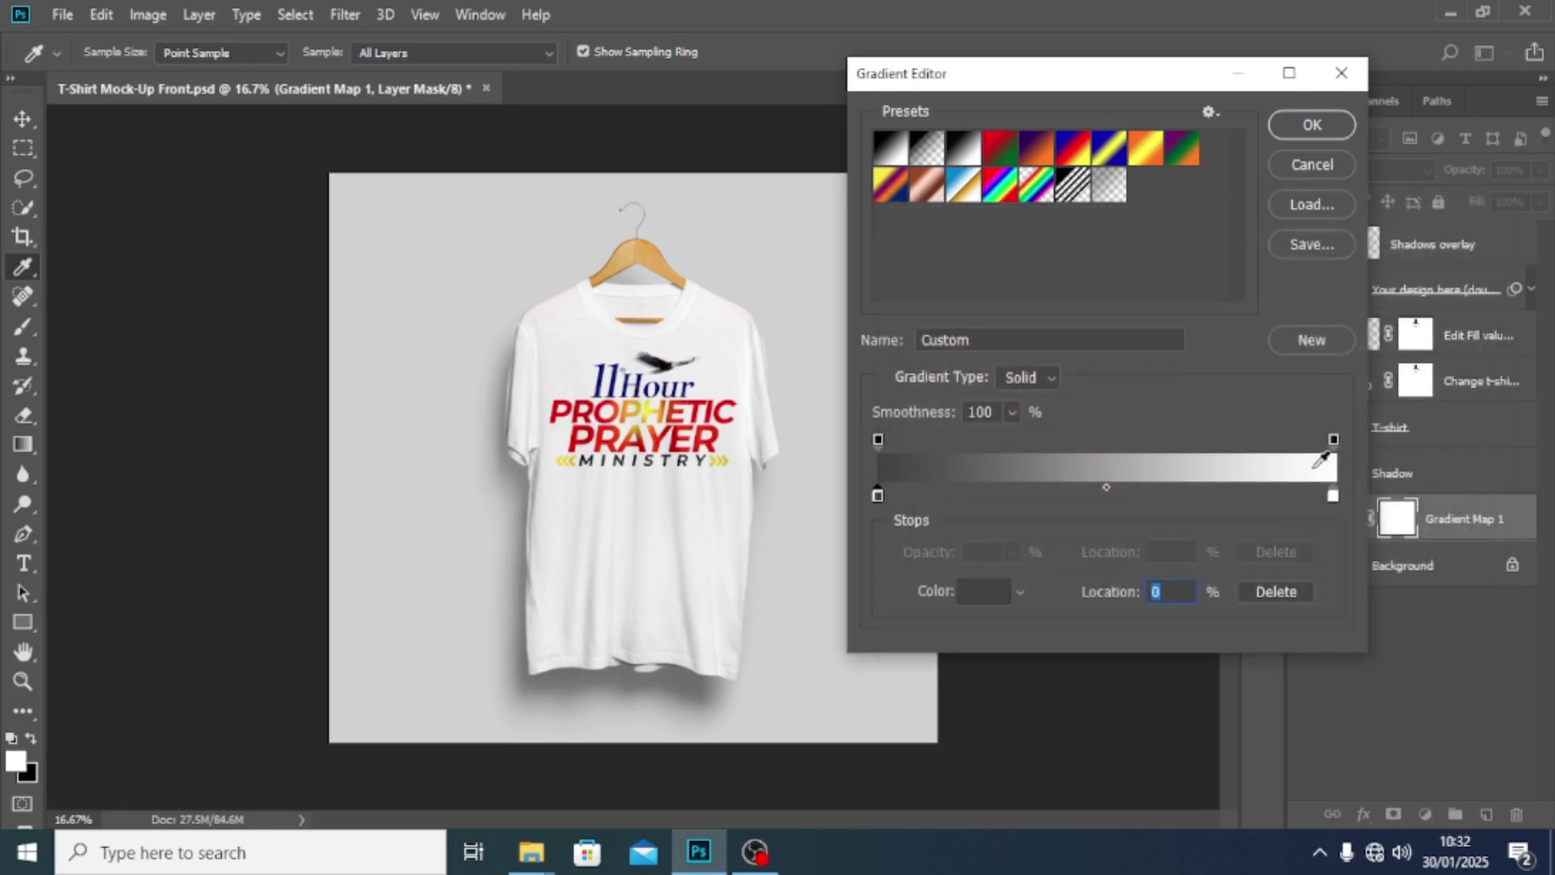
Step: Try orange, green and purple for the Gradient Map's white end stop, and settle on turquoise for the backdrop
{"action": "double_click", "coordinate": [1333, 495]}
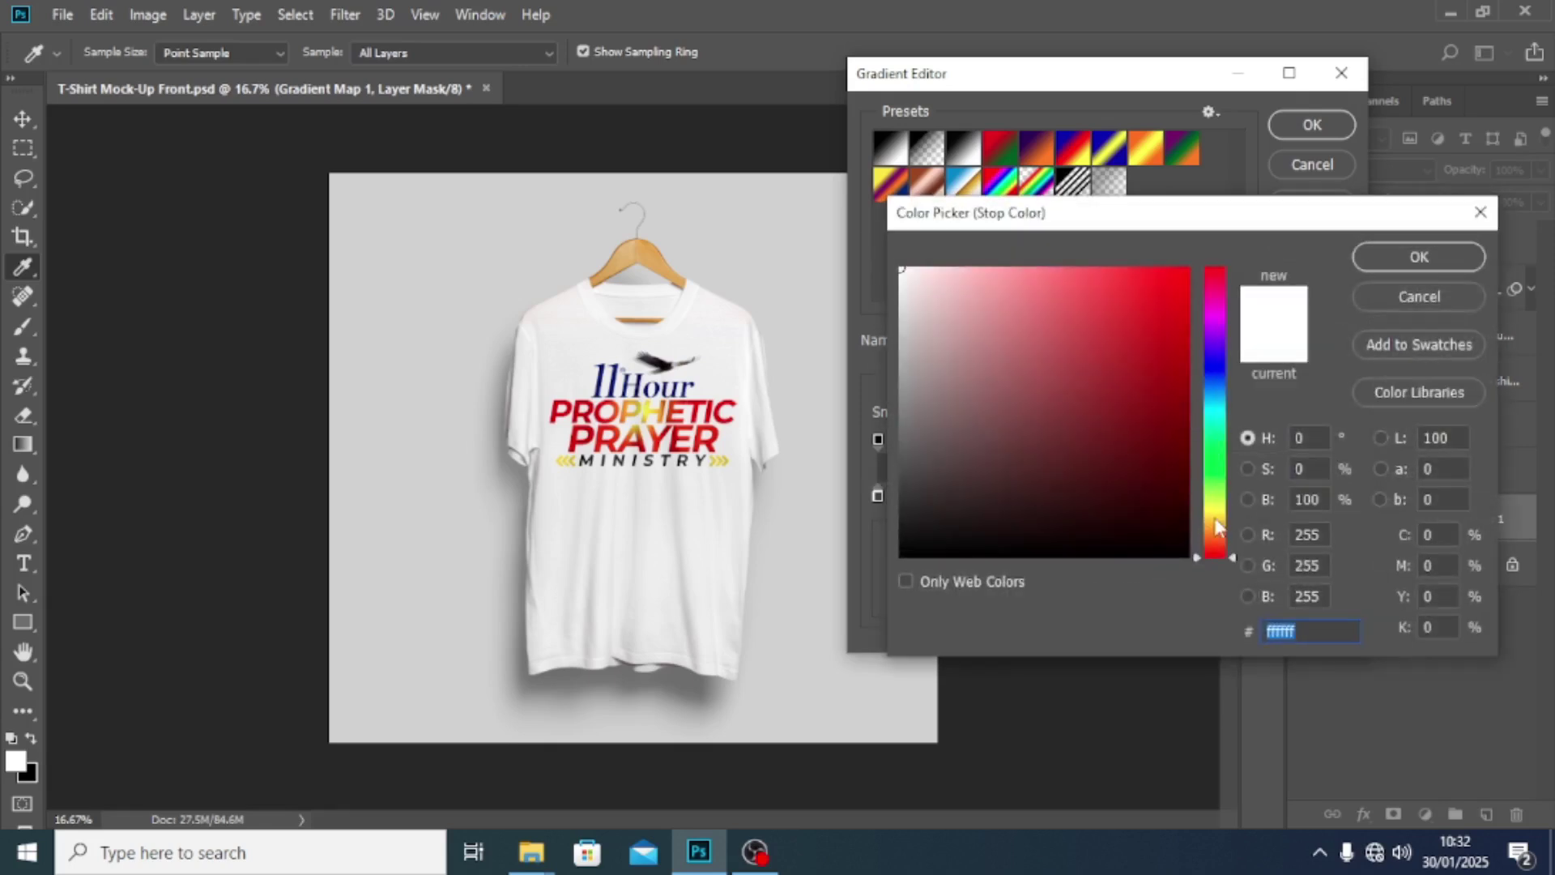
{"action": "left_click", "coordinate": [1217, 536]}
{"action": "left_click", "coordinate": [1187, 269]}
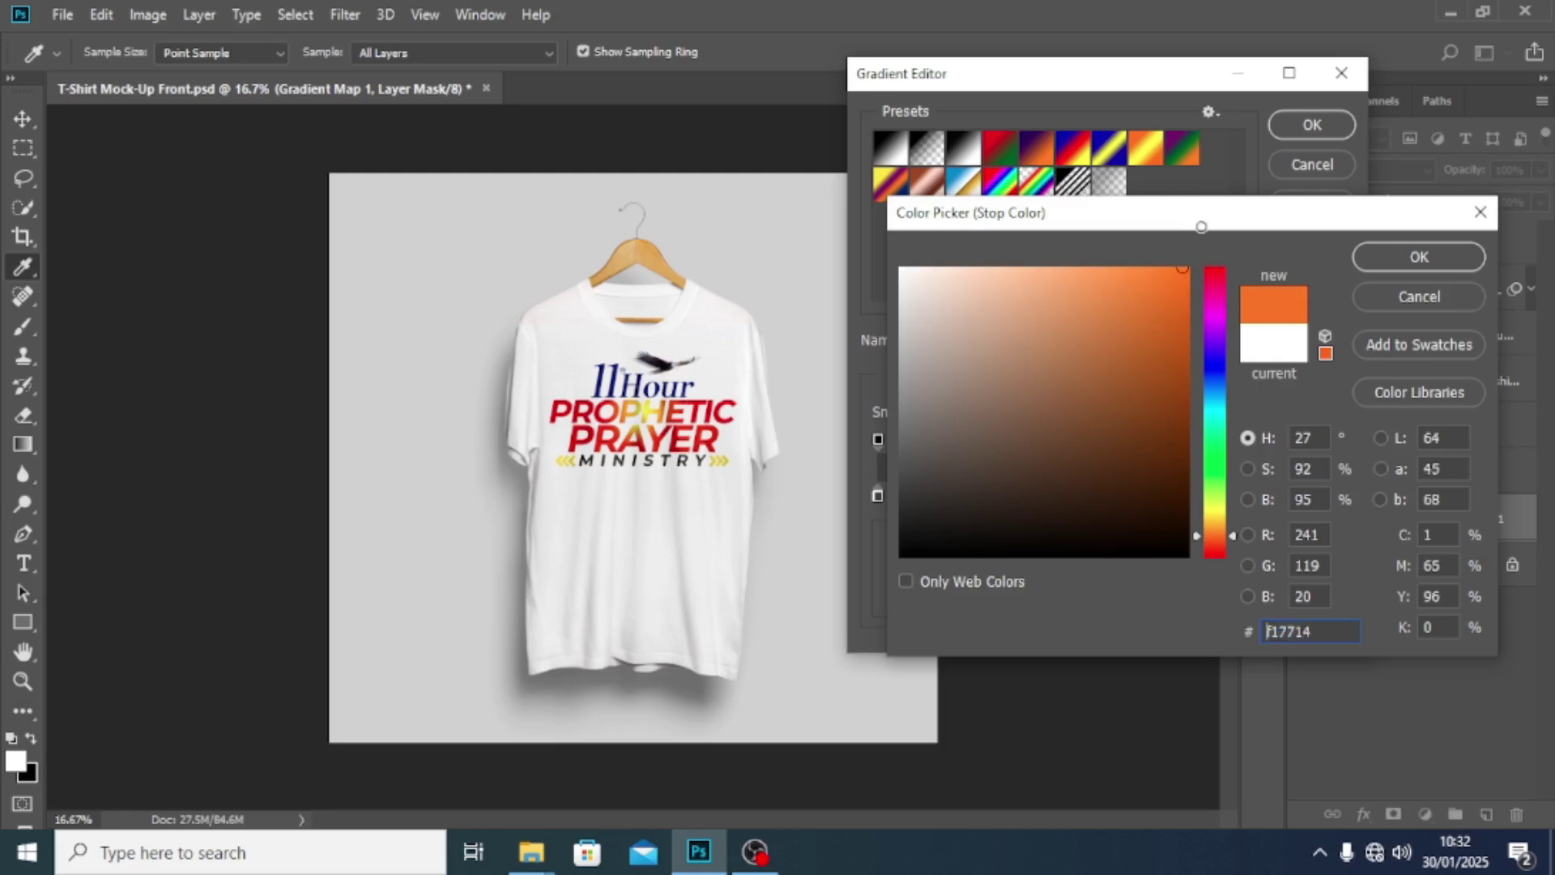
{"action": "left_click", "coordinate": [1218, 406]}
{"action": "left_click", "coordinate": [1214, 440]}
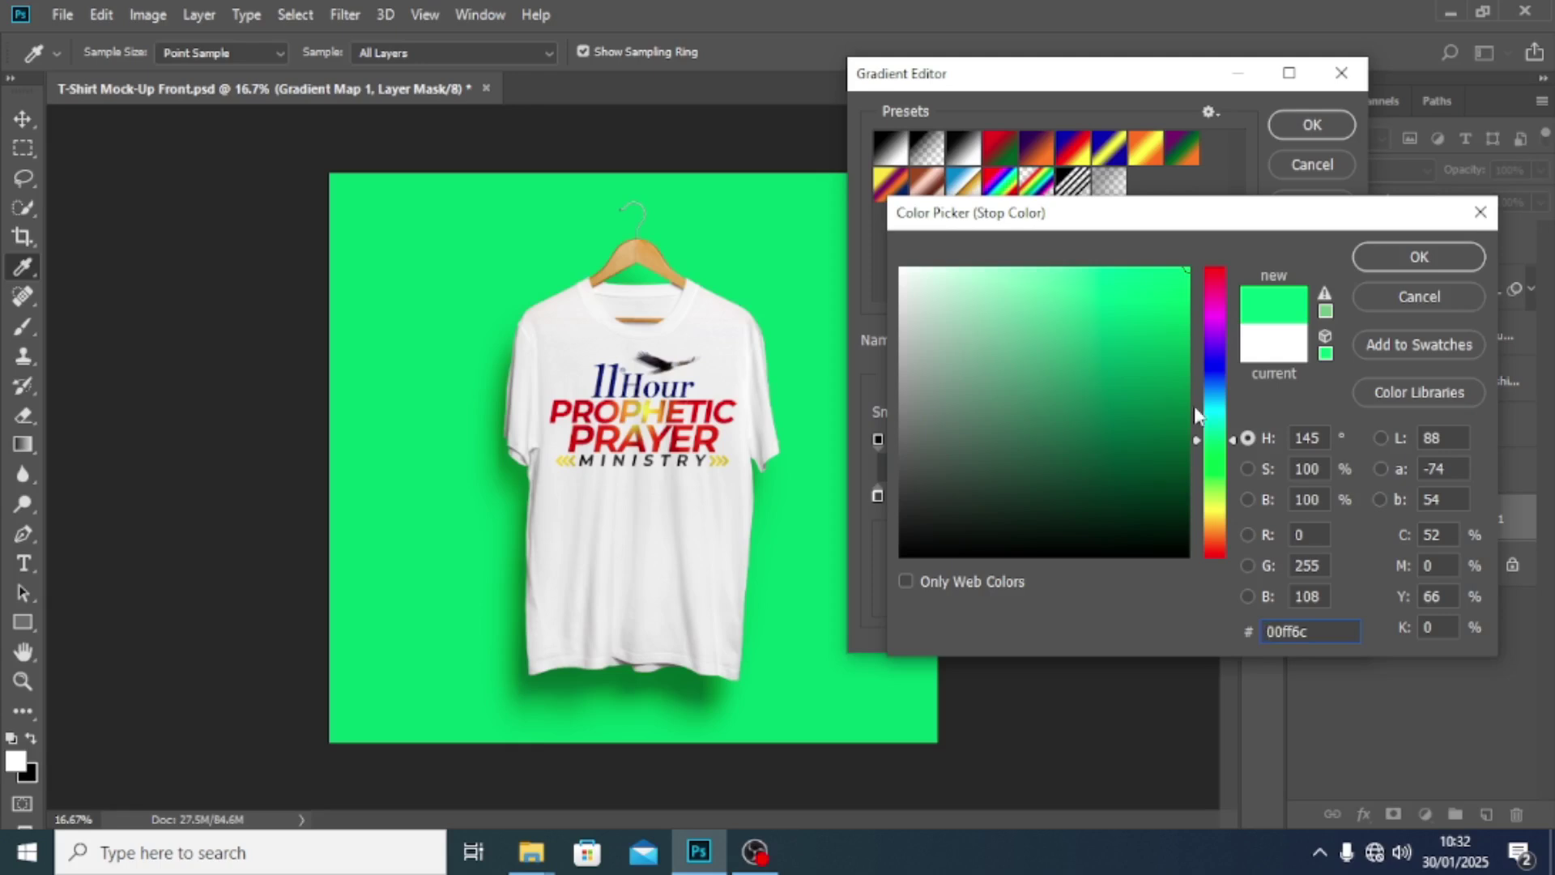
{"action": "left_click", "coordinate": [1212, 323]}
{"action": "left_click", "coordinate": [1068, 298]}
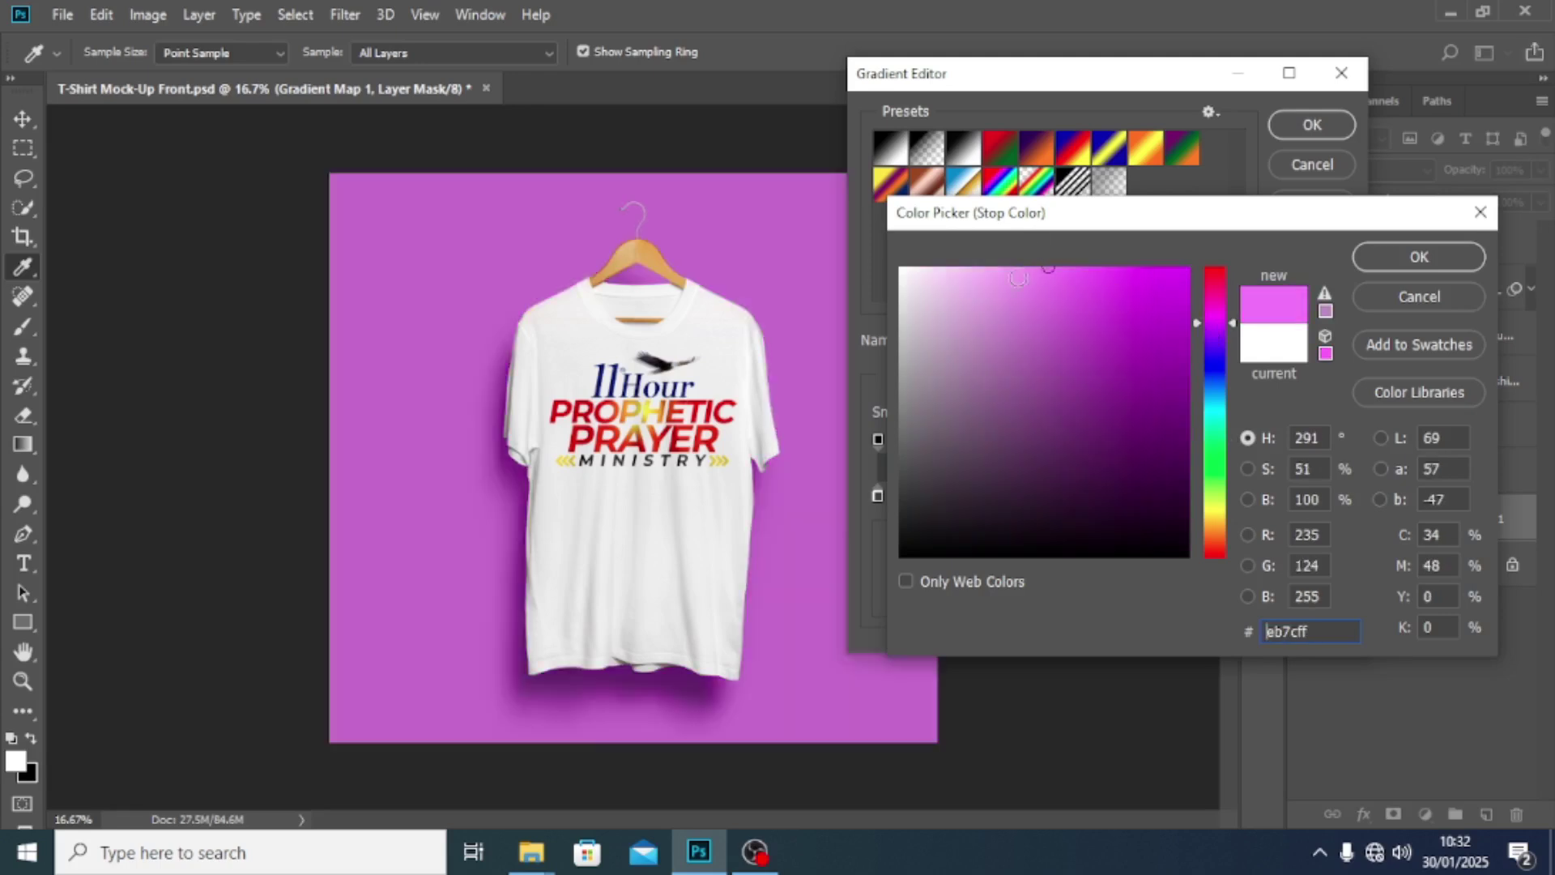
{"action": "key", "text": "Escape"}
{"action": "key", "text": "Escape"}
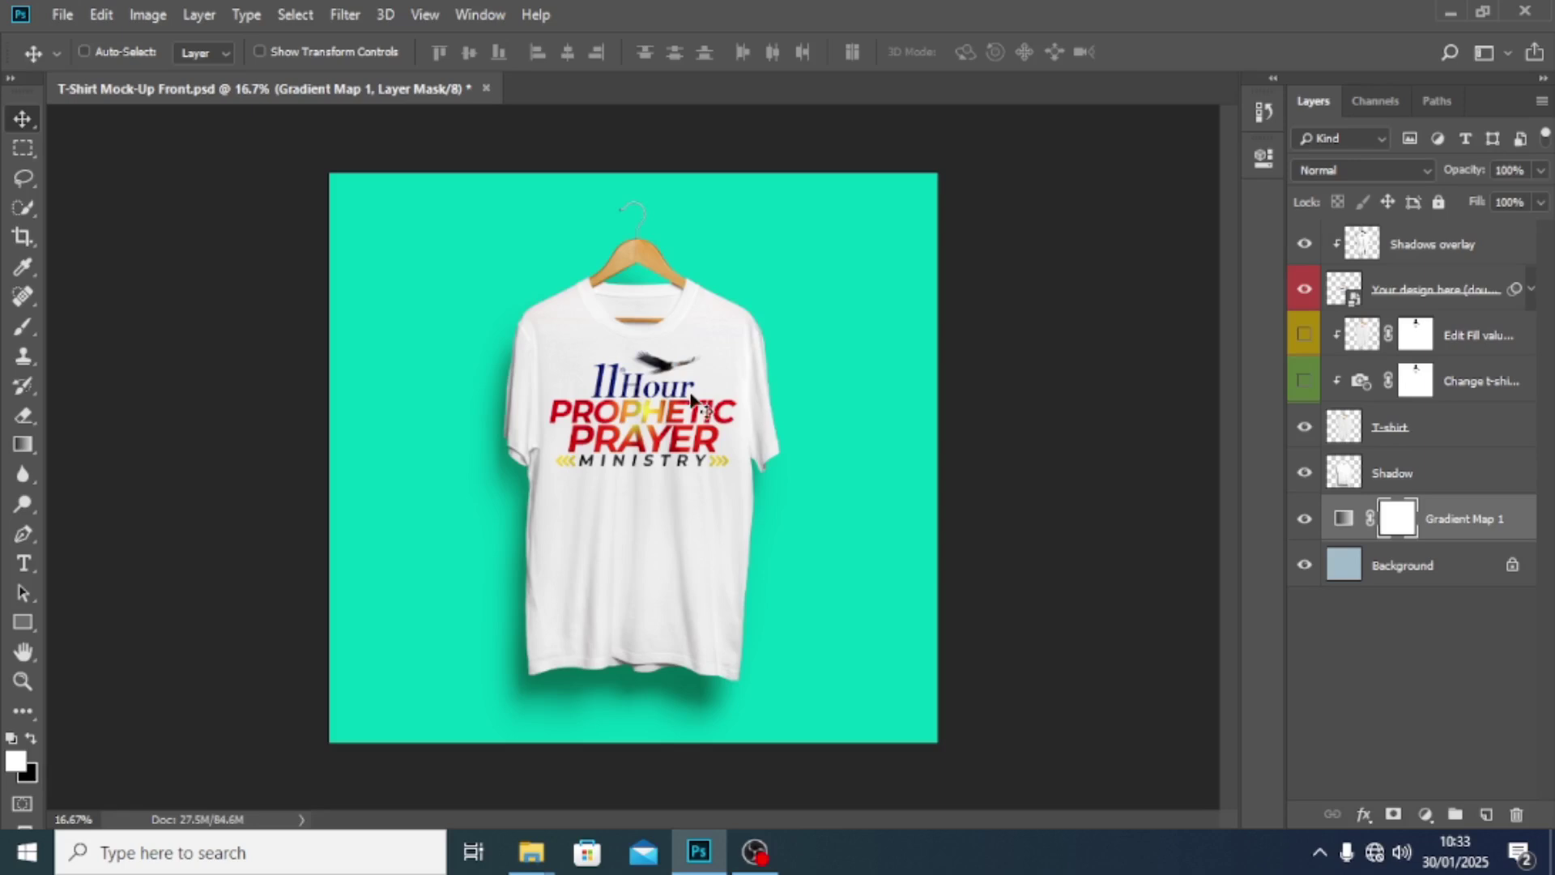
Step: Undock the T-Shirt Mock-Up Front.psd document into a floating window
{"action": "left_click_drag", "start_coordinate": [384, 98], "coordinate": [421, 170]}
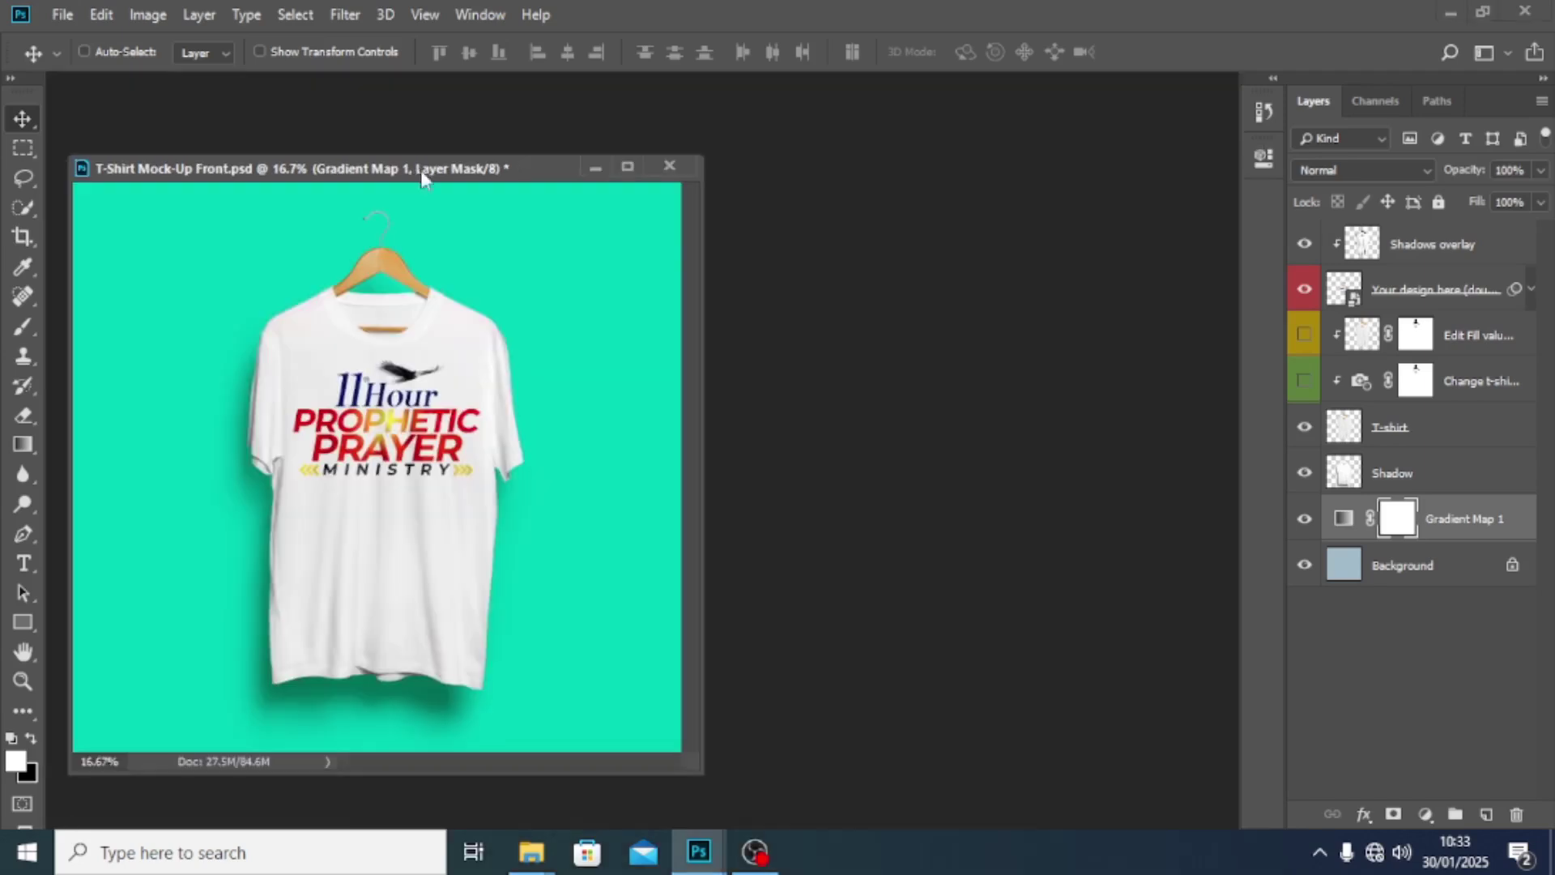